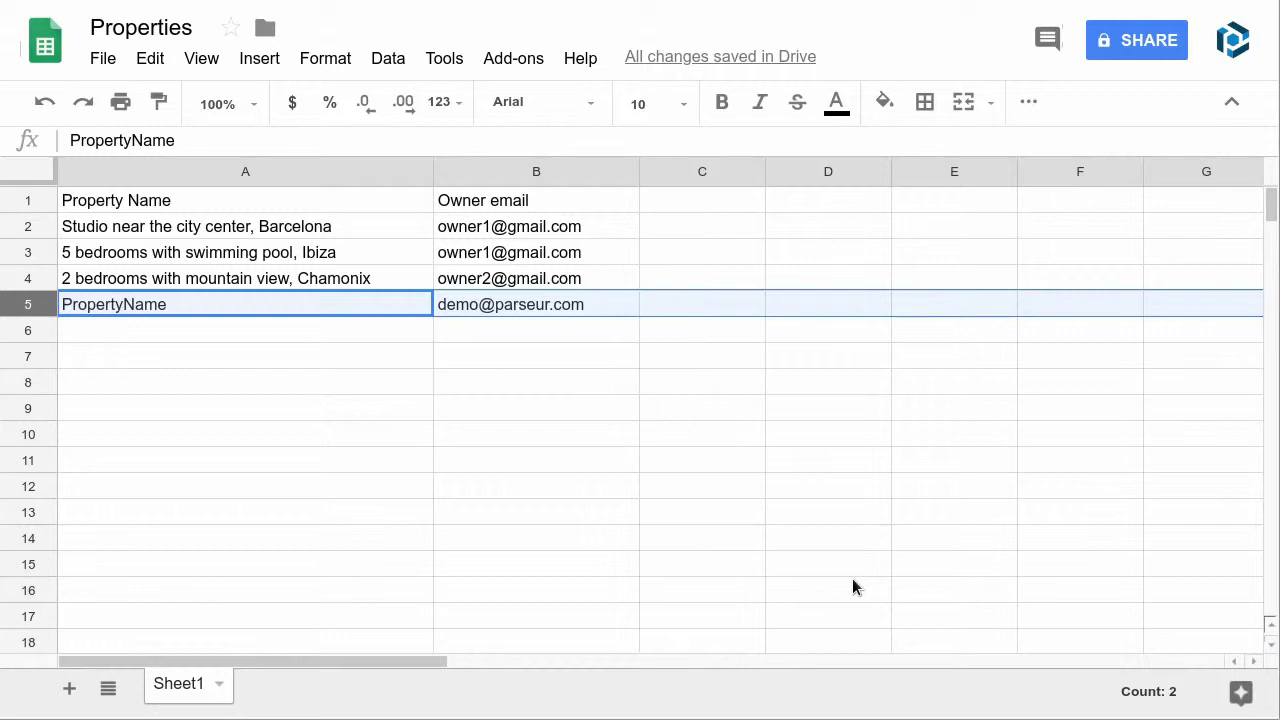
- Select column A (property names), column B (owner emails) and sample row 5 in the sheet
{"action": "left_click", "coordinate": [295, 178]}
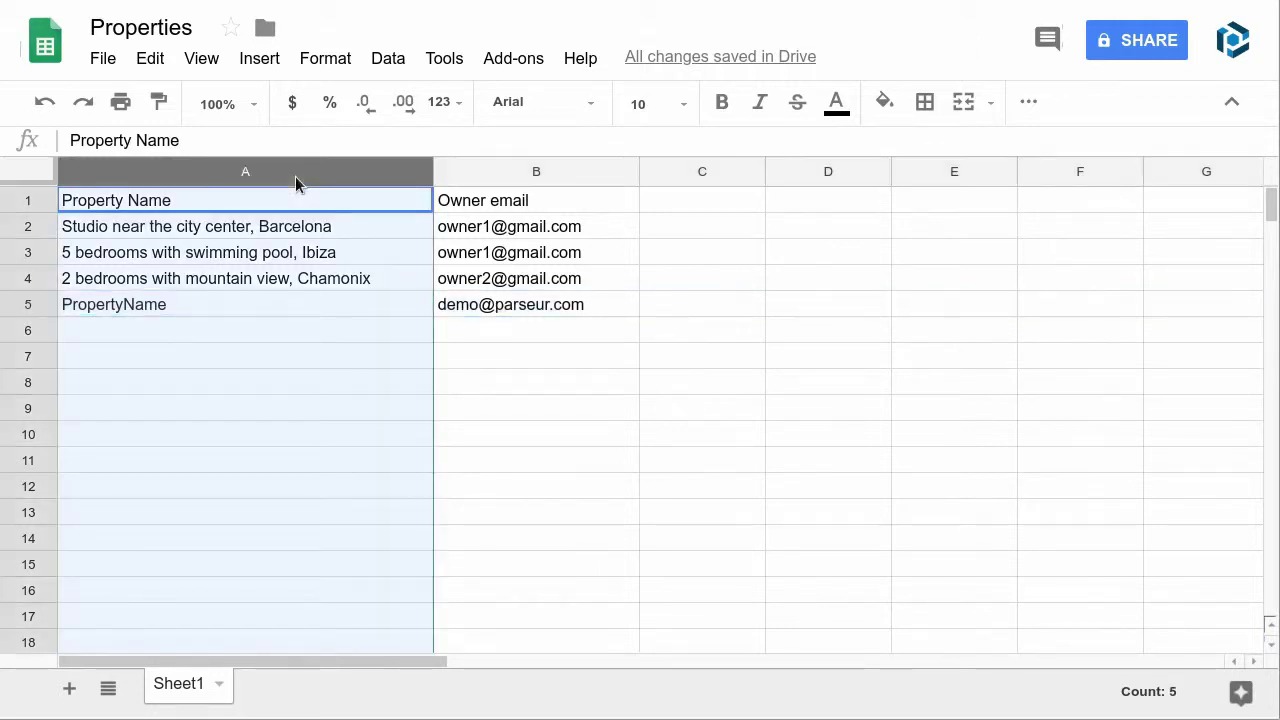
{"action": "left_click", "coordinate": [541, 172]}
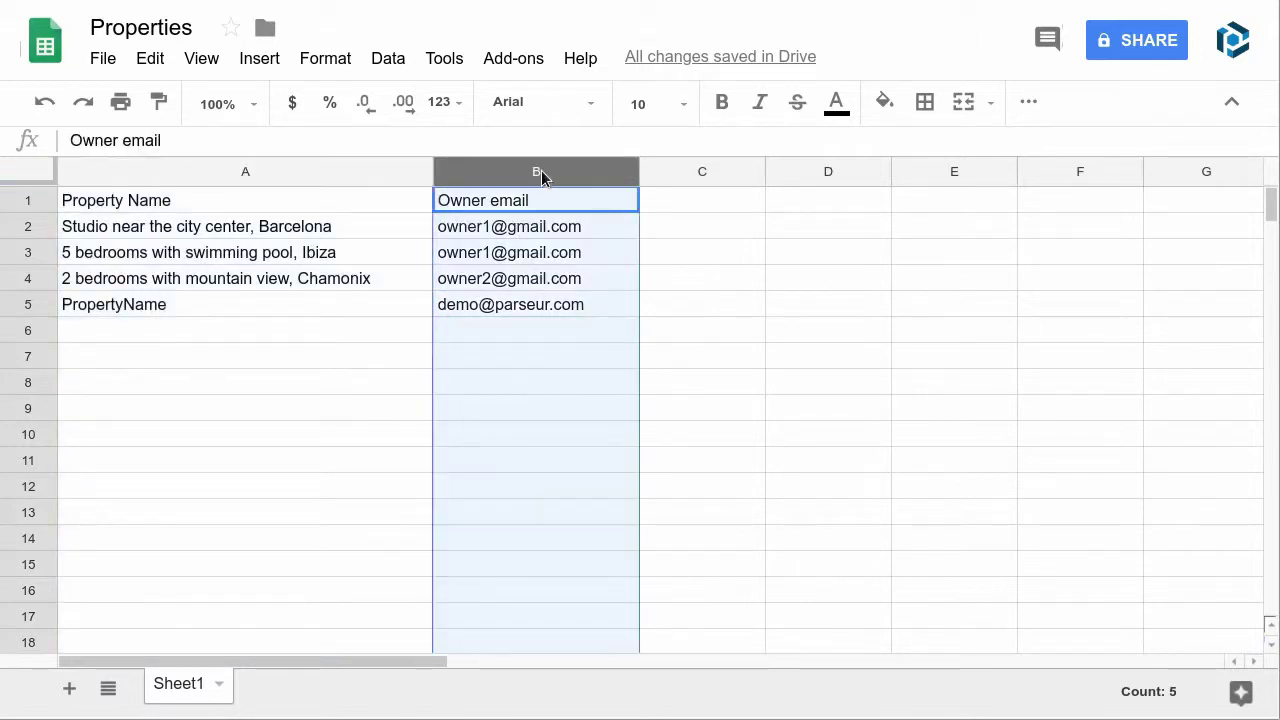
{"action": "left_click", "coordinate": [31, 306]}
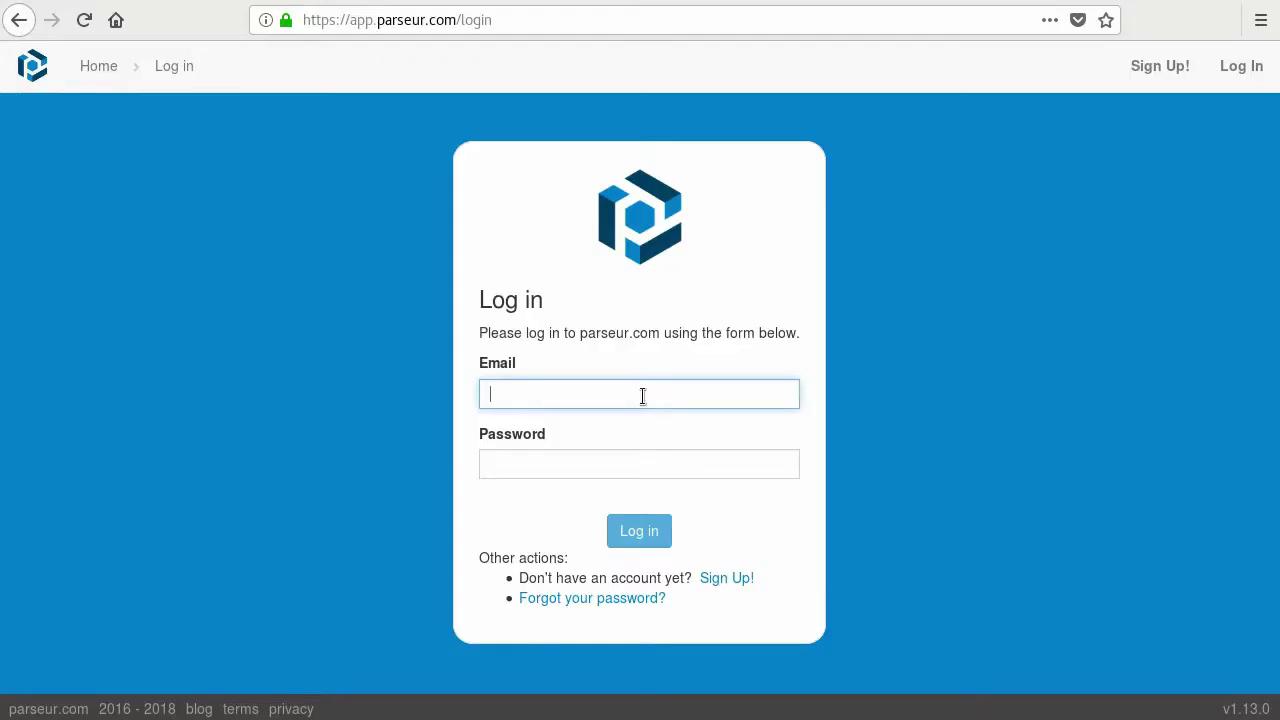
- Log in to Parseur with the account e-mail and password and open the Properties mailbox's document queue
{"action": "key", "text": "Tab"}
{"action": "type", "text": "demo123"}
{"action": "left_click", "coordinate": [640, 530]}
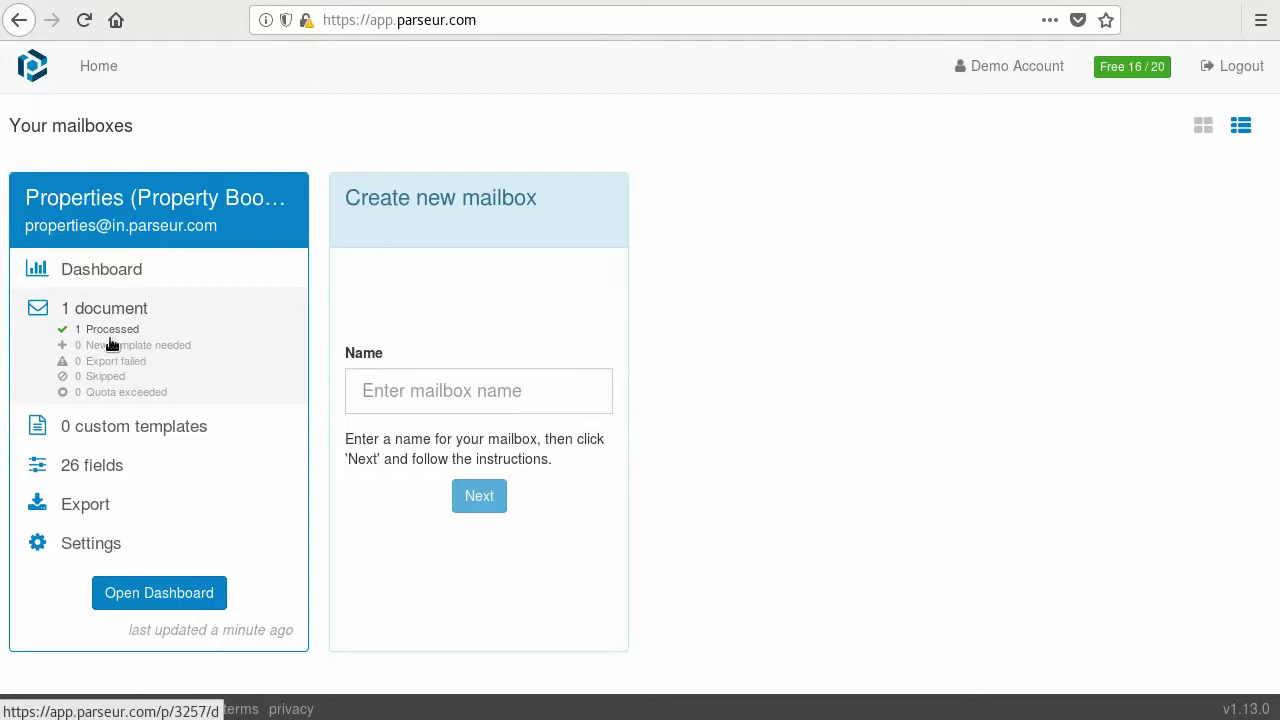
{"action": "left_click", "coordinate": [111, 340]}
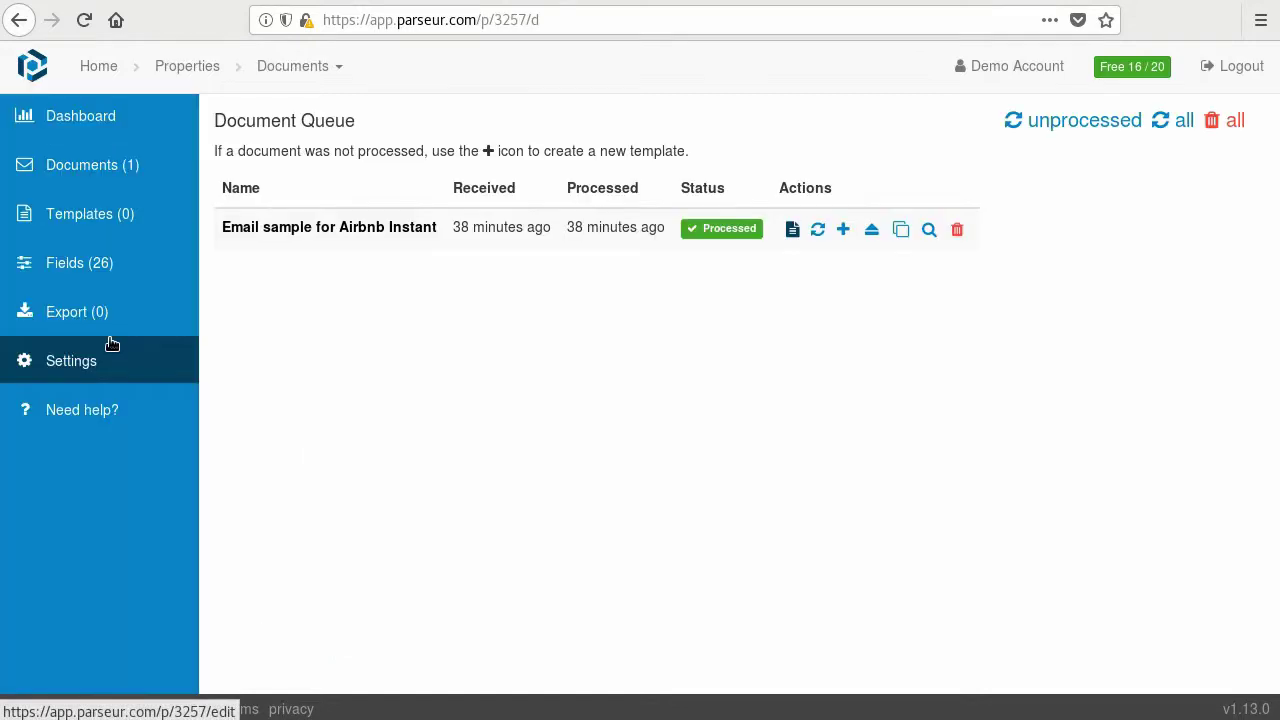
- Open the Email sample for Airbnb Instant document and scroll through its preview
{"action": "left_click", "coordinate": [299, 229]}
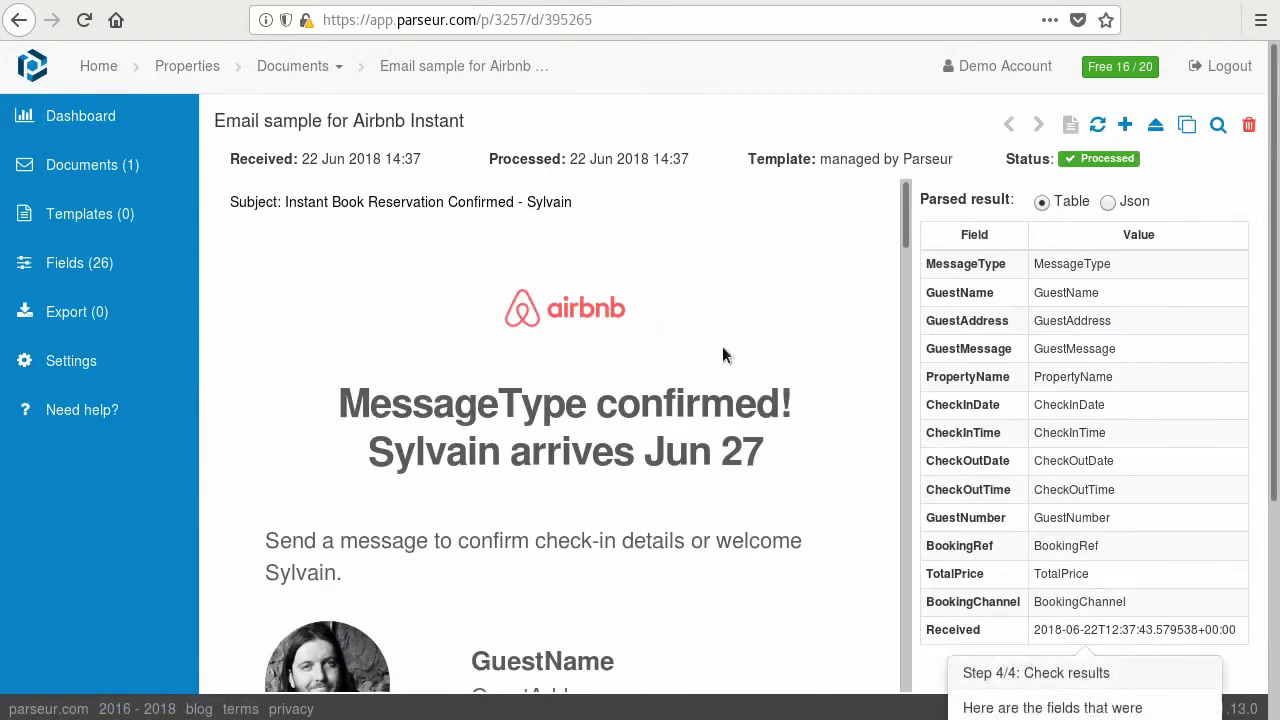
{"action": "scroll", "coordinate": [723, 352], "scroll_direction": "down", "scroll_amount": 6}
{"action": "scroll", "coordinate": [722, 355], "scroll_direction": "down", "scroll_amount": 10}
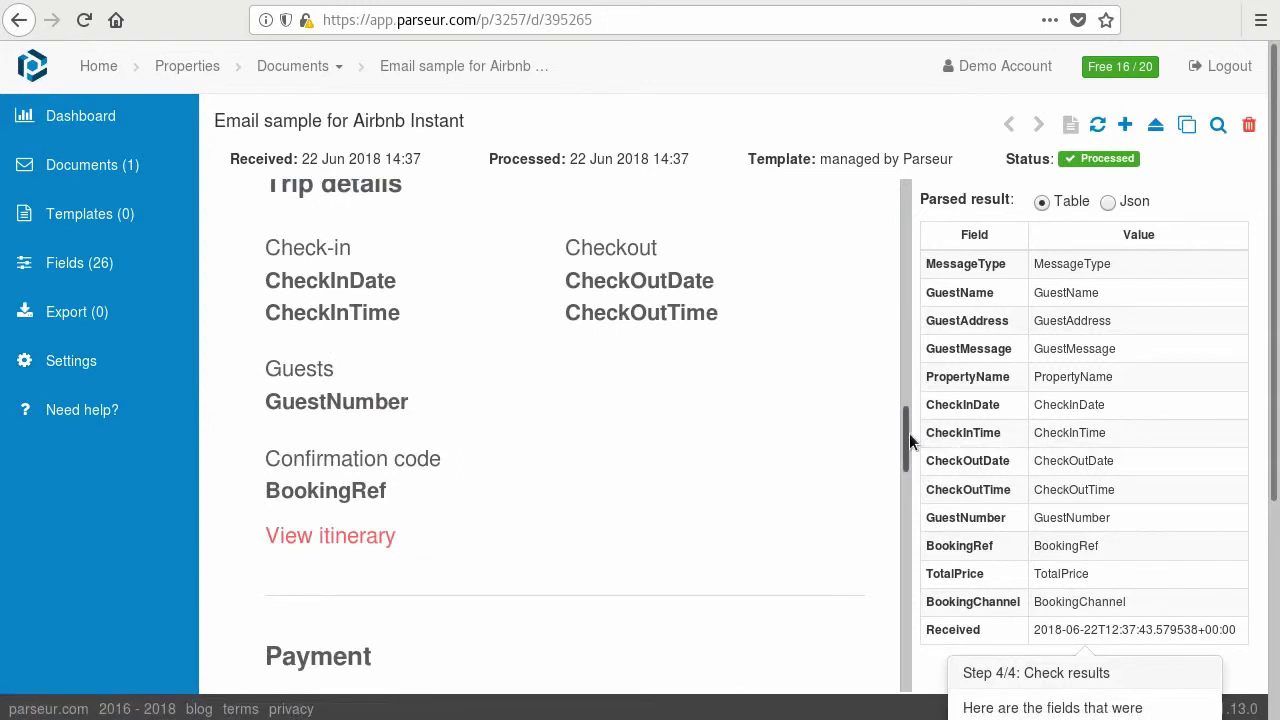
{"action": "left_click_drag", "start_coordinate": [907, 433], "coordinate": [897, 185]}
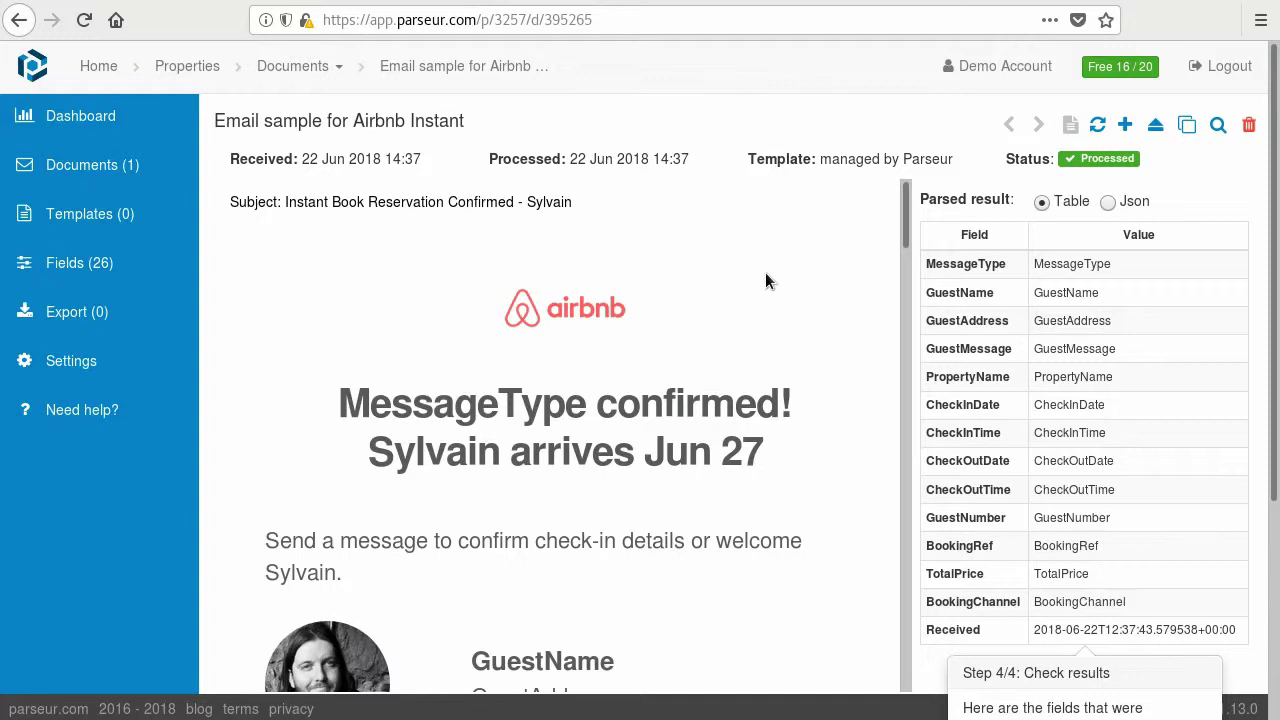
{"action": "scroll", "coordinate": [624, 580], "scroll_direction": "down", "scroll_amount": 5}
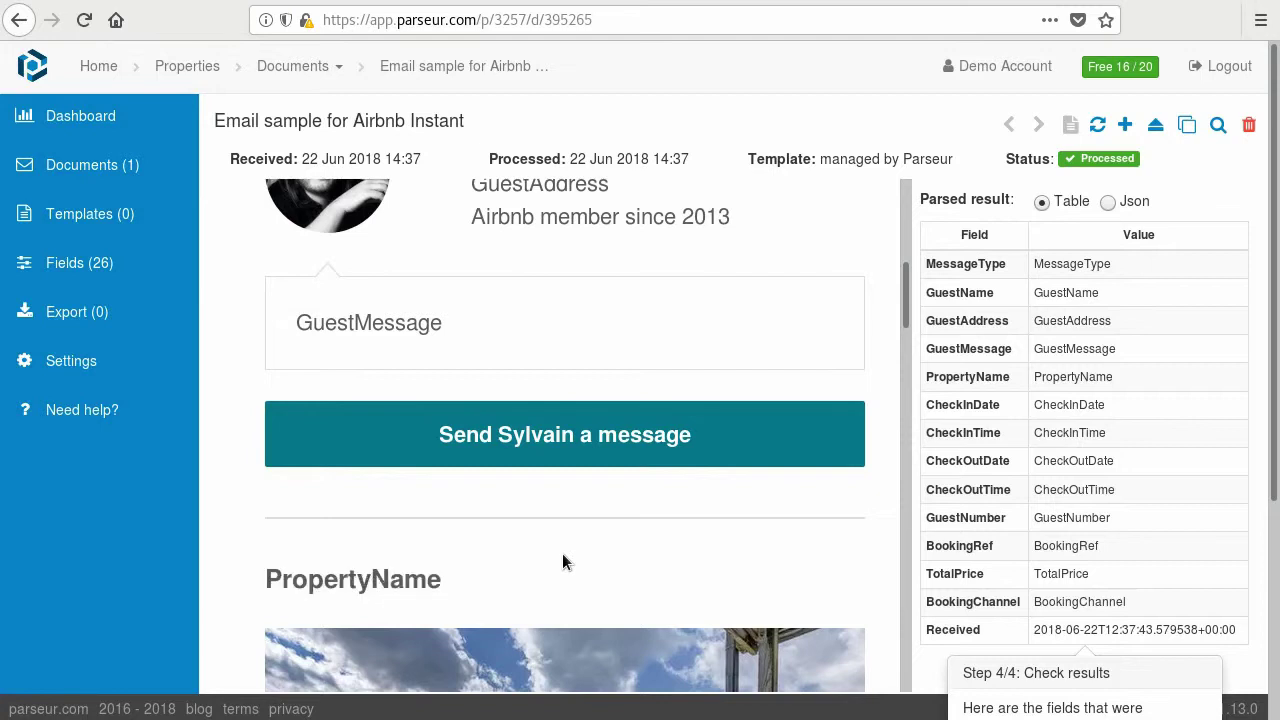
- Highlight the PropertyName placeholder in the email and its parsed value in the result table
{"action": "left_click_drag", "start_coordinate": [264, 578], "coordinate": [561, 583]}
{"action": "left_click", "coordinate": [561, 583]}
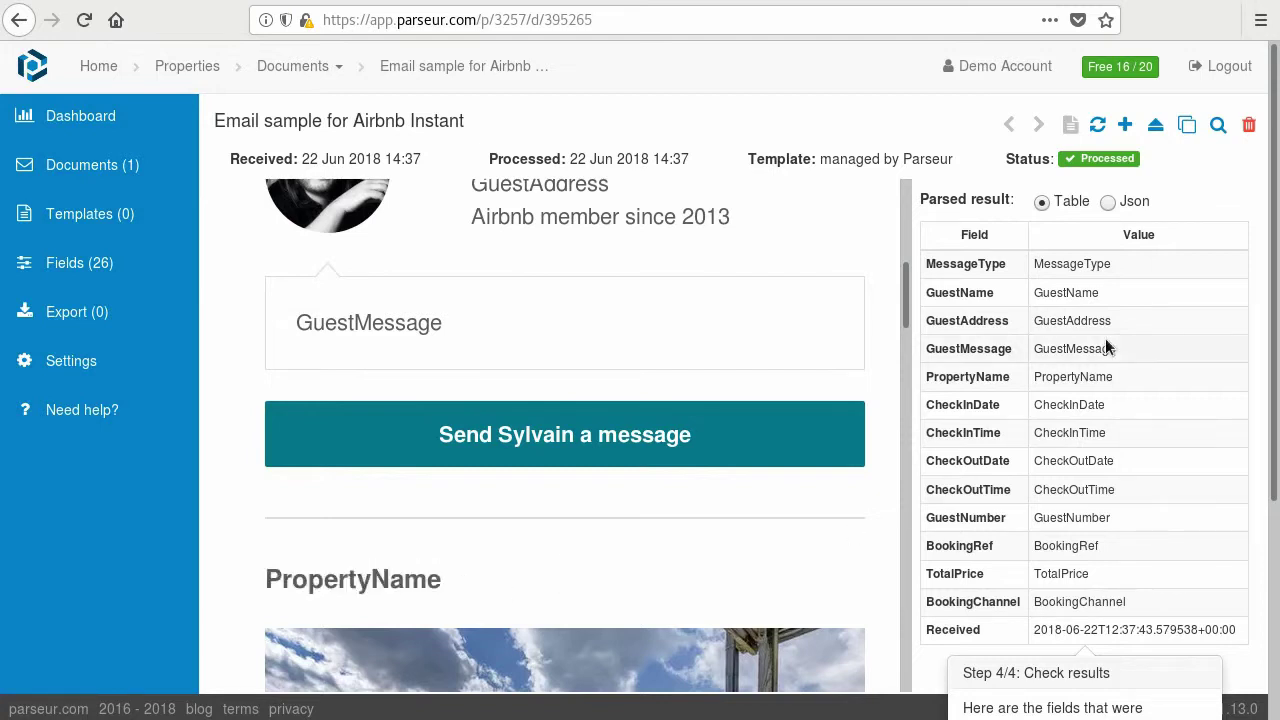
{"action": "left_click_drag", "start_coordinate": [1034, 377], "coordinate": [1117, 376]}
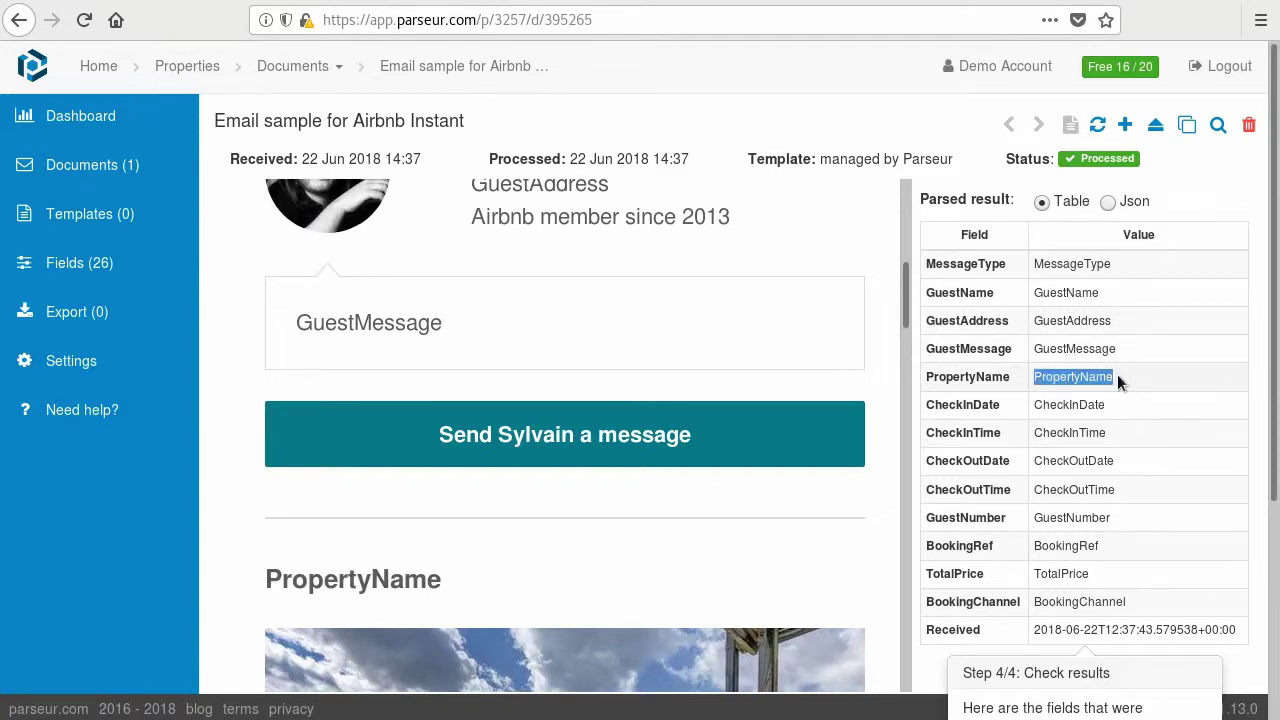
{"action": "left_click", "coordinate": [1140, 378]}
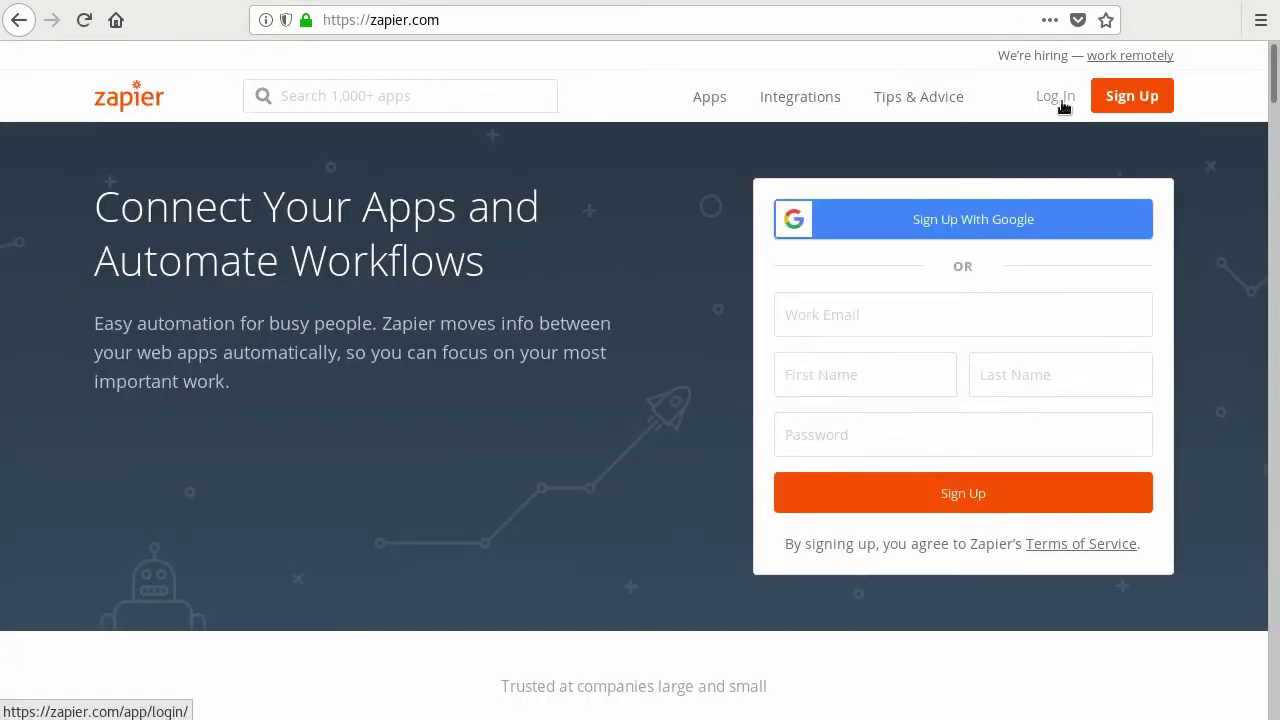
- Log in to Zapier with the account e-mail and password
{"action": "left_click", "coordinate": [1058, 97]}
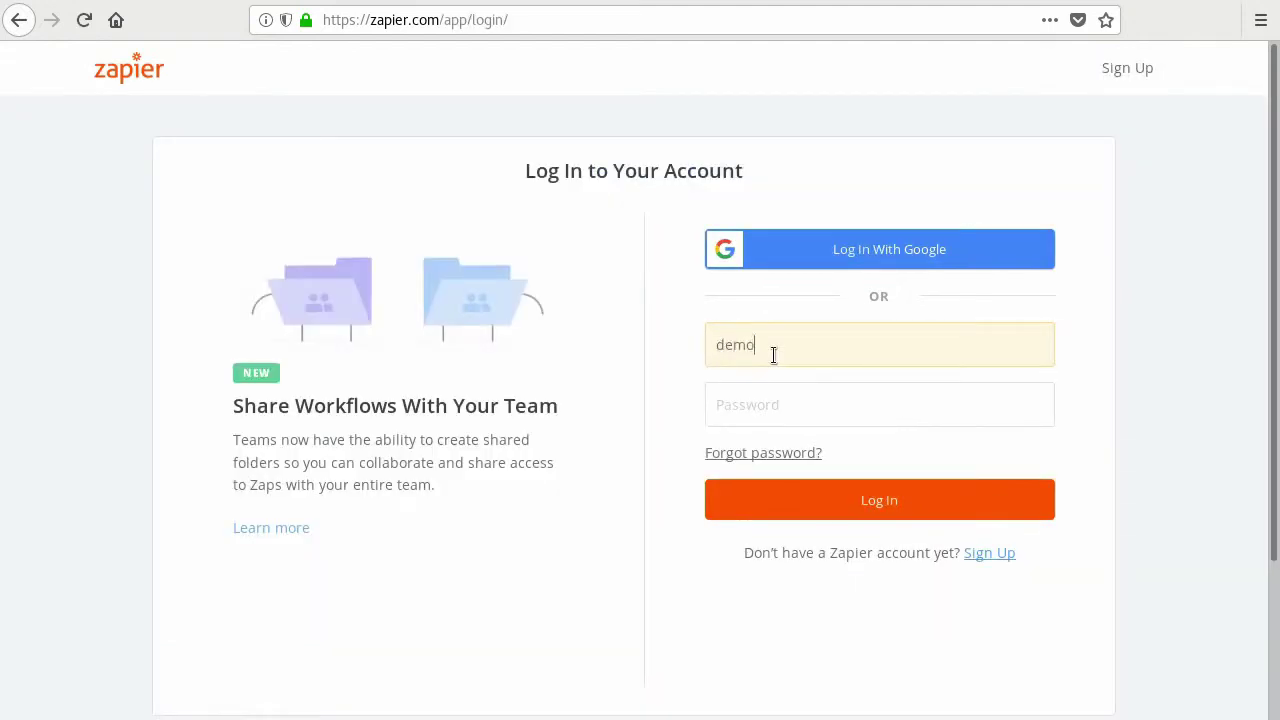
{"action": "key", "text": "Tab"}
{"action": "type", "text": "•••••"}
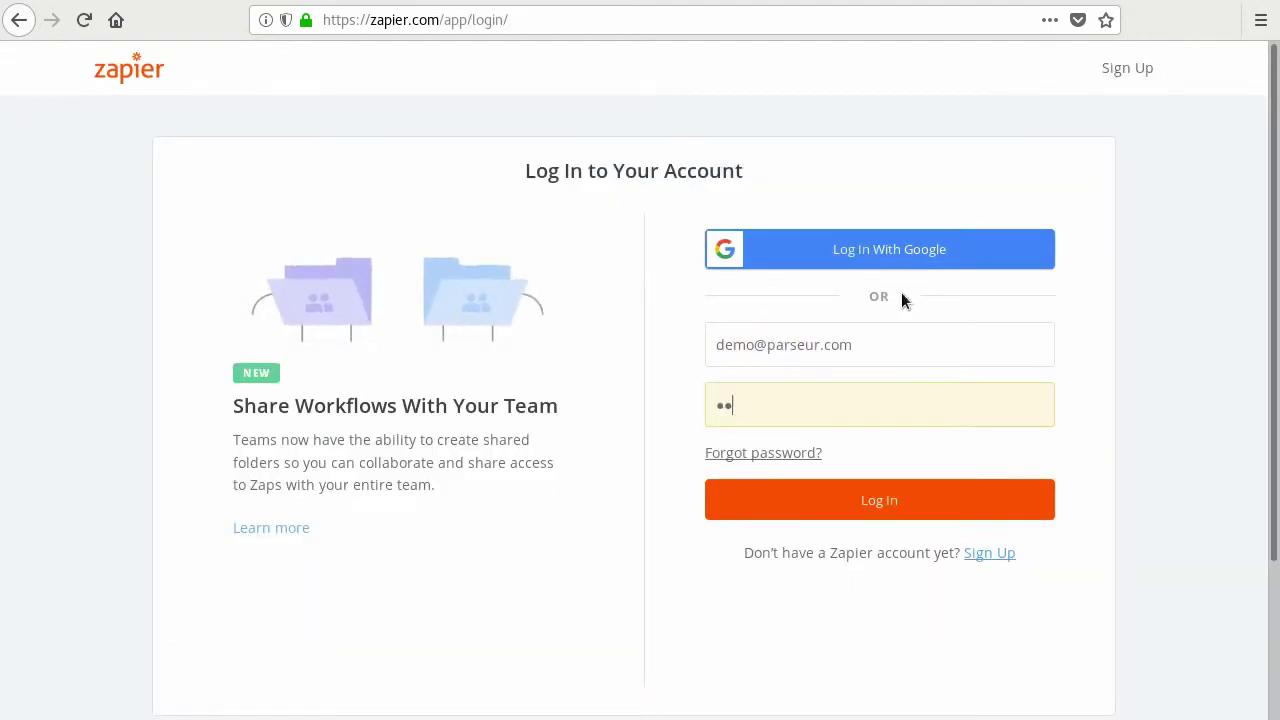
{"action": "type", "text": "•"}
{"action": "left_click", "coordinate": [869, 502]}
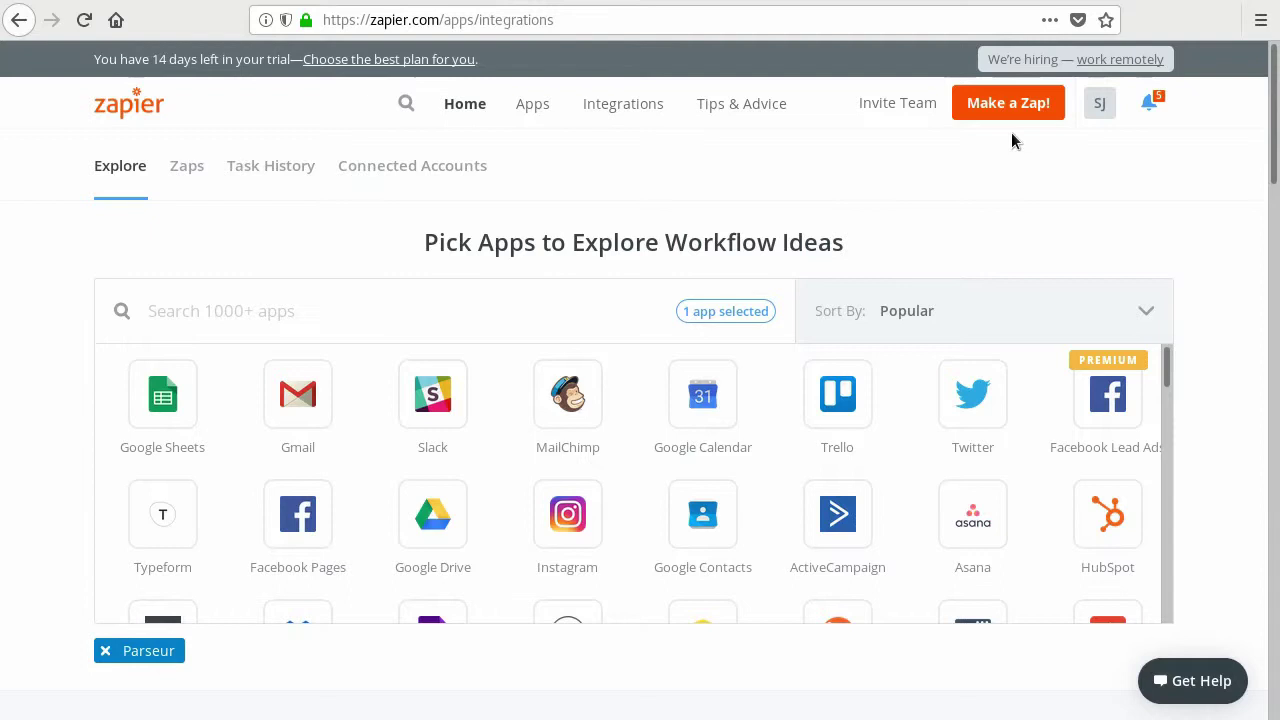
- Start a new Zap triggered by Parseur's New Document Processed event
{"action": "left_click", "coordinate": [1009, 110]}
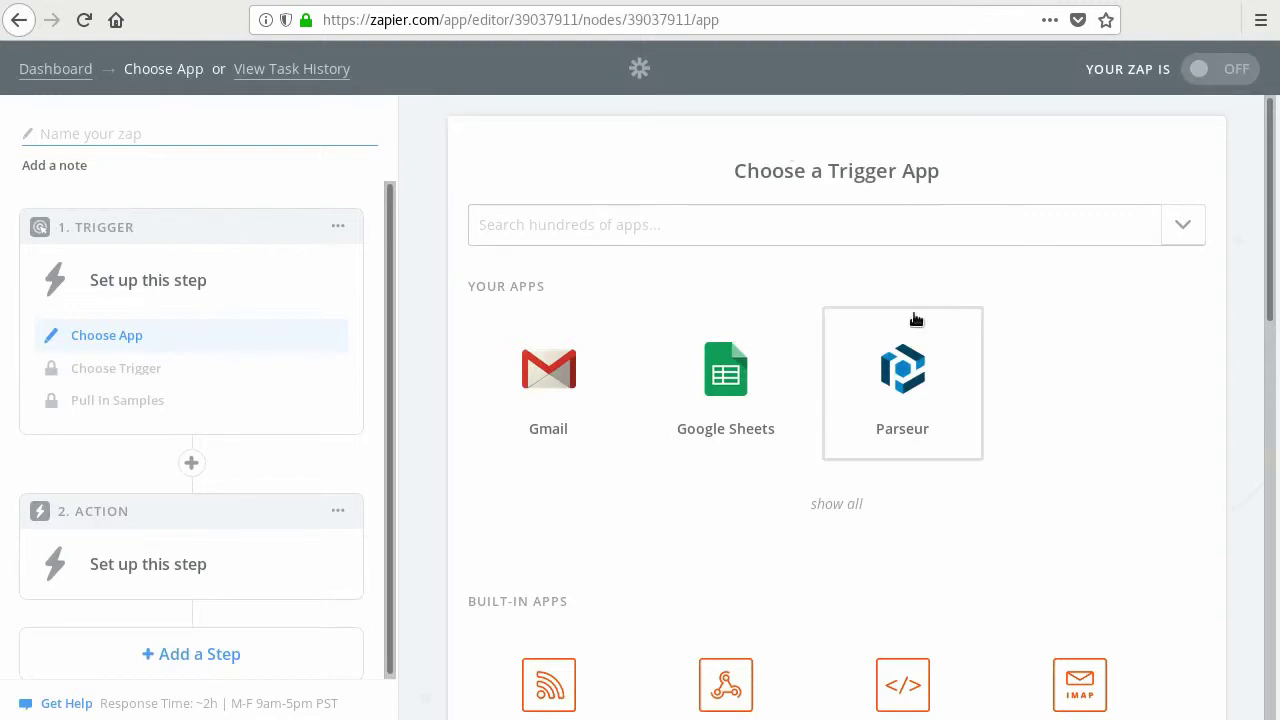
{"action": "left_click", "coordinate": [907, 370]}
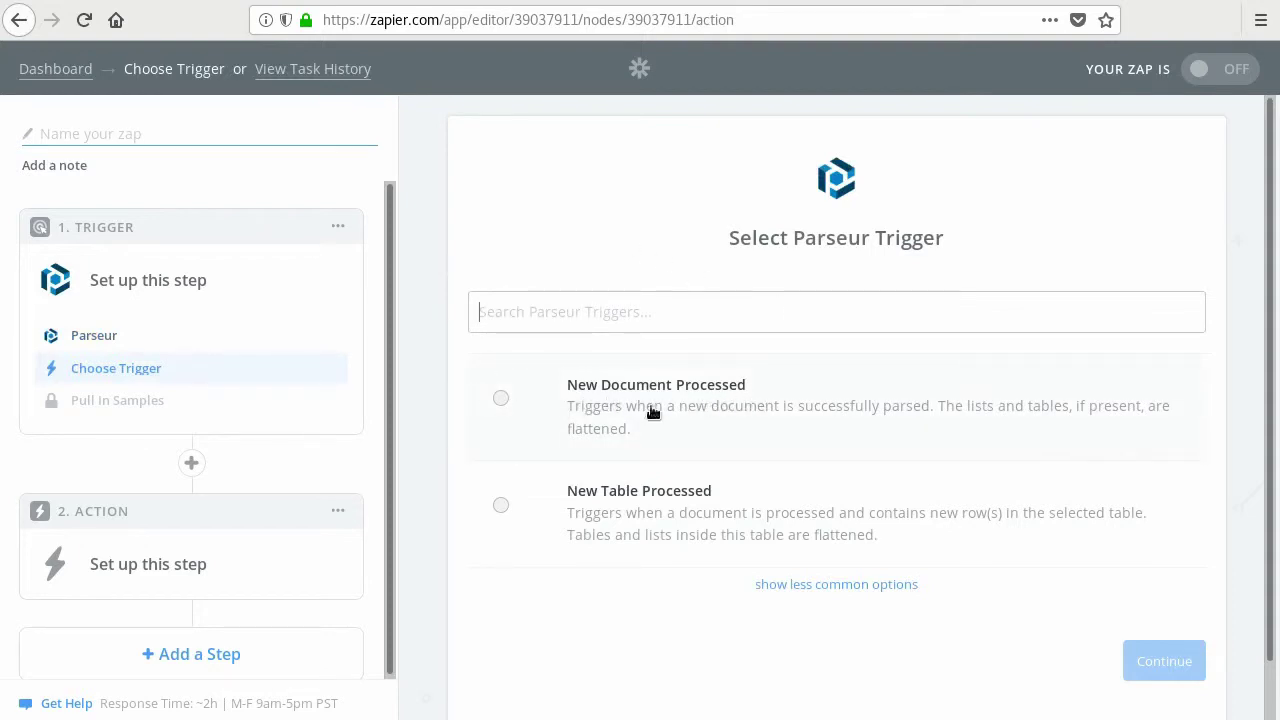
{"action": "left_click", "coordinate": [501, 398]}
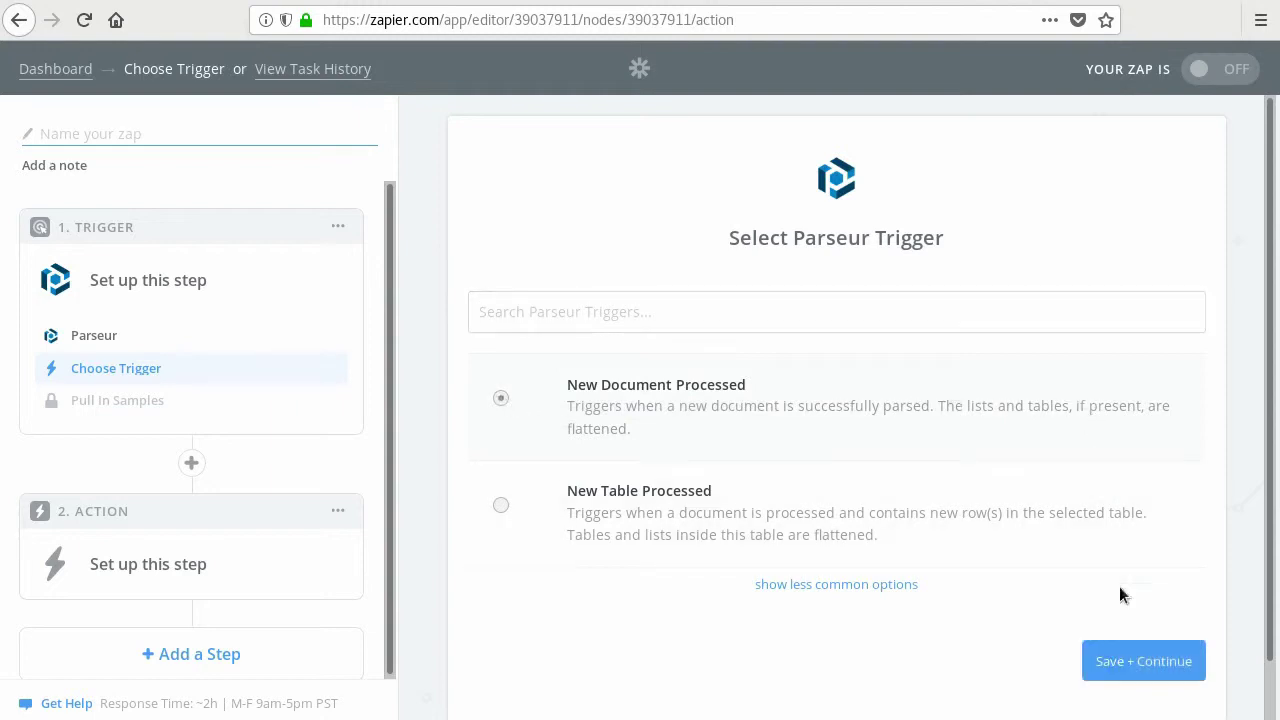
- Connect a new Parseur account by signing in with its e-mail and password and authorizing Zapier
{"action": "left_click", "coordinate": [1134, 664]}
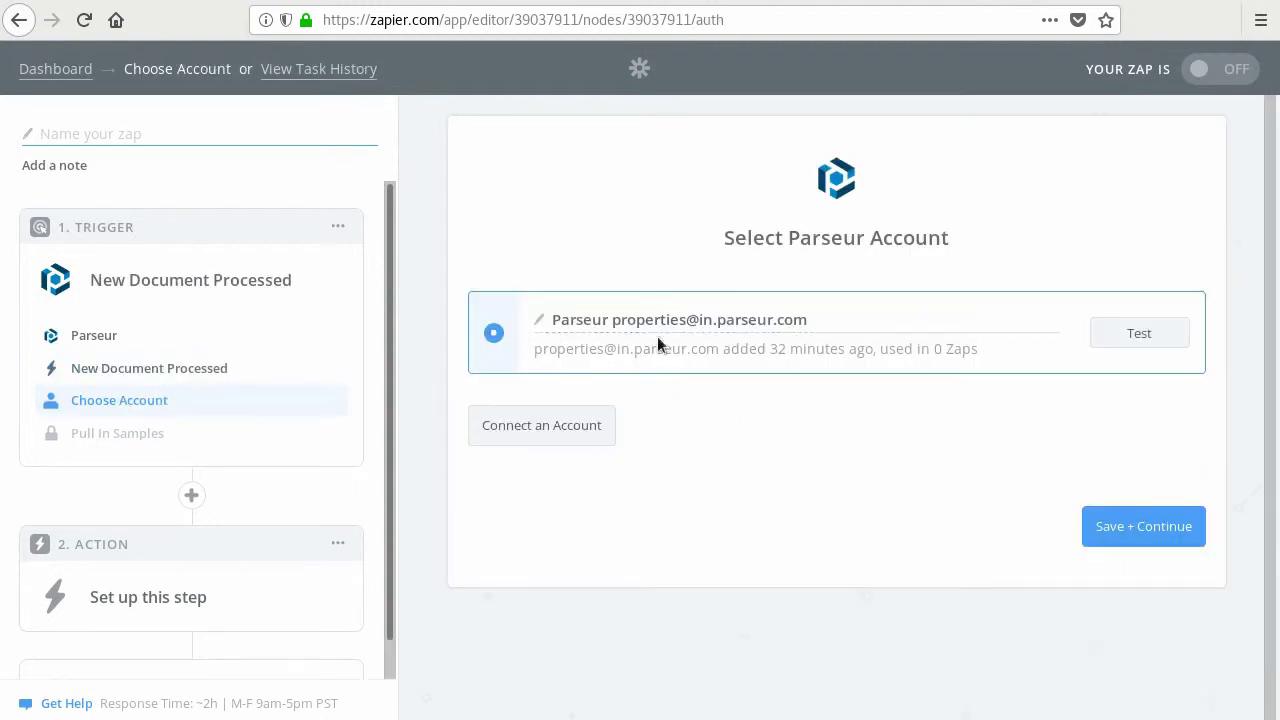
{"action": "left_click", "coordinate": [575, 425]}
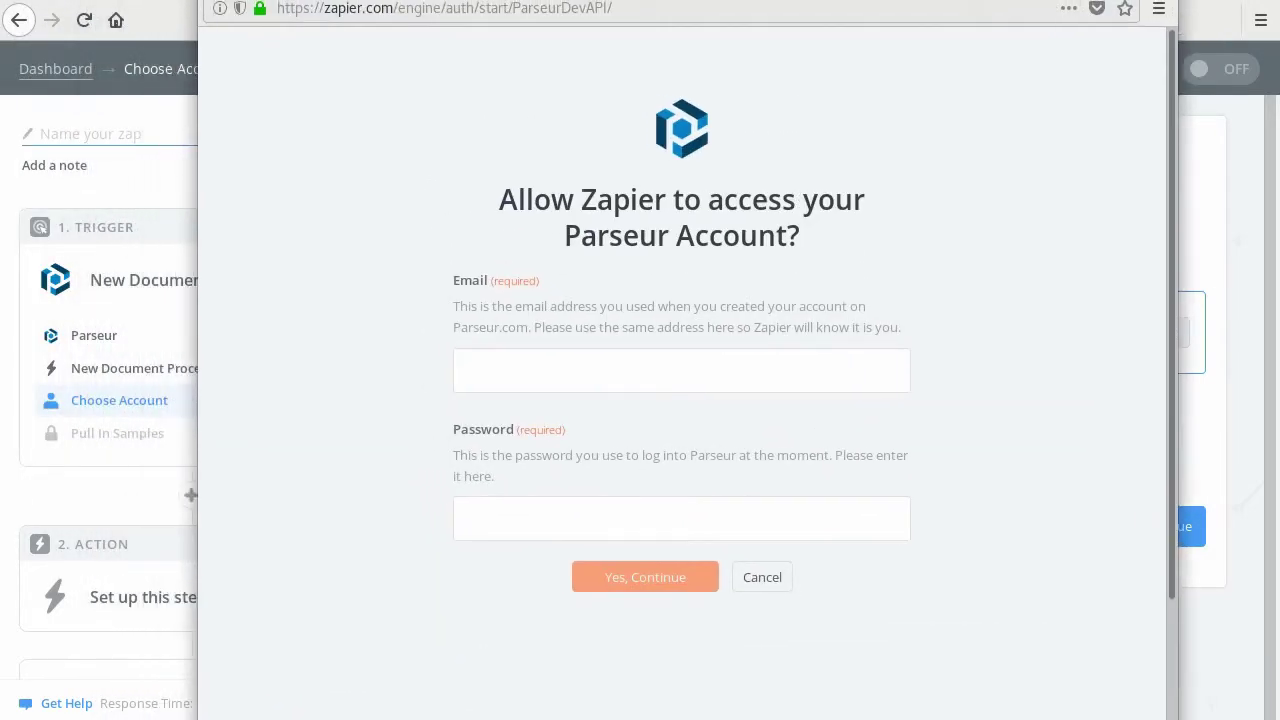
{"action": "left_click", "coordinate": [611, 357]}
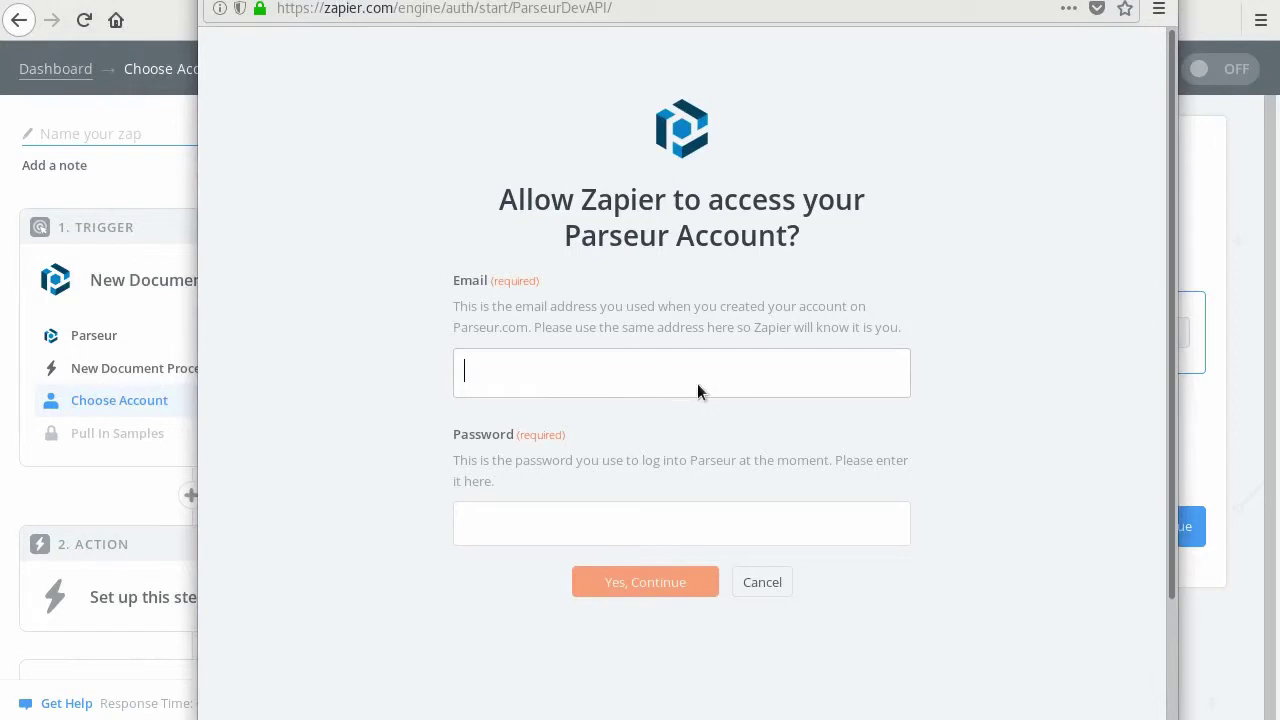
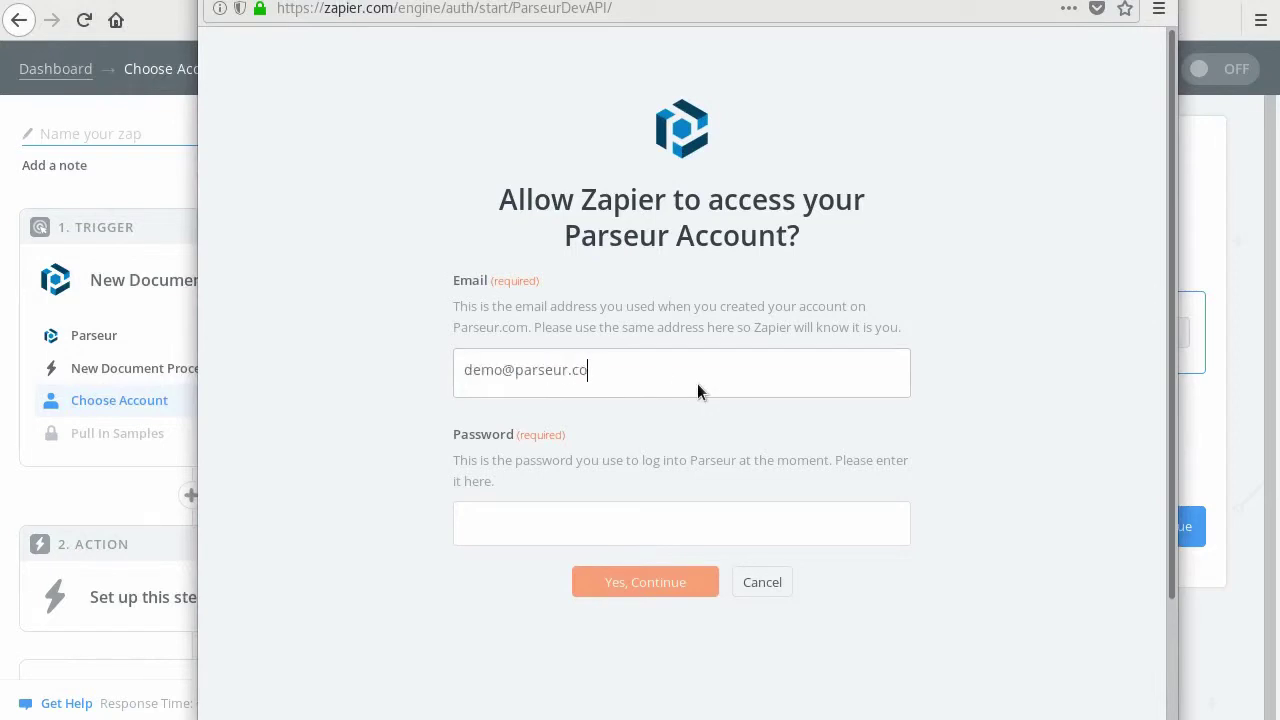
{"action": "key", "text": "Tab"}
{"action": "type", "text": "******"}
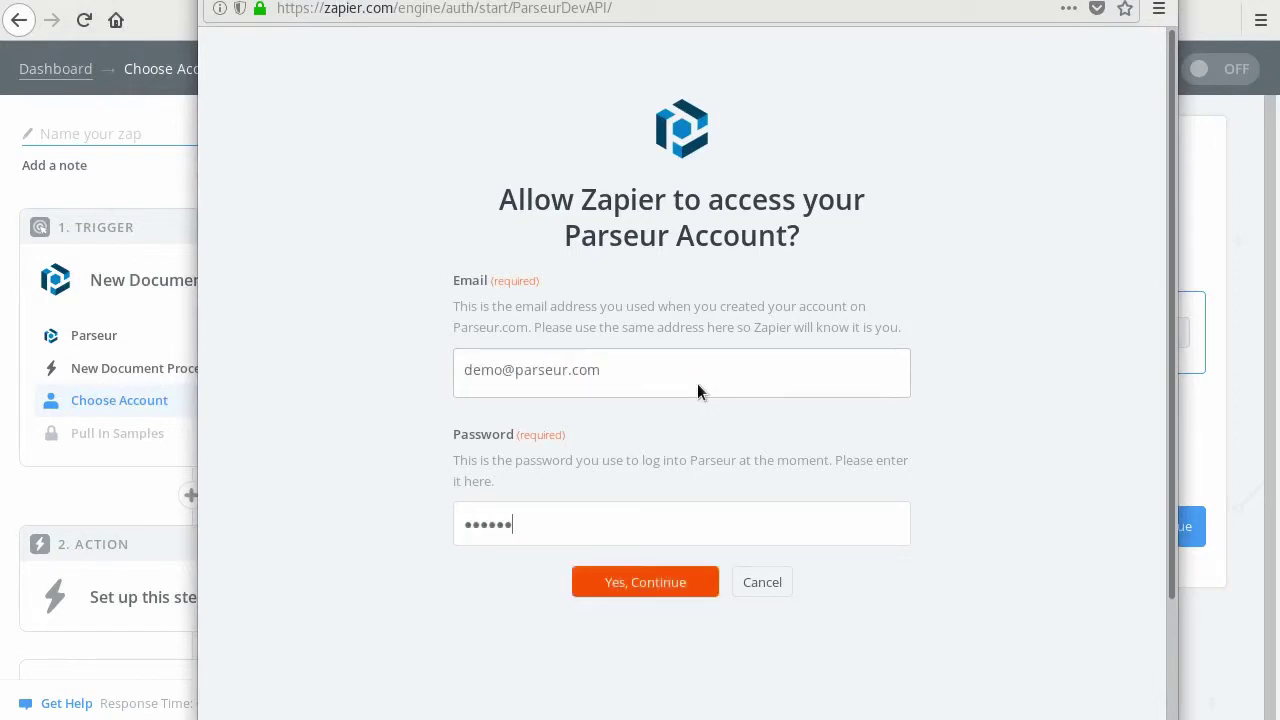
{"action": "left_click", "coordinate": [632, 585]}
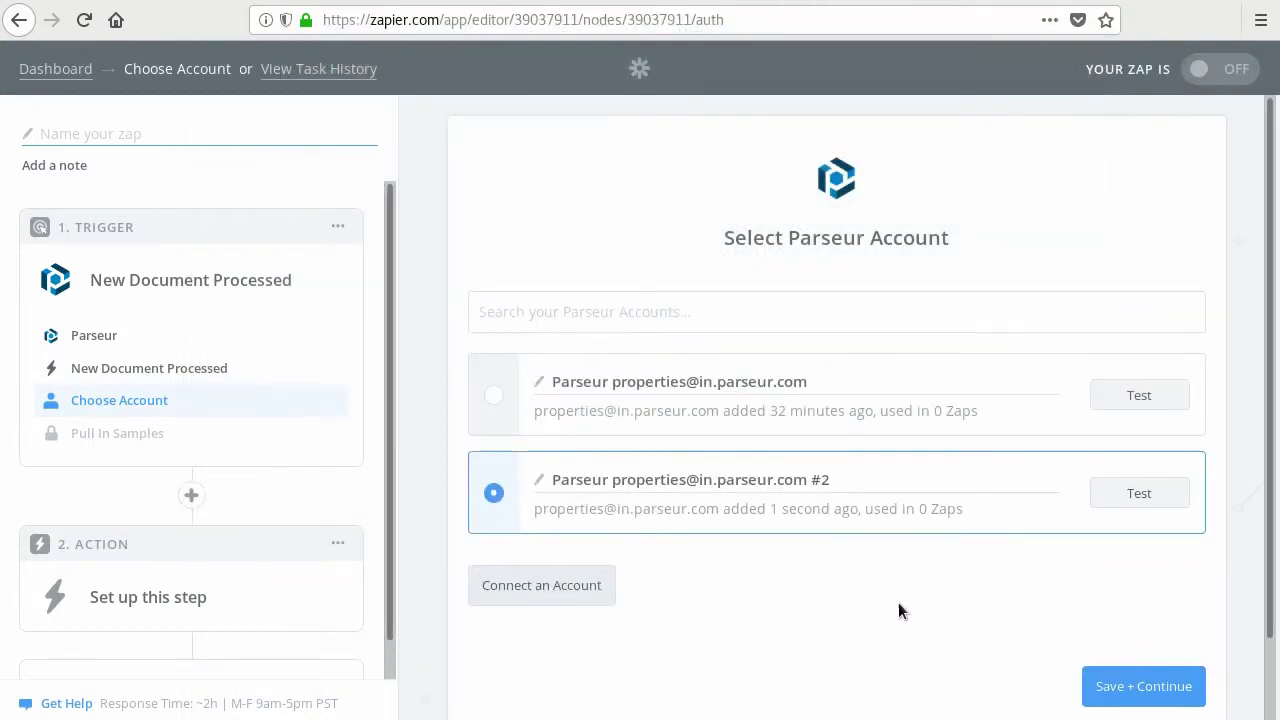
- Select the second (#2) Parseur account and test its connection successfully
{"action": "left_click", "coordinate": [494, 398]}
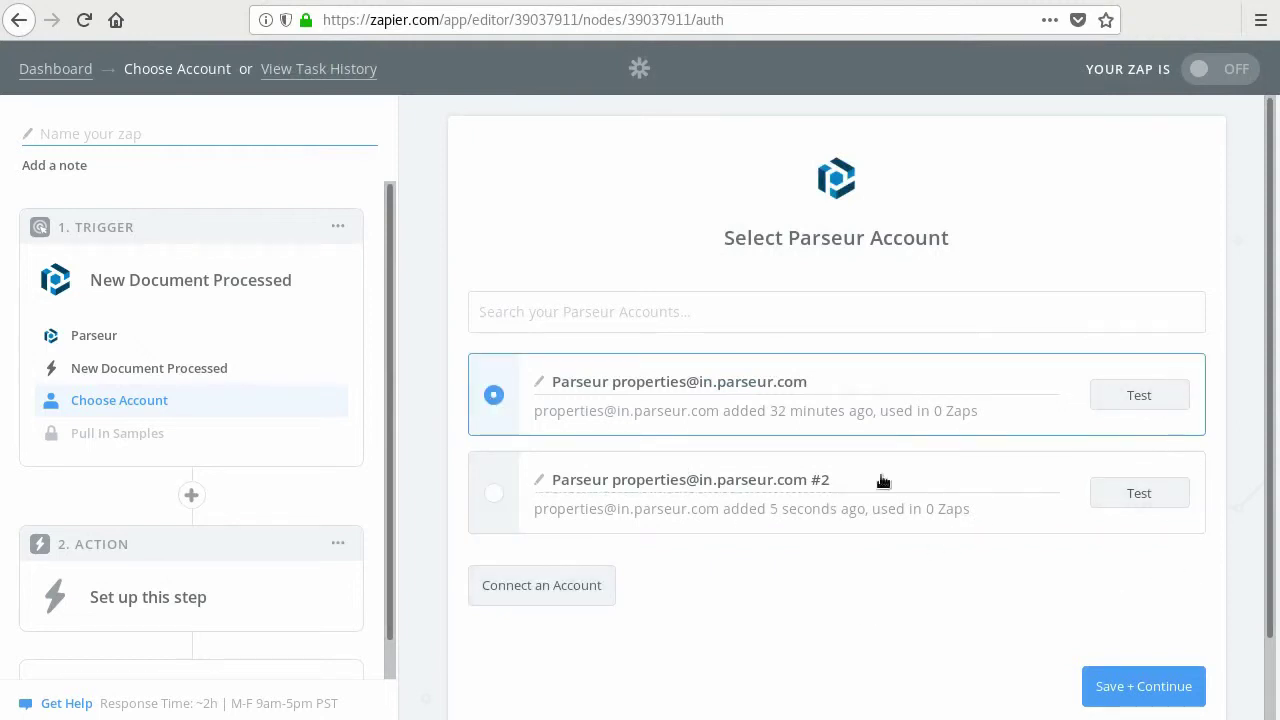
{"action": "left_click", "coordinate": [496, 490]}
{"action": "left_click", "coordinate": [1164, 487]}
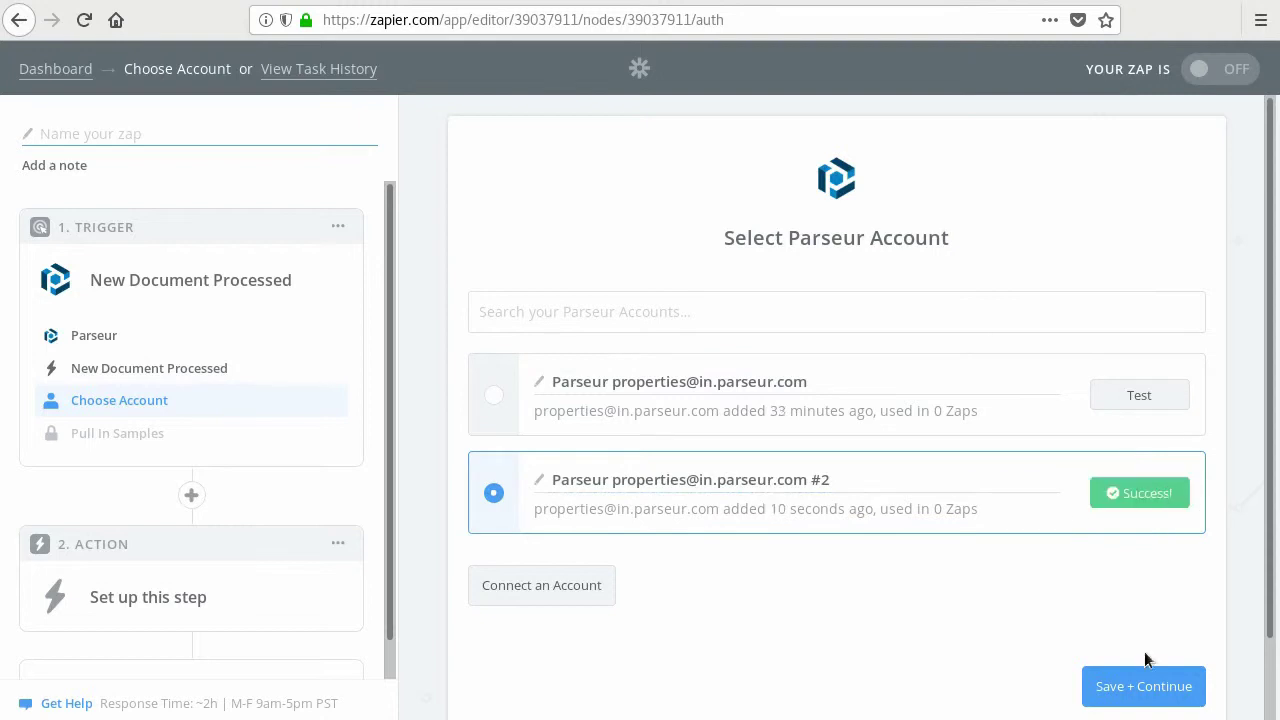
- Set the trigger's parser to Properties and fetch a sample document to test it
{"action": "left_click", "coordinate": [1153, 690]}
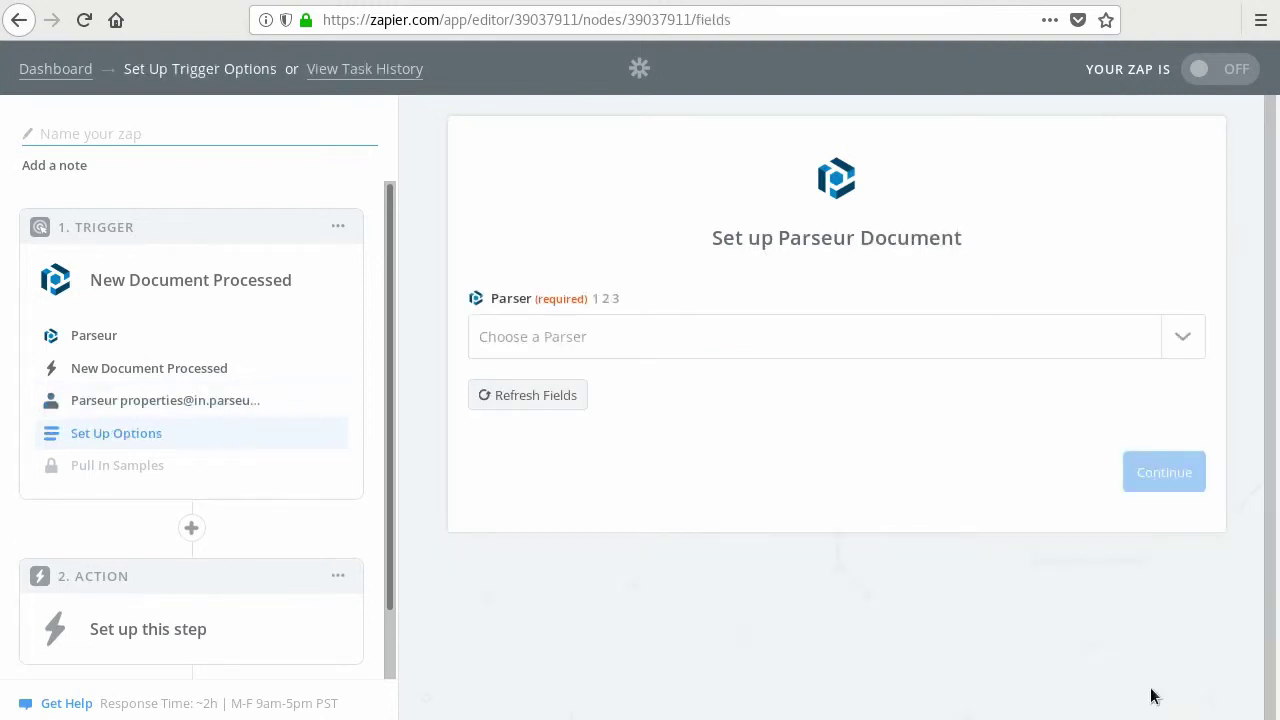
{"action": "left_click", "coordinate": [1183, 345]}
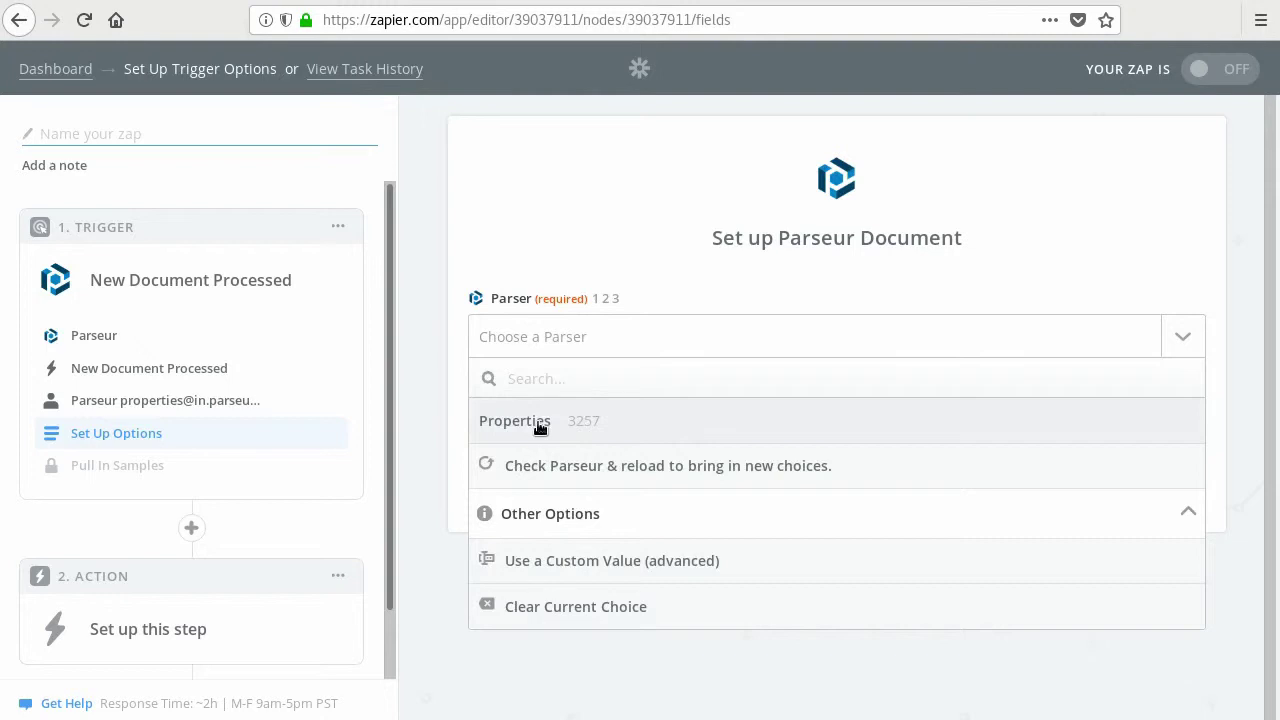
{"action": "left_click", "coordinate": [540, 427]}
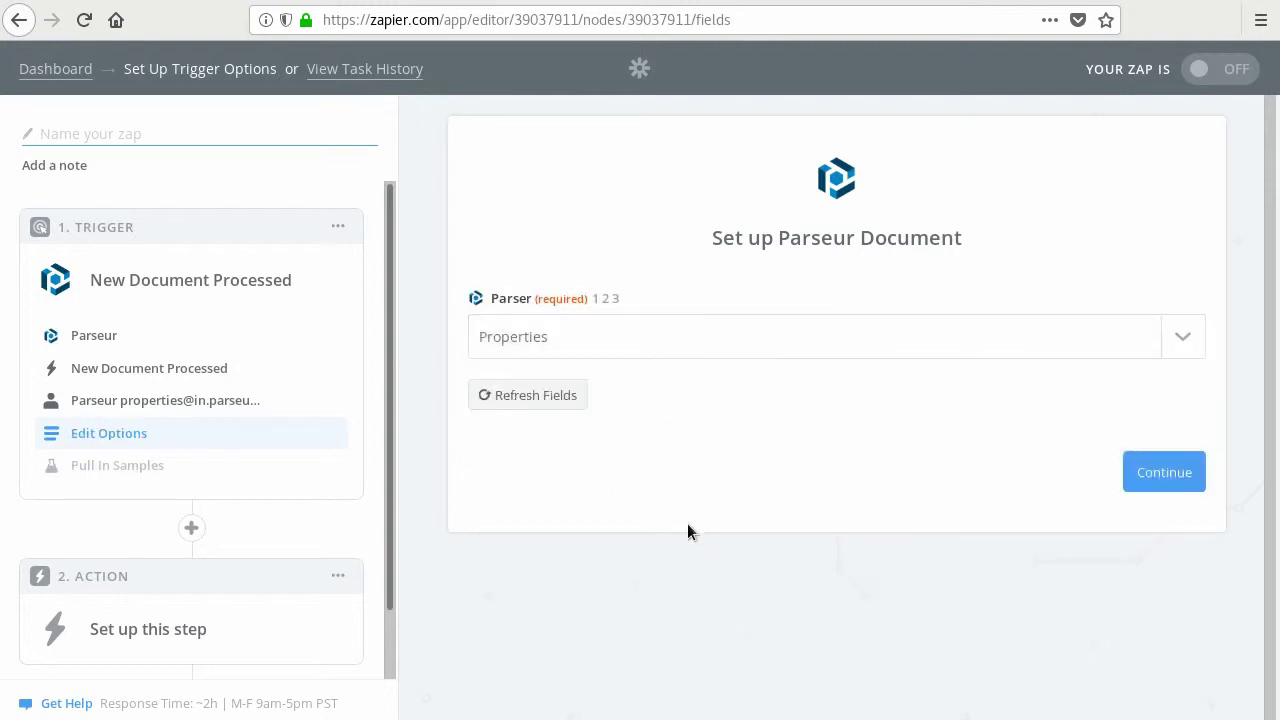
{"action": "left_click", "coordinate": [1170, 472]}
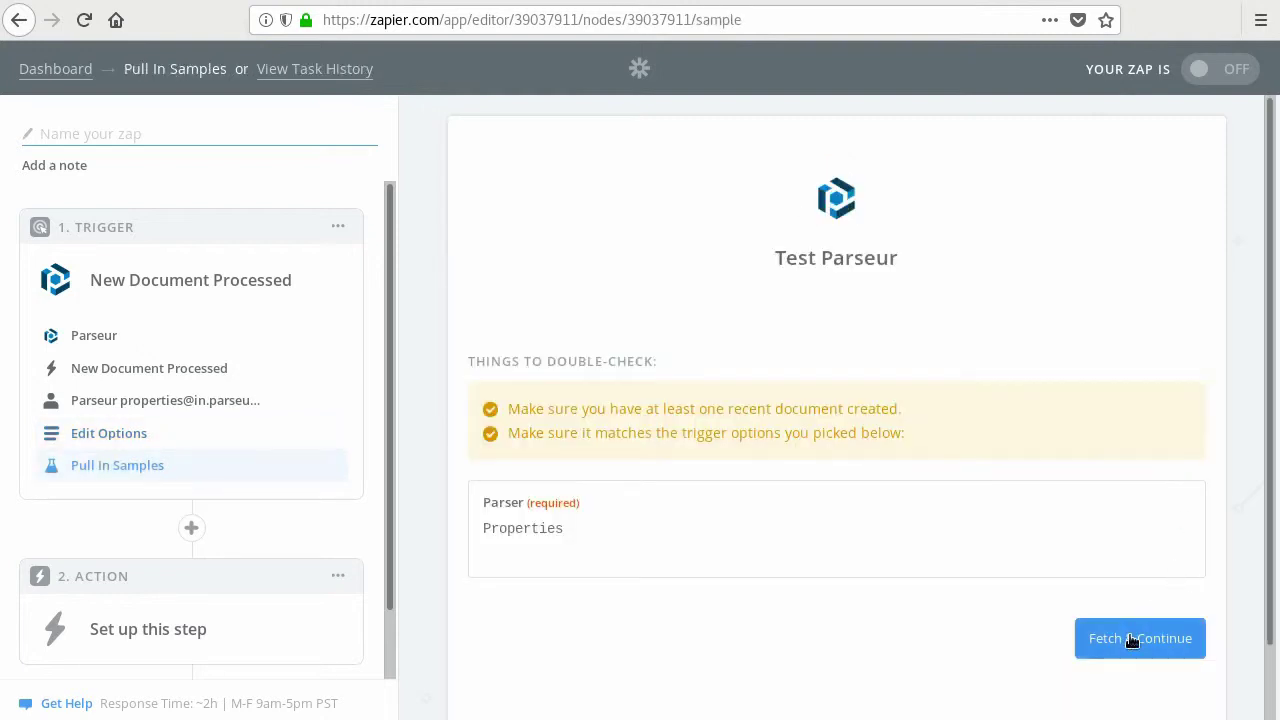
{"action": "left_click", "coordinate": [1130, 639]}
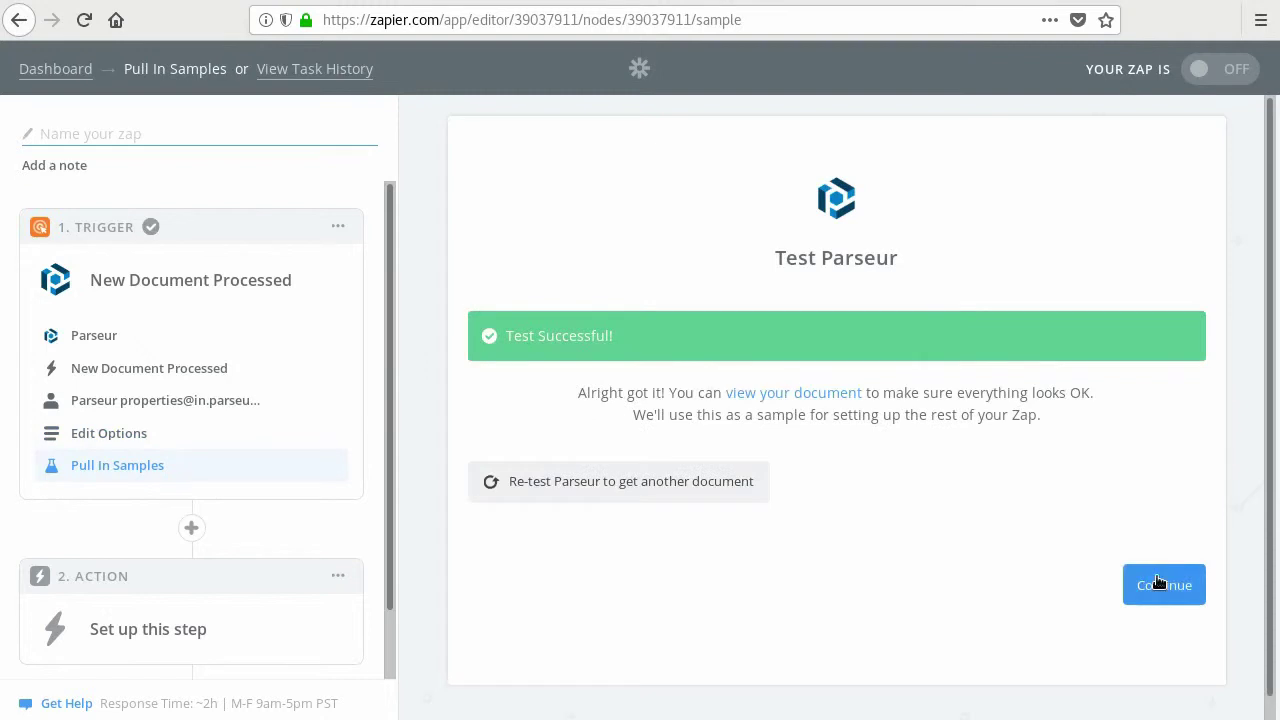
- Add a Google Sheets action using the Lookup Spreadsheet Row search
{"action": "left_click", "coordinate": [1158, 582]}
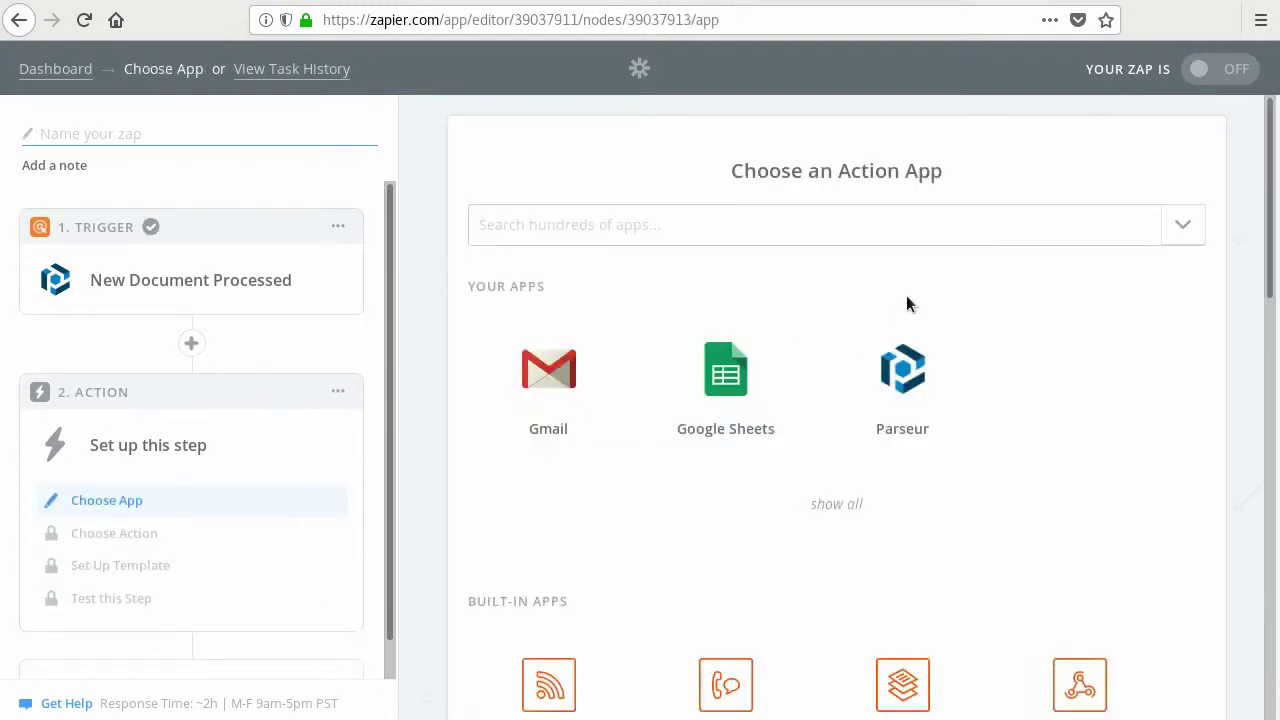
{"action": "left_click", "coordinate": [724, 399]}
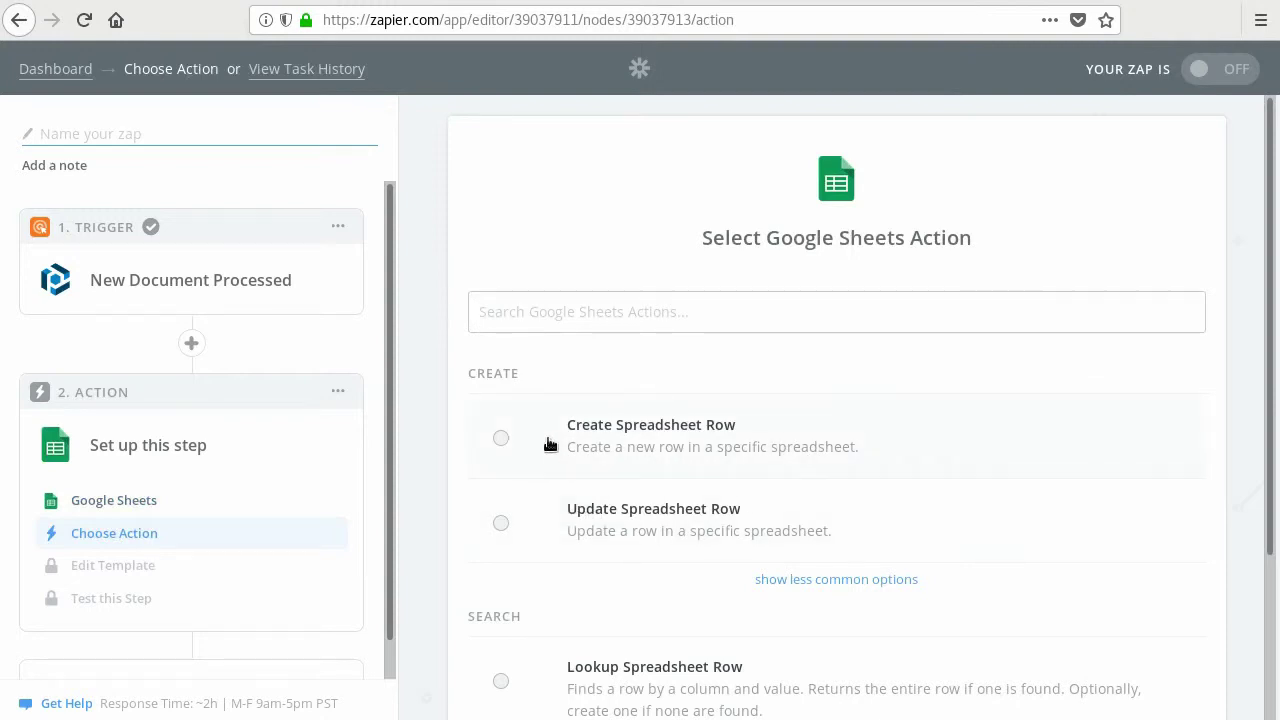
{"action": "scroll", "coordinate": [548, 442], "scroll_direction": "down", "scroll_amount": 3}
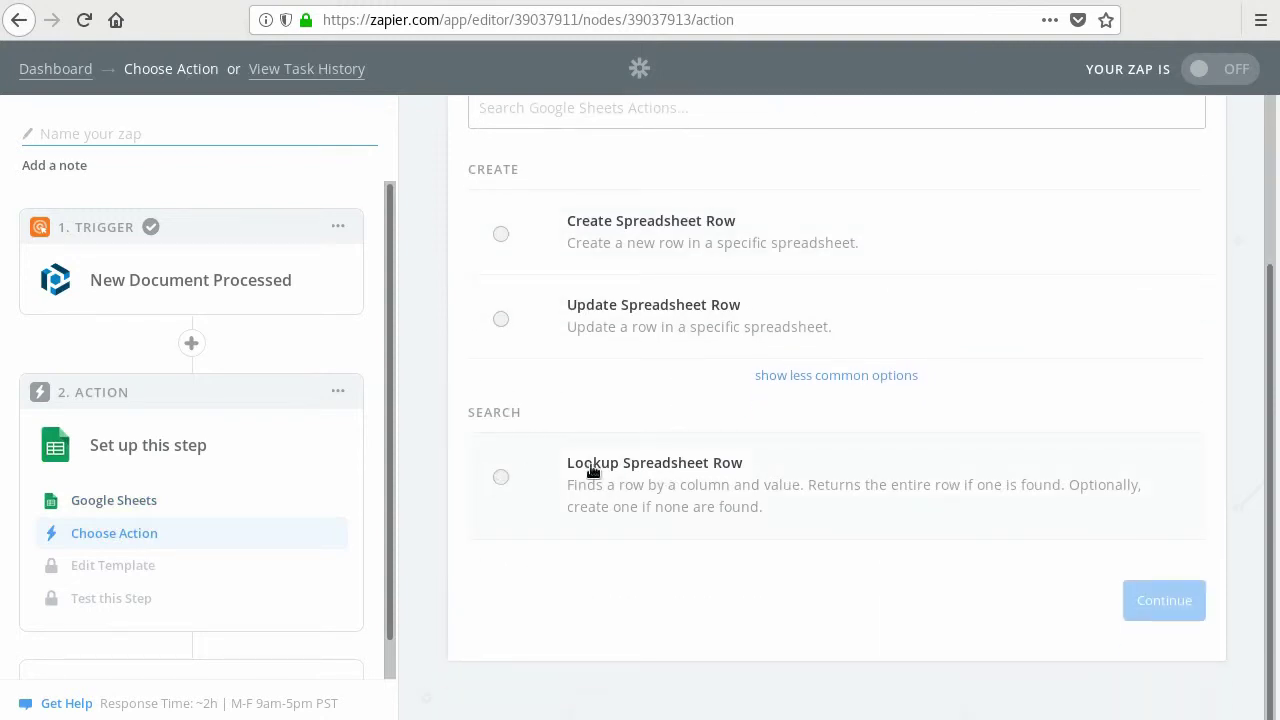
{"action": "left_click", "coordinate": [502, 479]}
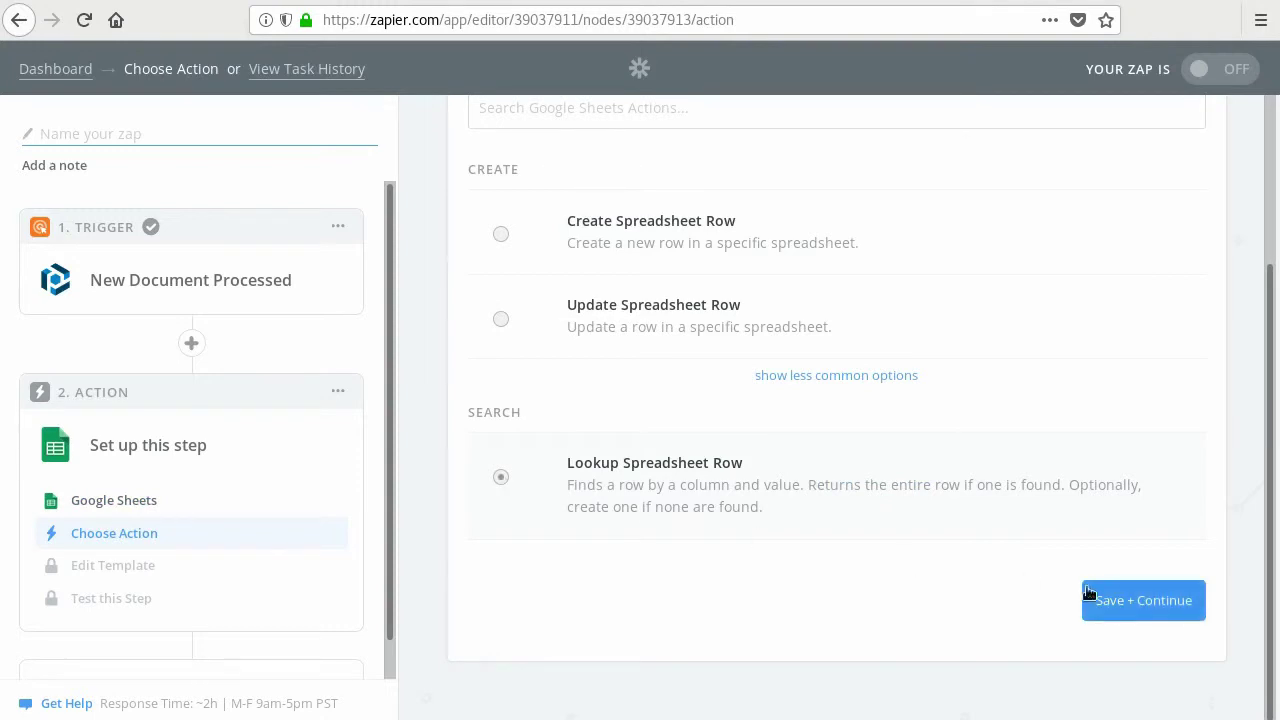
{"action": "left_click", "coordinate": [1124, 605]}
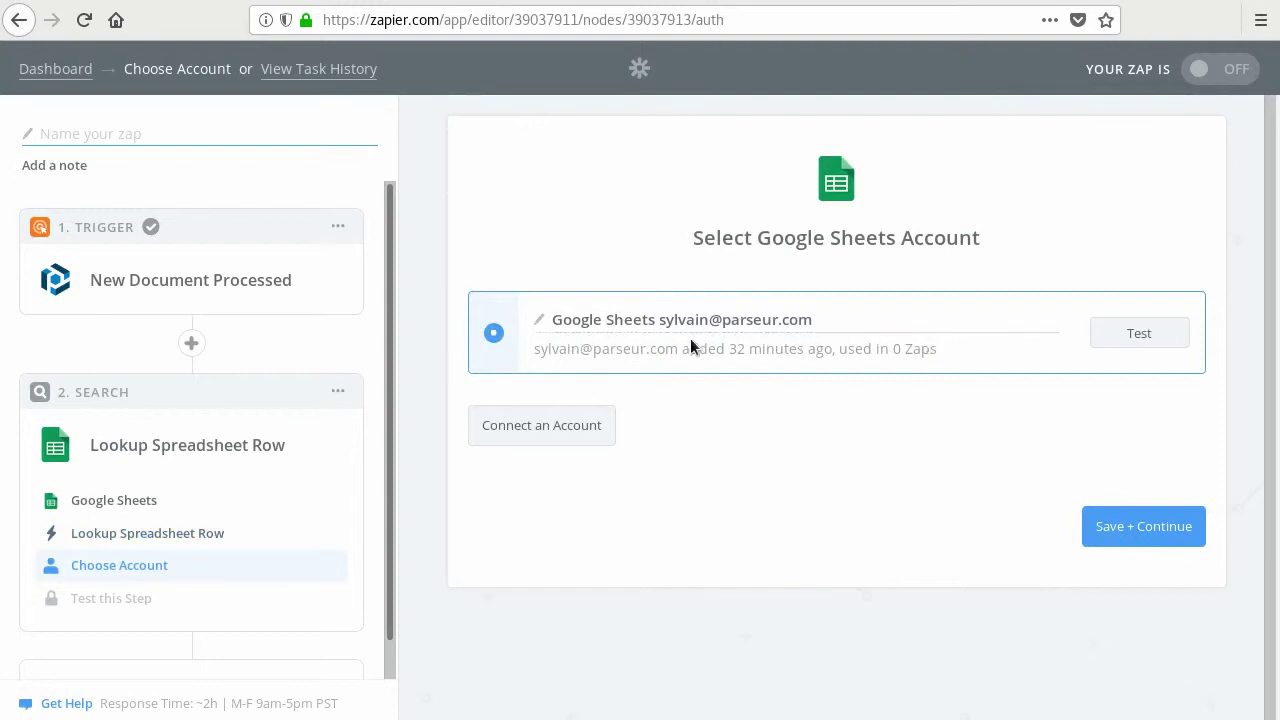
- Test the Google Sheets account connection and save it
{"action": "left_click", "coordinate": [1120, 332]}
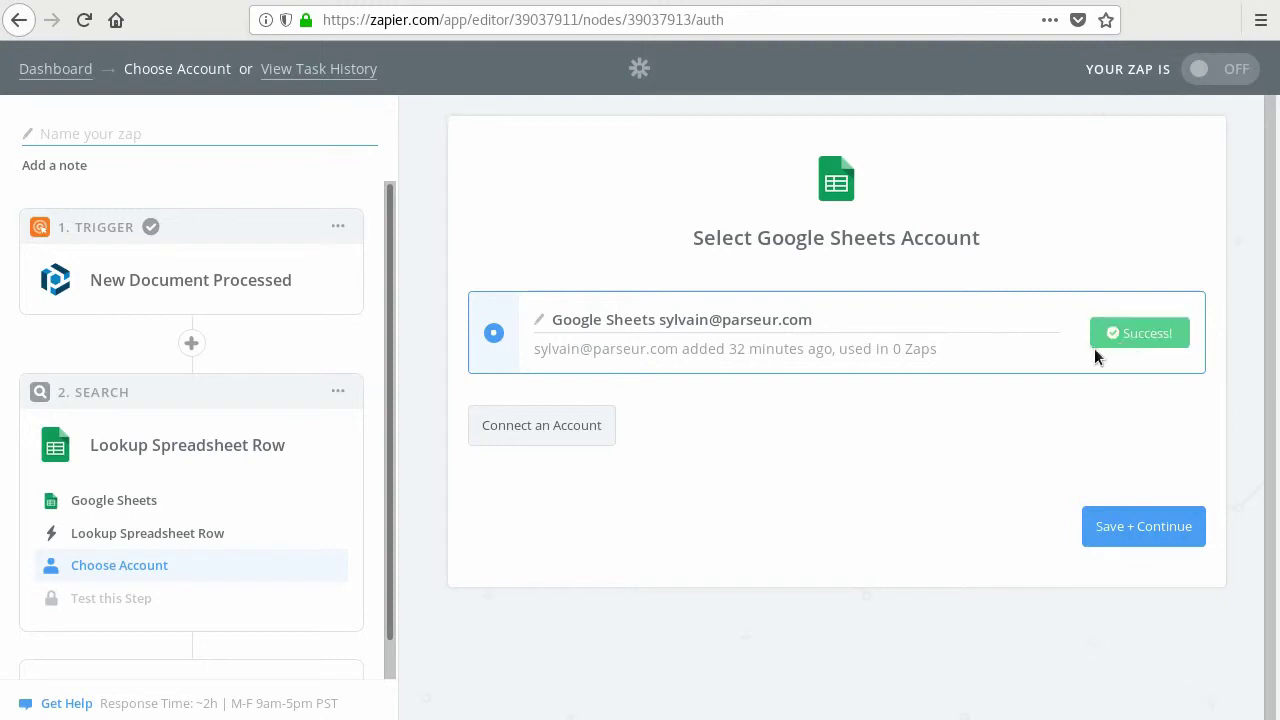
{"action": "left_click", "coordinate": [1166, 528]}
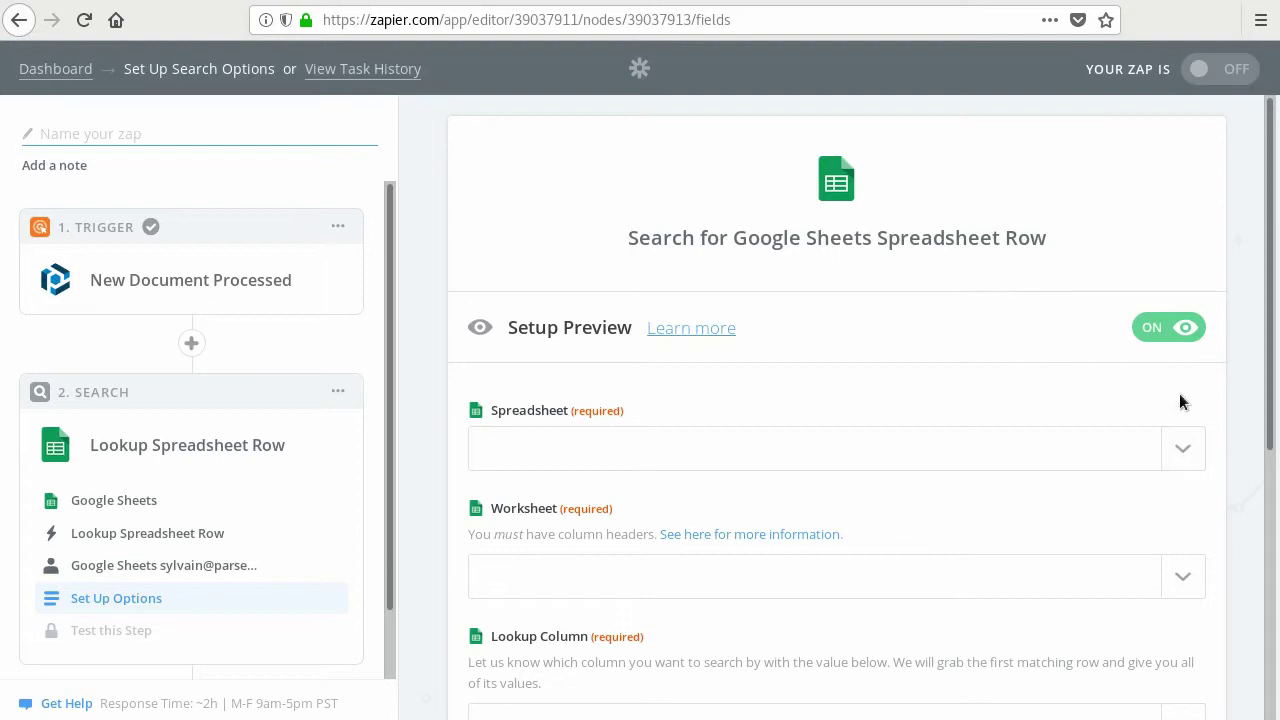
- Set the lookup to spreadsheet Properties, worksheet Sheet1, lookup column Property Name
{"action": "left_click", "coordinate": [1183, 449]}
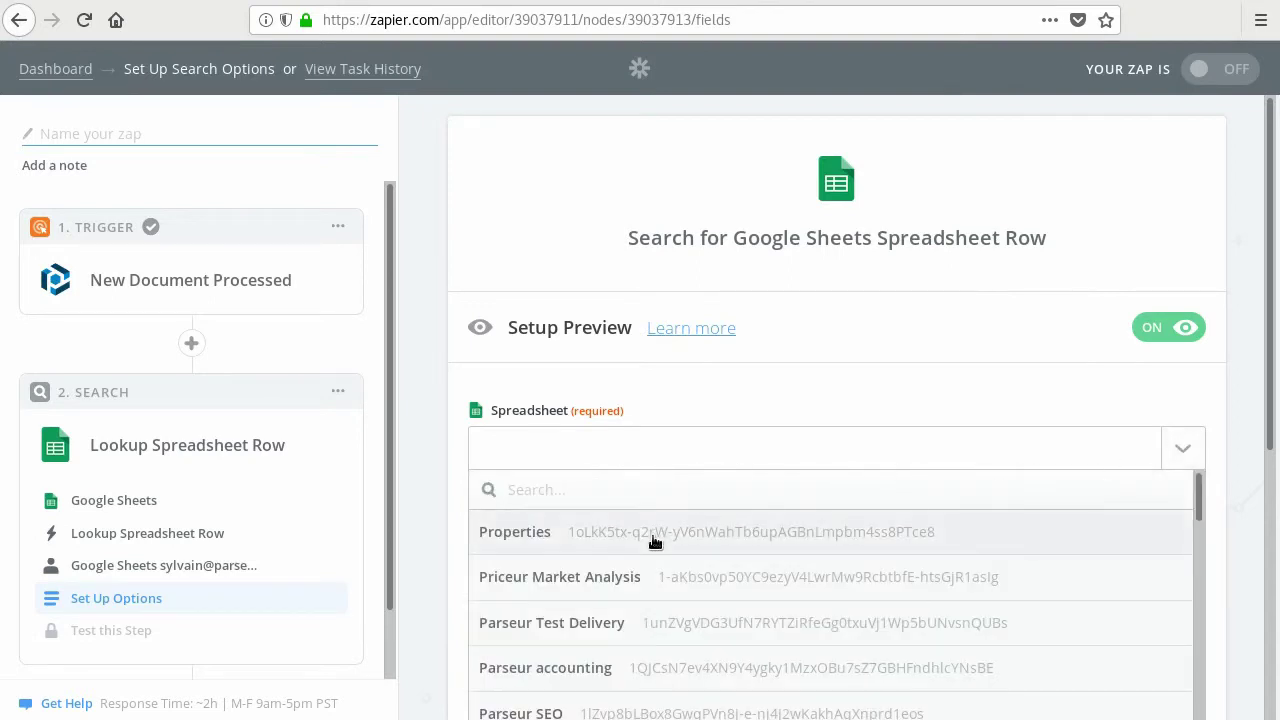
{"action": "left_click", "coordinate": [652, 534]}
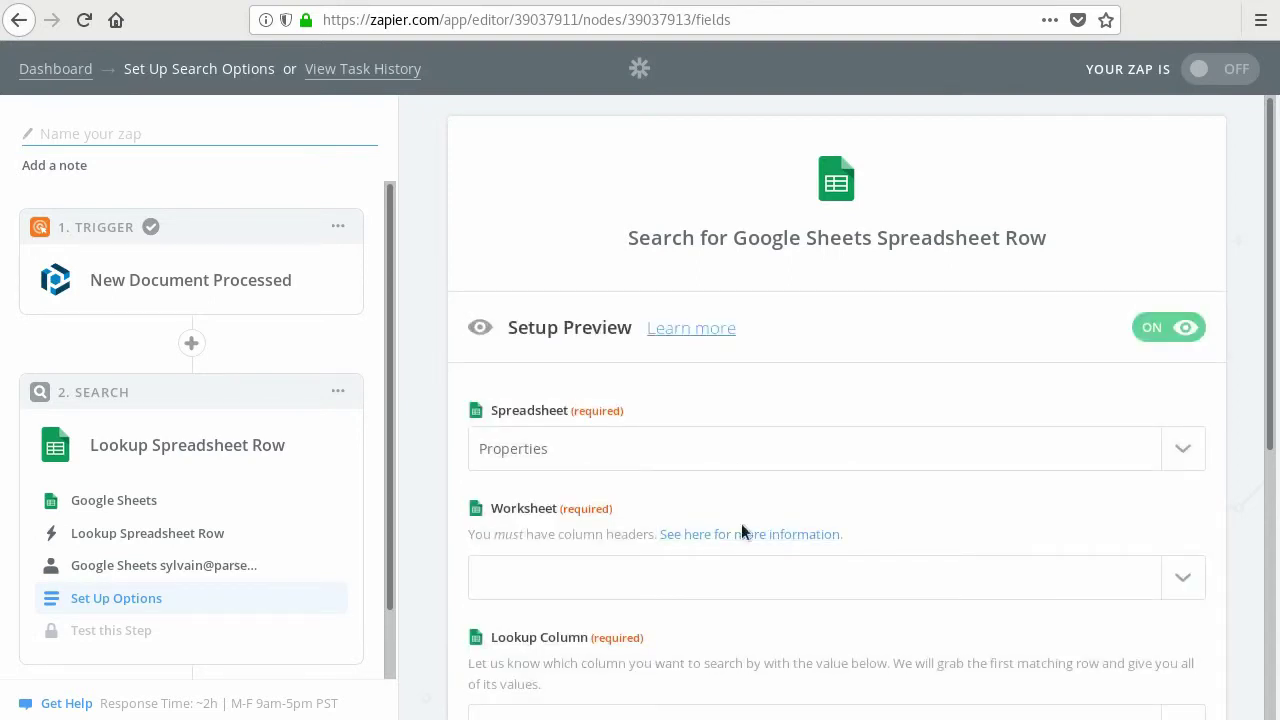
{"action": "scroll", "coordinate": [1016, 507], "scroll_direction": "down", "scroll_amount": 3}
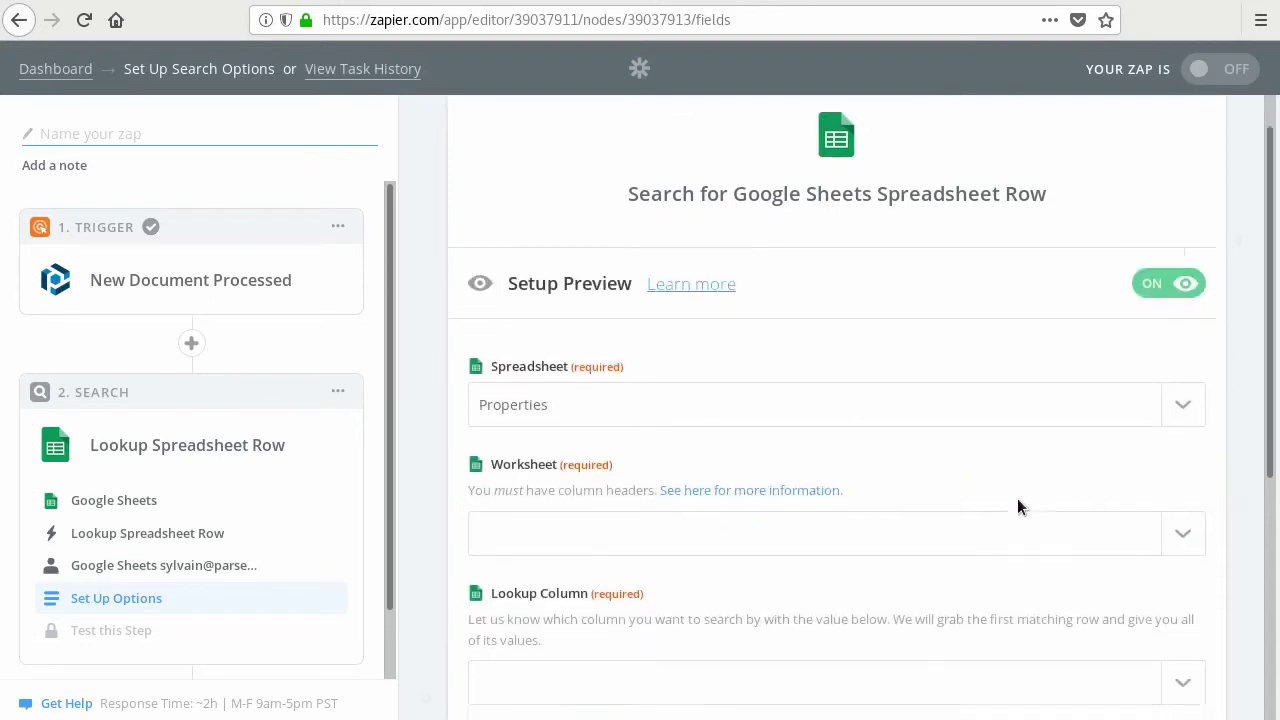
{"action": "left_click", "coordinate": [1184, 398]}
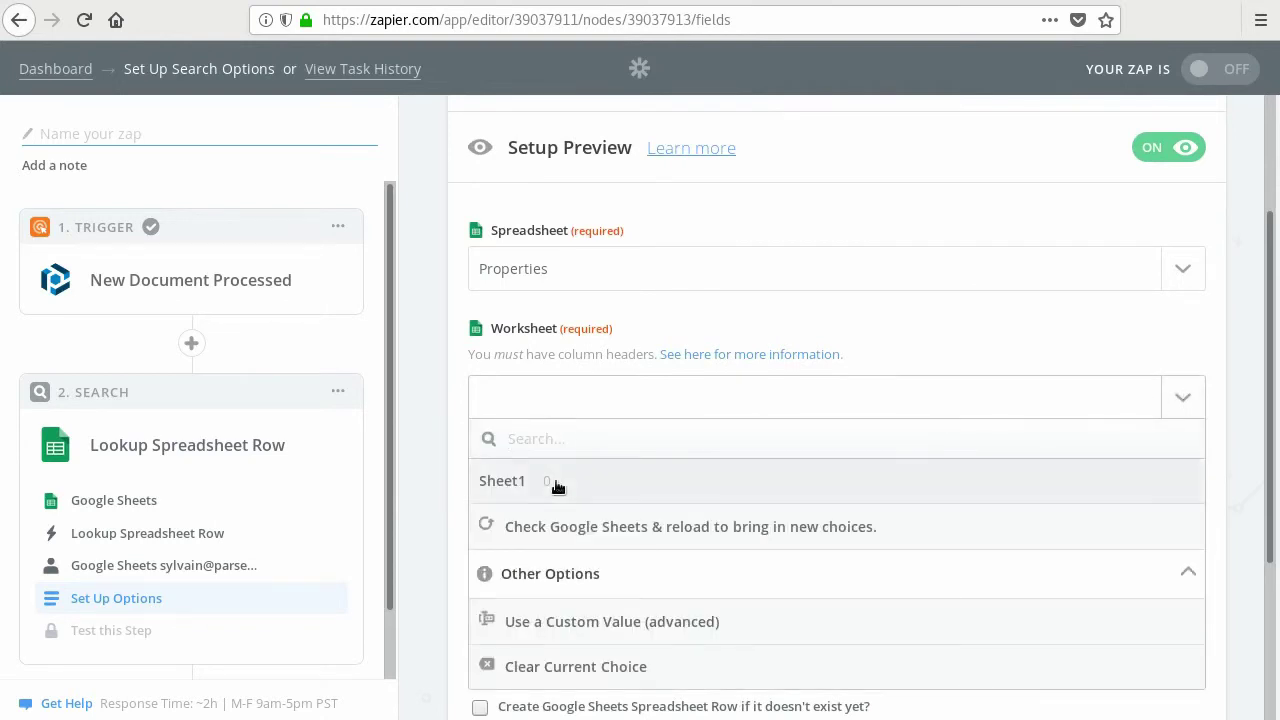
{"action": "left_click", "coordinate": [555, 480]}
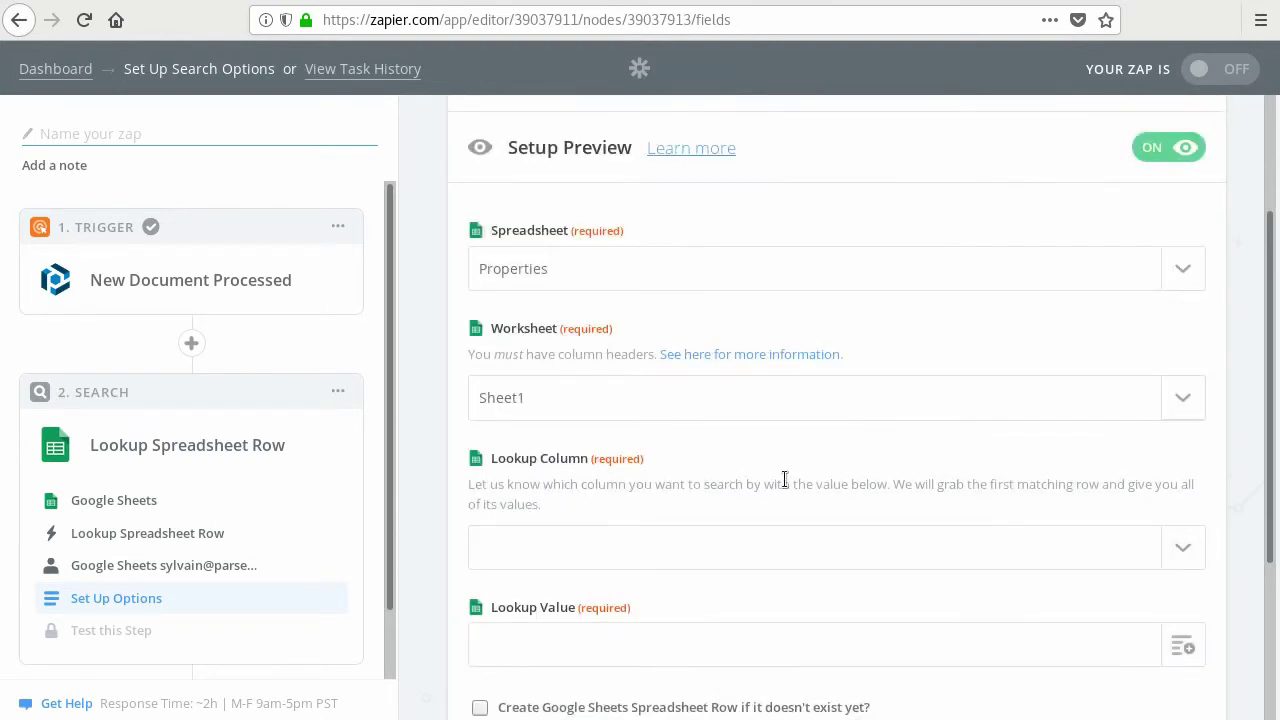
{"action": "scroll", "coordinate": [785, 480], "scroll_direction": "down", "scroll_amount": 3}
{"action": "scroll", "coordinate": [785, 480], "scroll_direction": "down", "scroll_amount": 2}
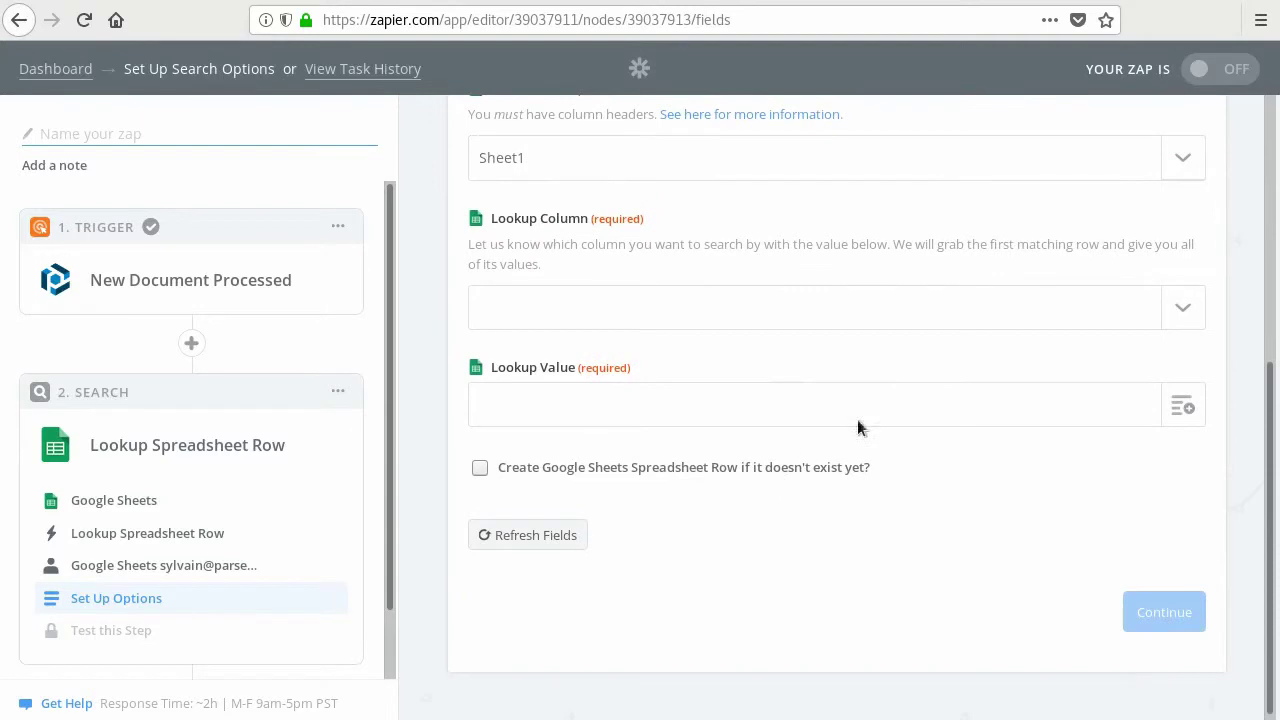
{"action": "left_click", "coordinate": [1183, 307]}
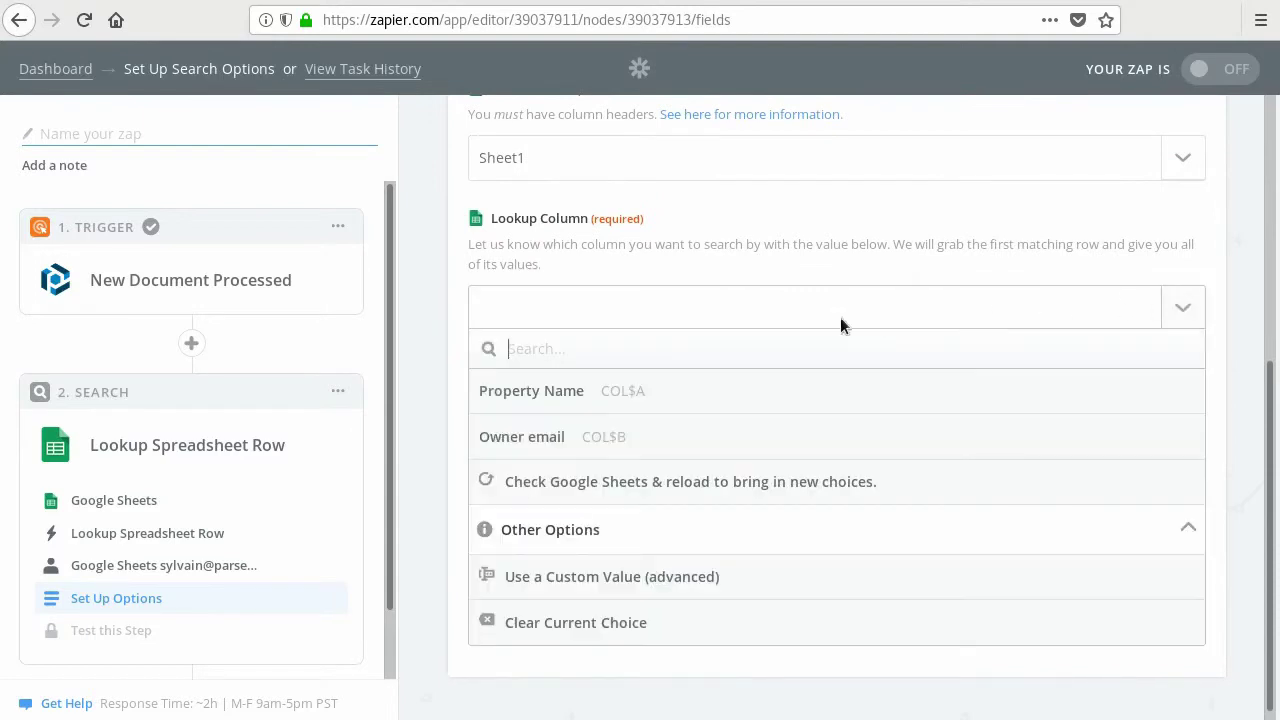
{"action": "left_click", "coordinate": [572, 397]}
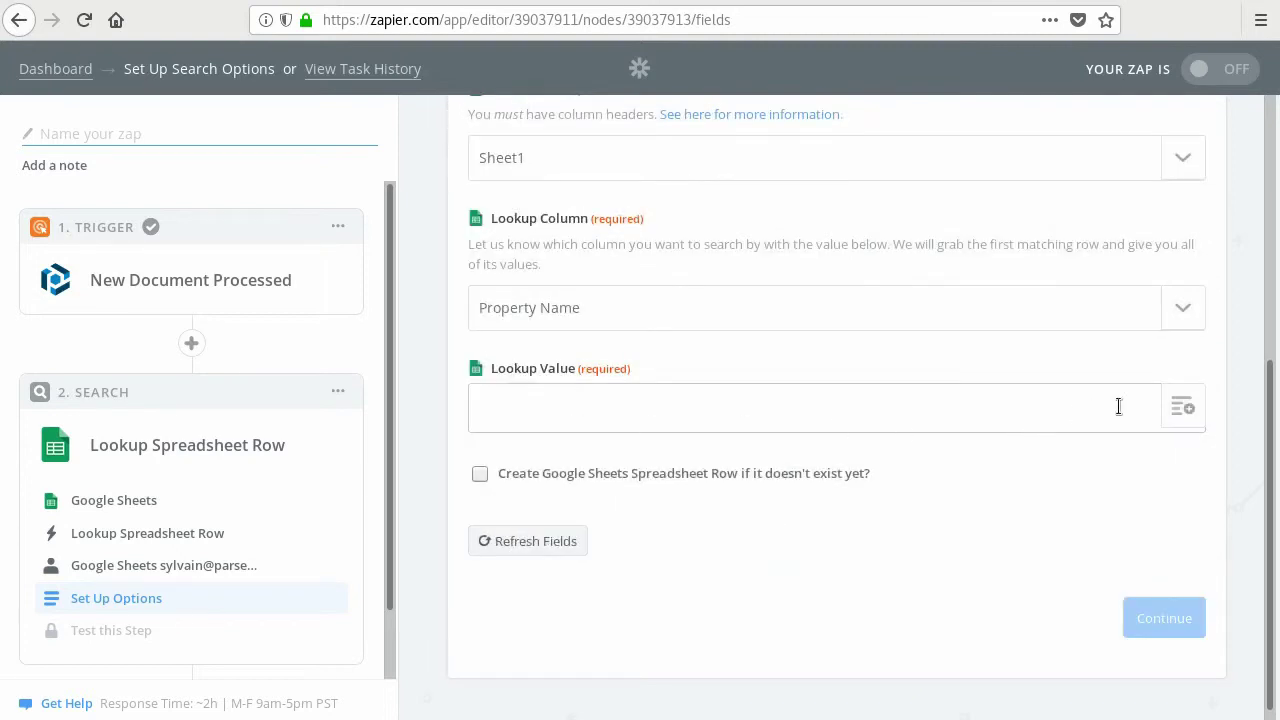
- Use the trigger's Step 1 PropertyName as the lookup value and continue to testing
{"action": "left_click", "coordinate": [1183, 407]}
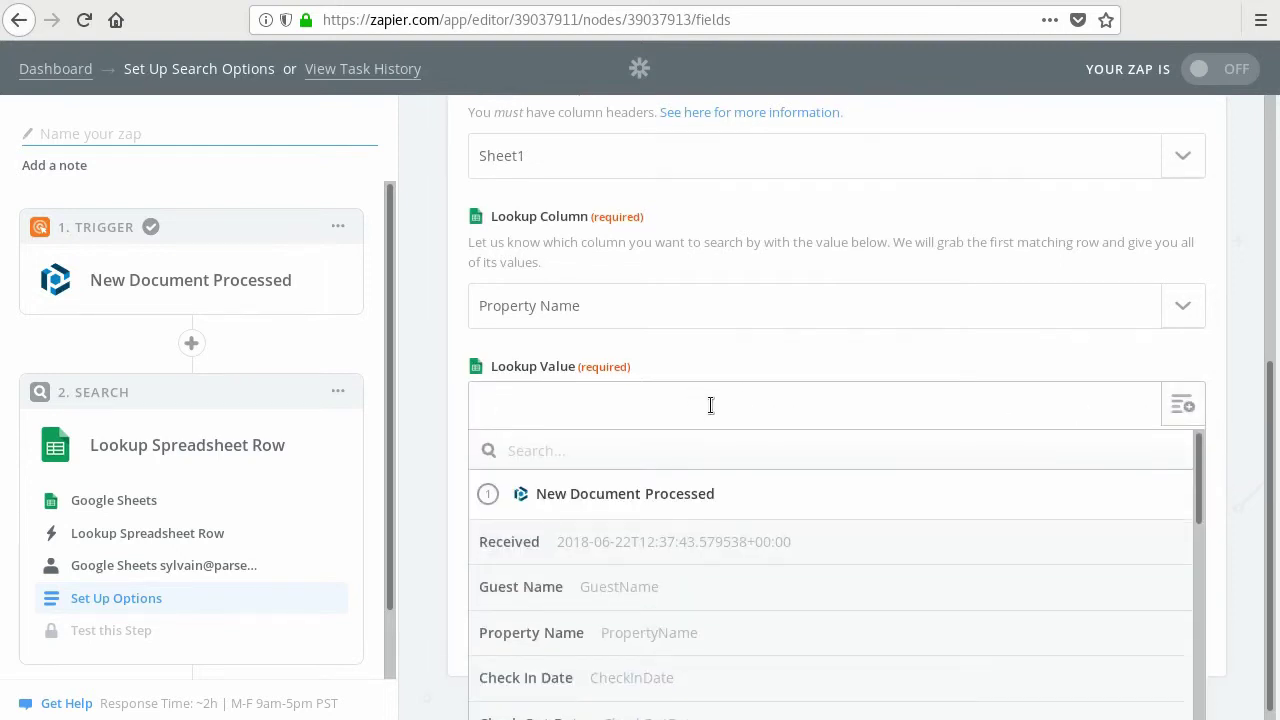
{"action": "scroll", "coordinate": [710, 410], "scroll_direction": "down", "scroll_amount": 1}
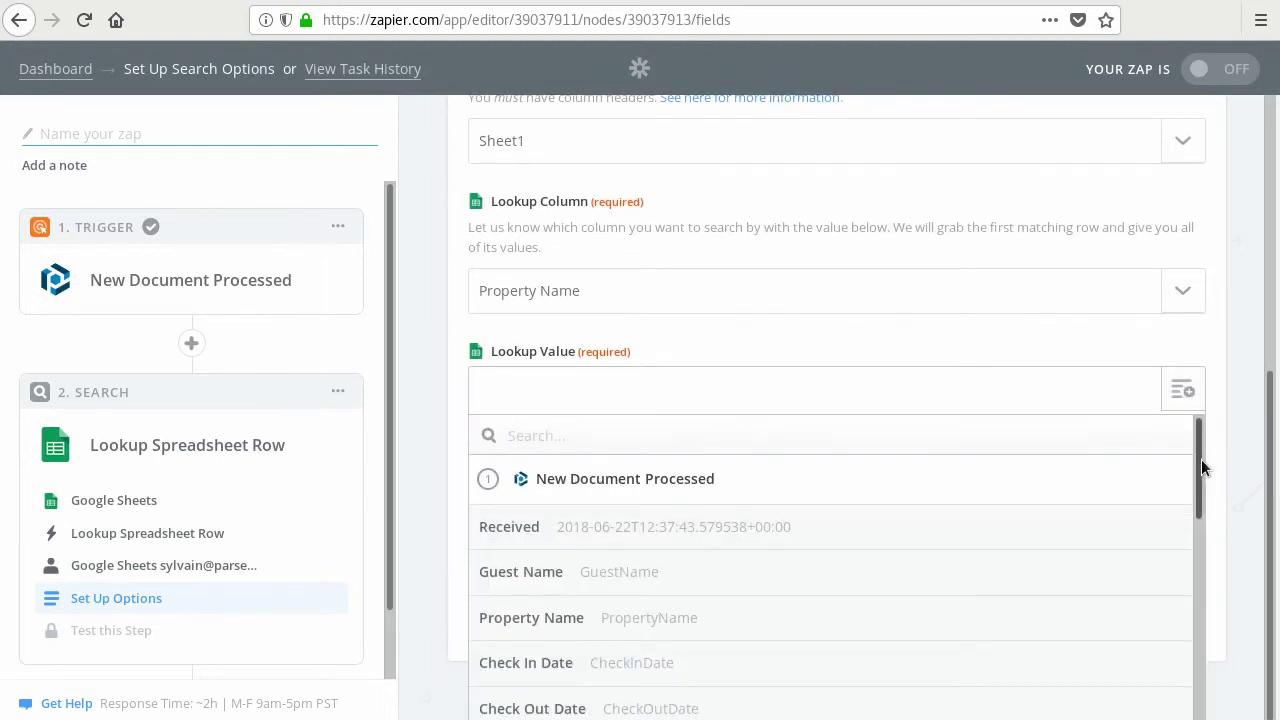
{"action": "left_click_drag", "start_coordinate": [1201, 459], "coordinate": [1200, 498]}
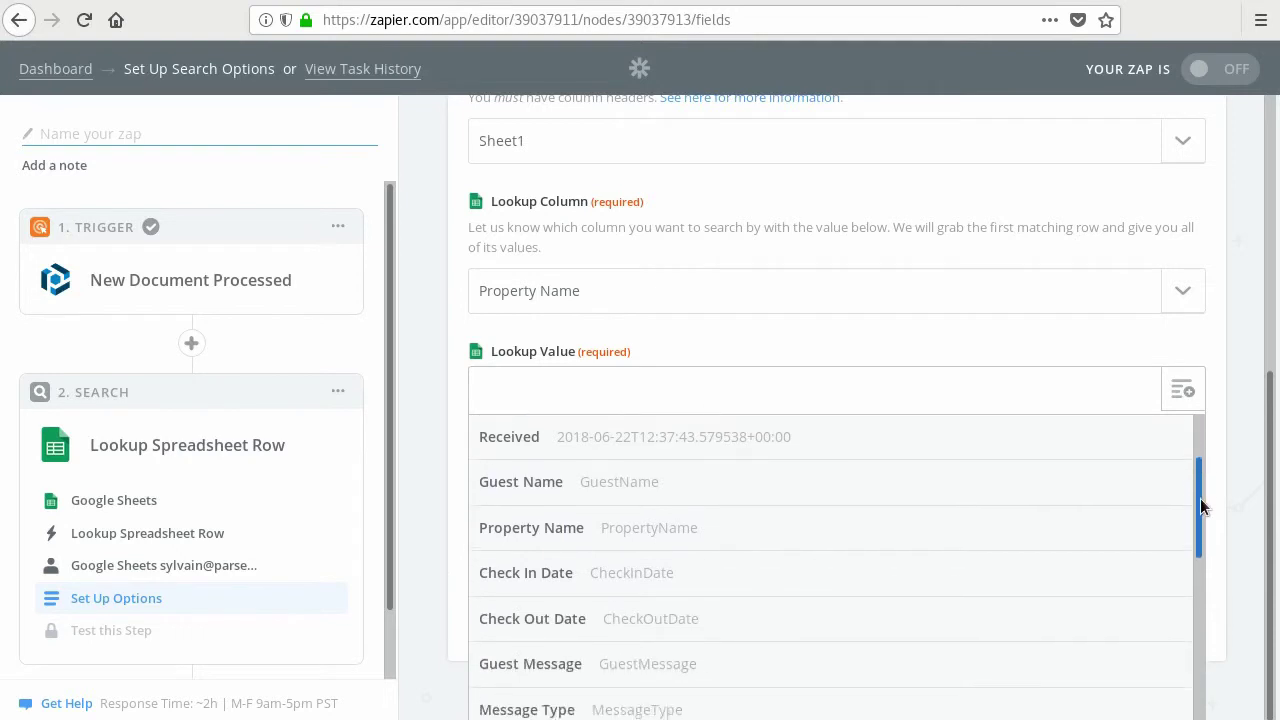
{"action": "left_click", "coordinate": [545, 527]}
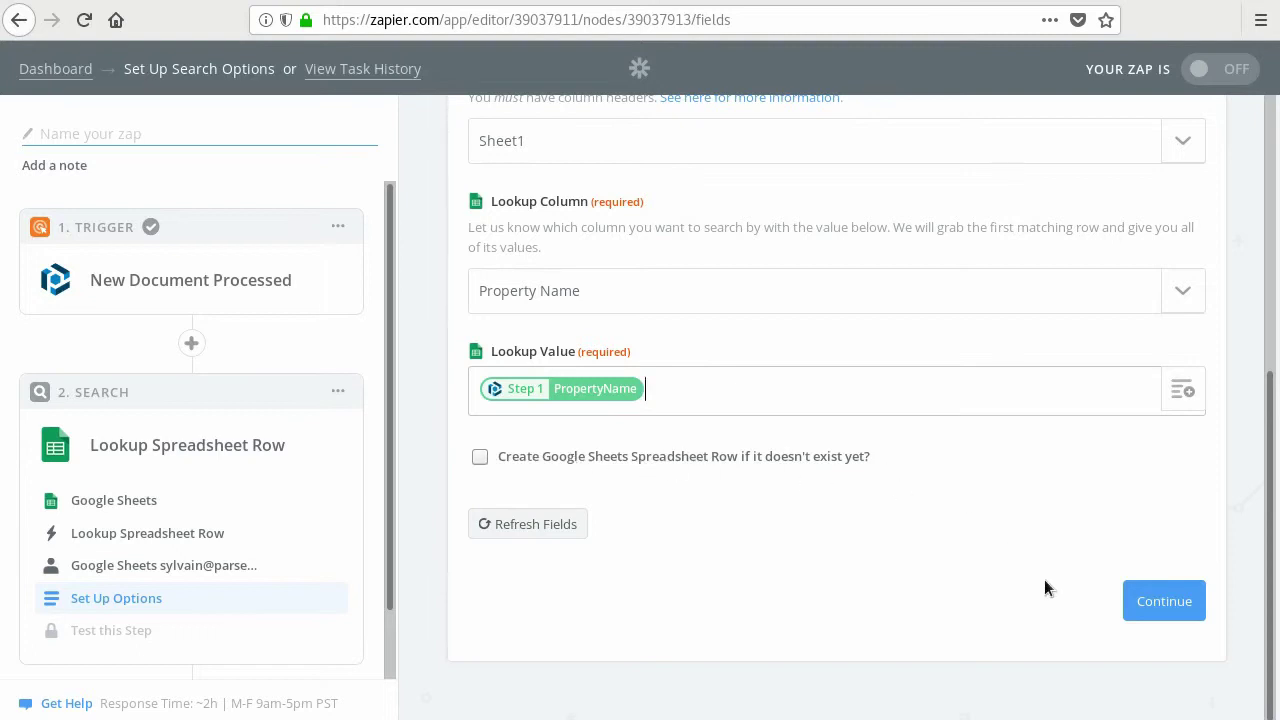
{"action": "scroll", "coordinate": [1044, 562], "scroll_direction": "up", "scroll_amount": 1}
{"action": "scroll", "coordinate": [1046, 562], "scroll_direction": "down", "scroll_amount": 1}
{"action": "left_click", "coordinate": [1156, 600]}
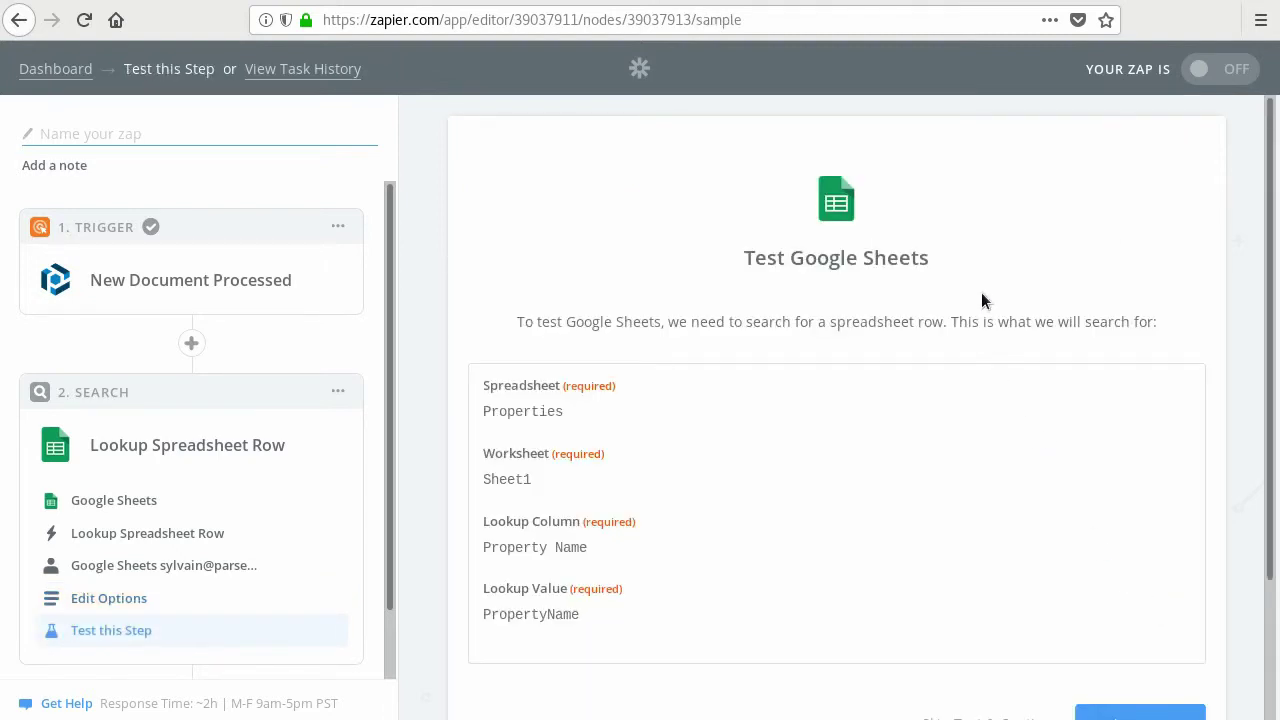
- Test the spreadsheet row lookup successfully and add a new action step
{"action": "scroll", "coordinate": [981, 292], "scroll_direction": "down", "scroll_amount": 2}
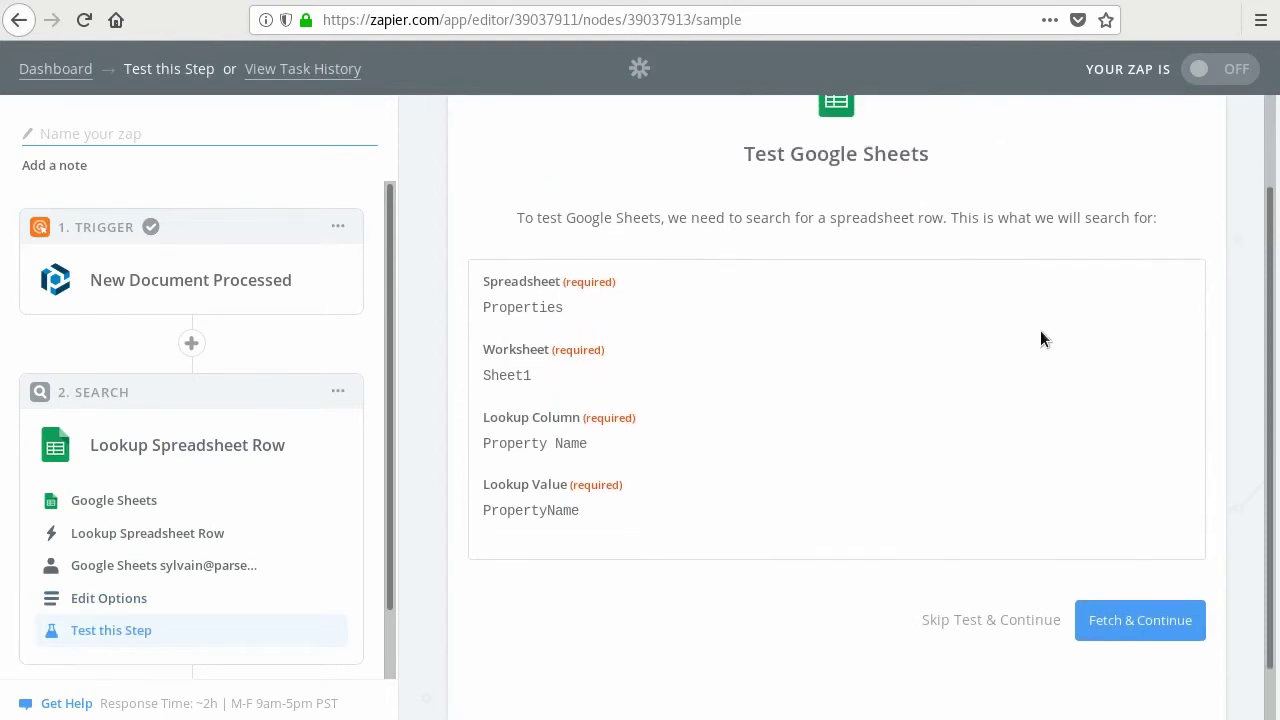
{"action": "left_click", "coordinate": [1130, 618]}
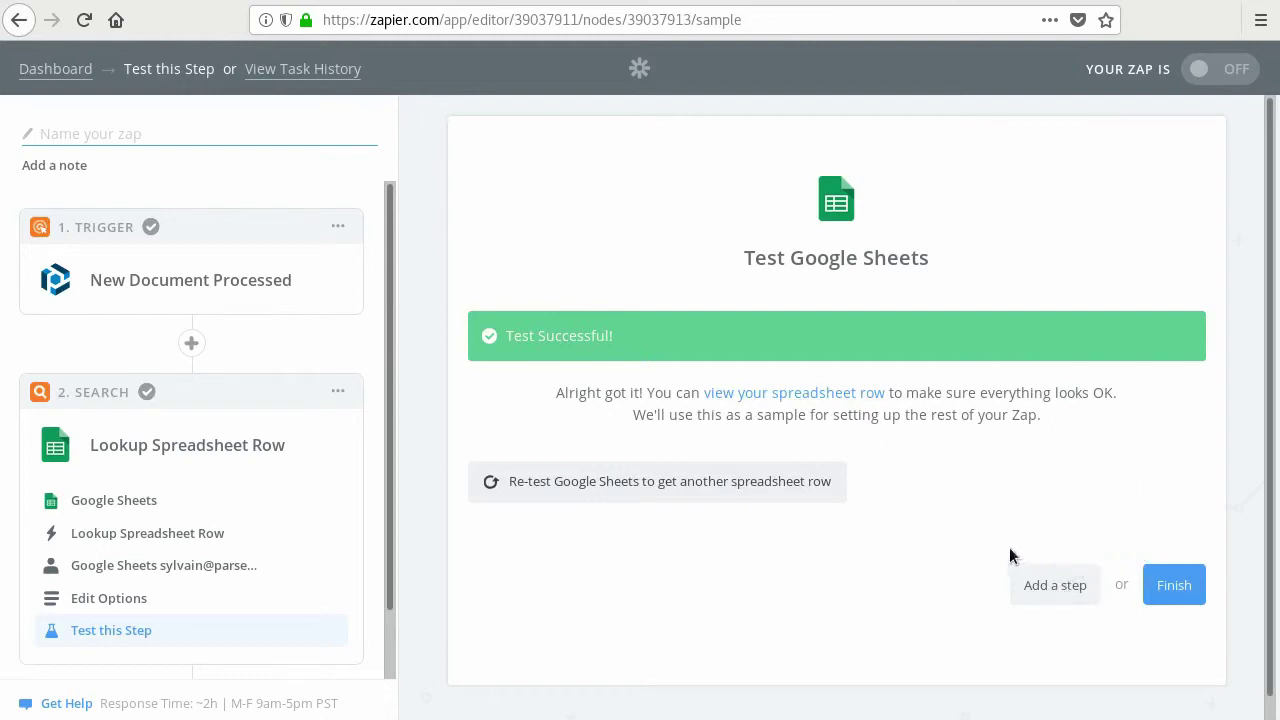
{"action": "left_click", "coordinate": [1088, 585]}
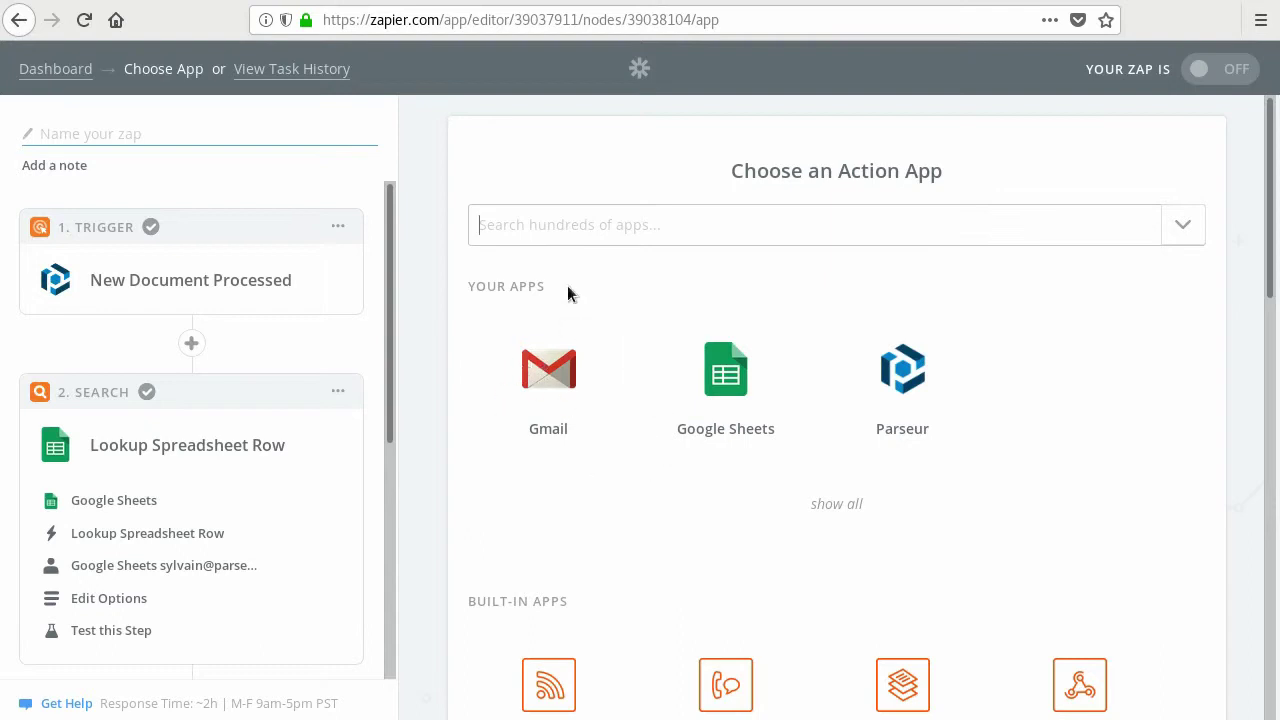
- Add a Gmail 'Send Email' action and test the connected Gmail account
{"action": "left_click", "coordinate": [558, 228]}
{"action": "type", "text": "gmail"}
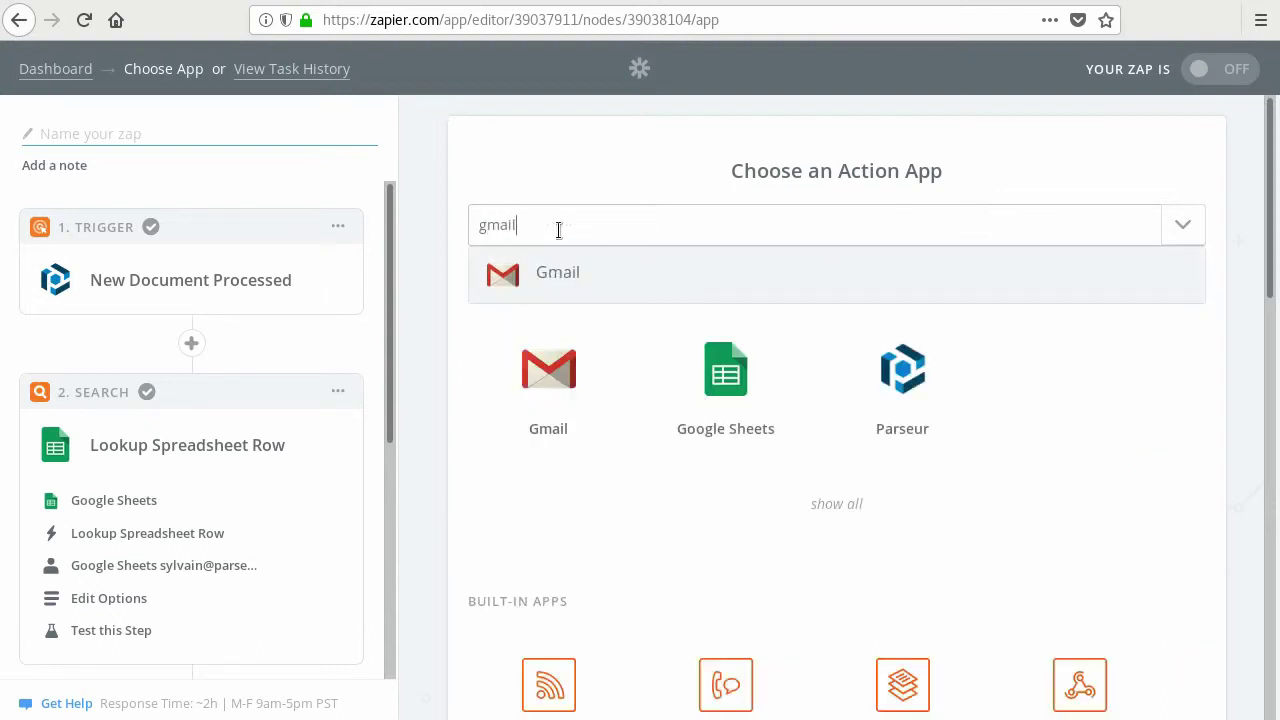
{"action": "left_click", "coordinate": [562, 274]}
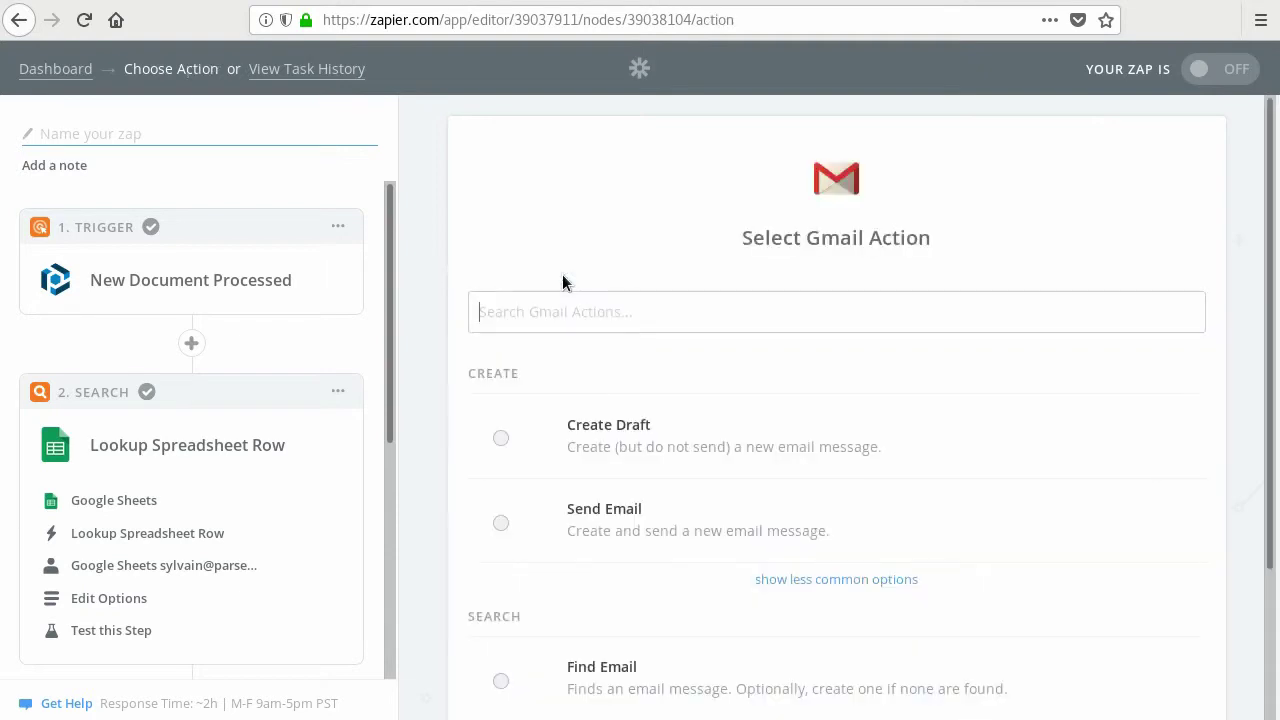
{"action": "left_click", "coordinate": [599, 535]}
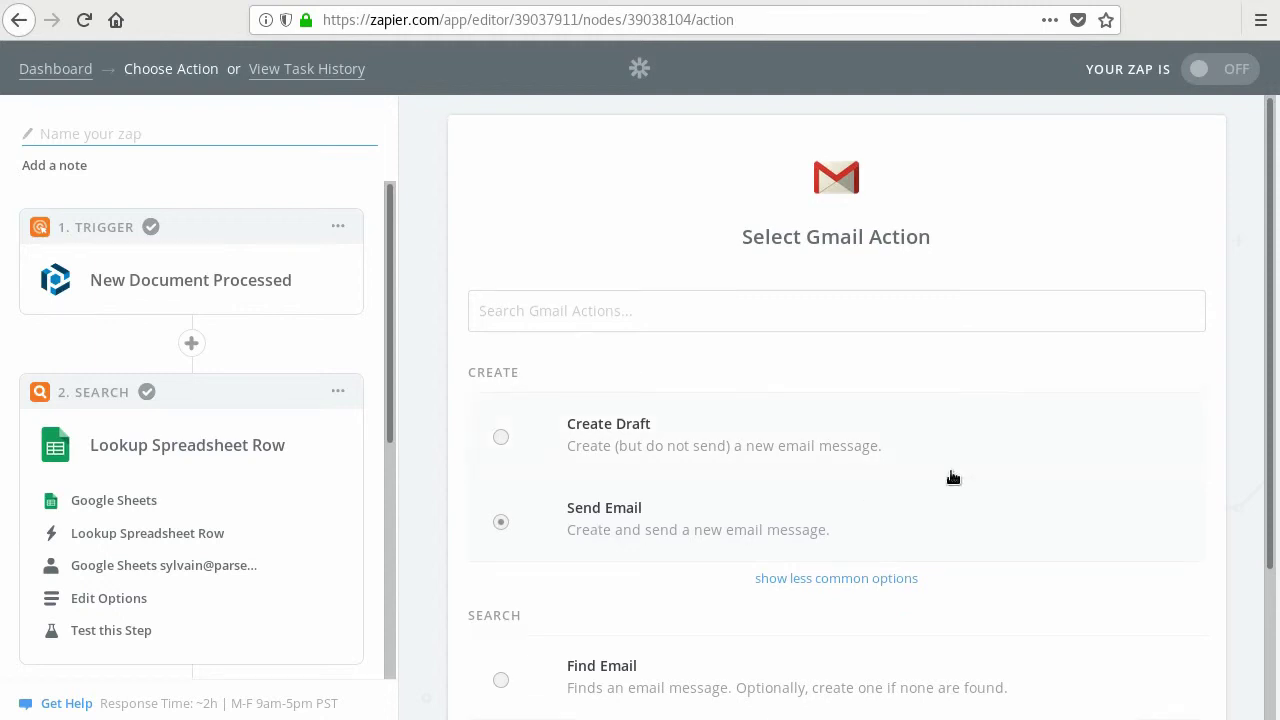
{"action": "left_click", "coordinate": [1138, 605]}
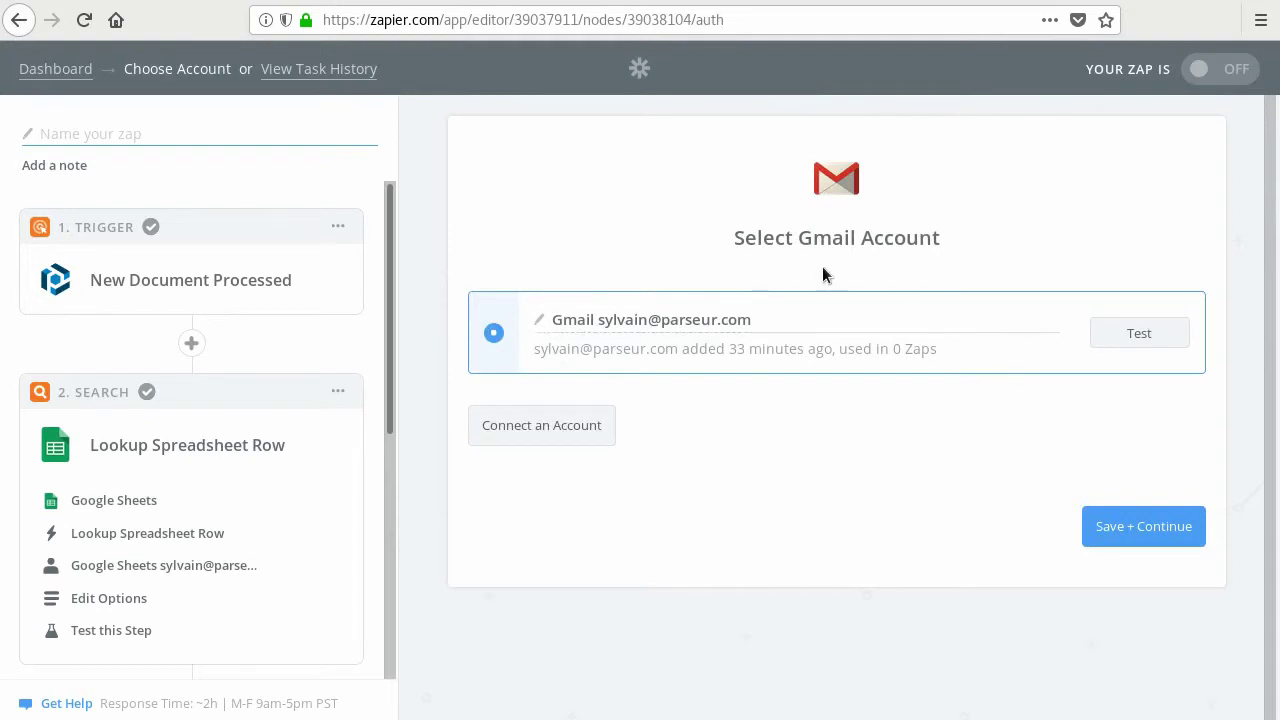
{"action": "left_click", "coordinate": [1135, 335]}
- Address the email To the Owner email from the Google Sheets lookup step
{"action": "left_click", "coordinate": [1130, 515]}
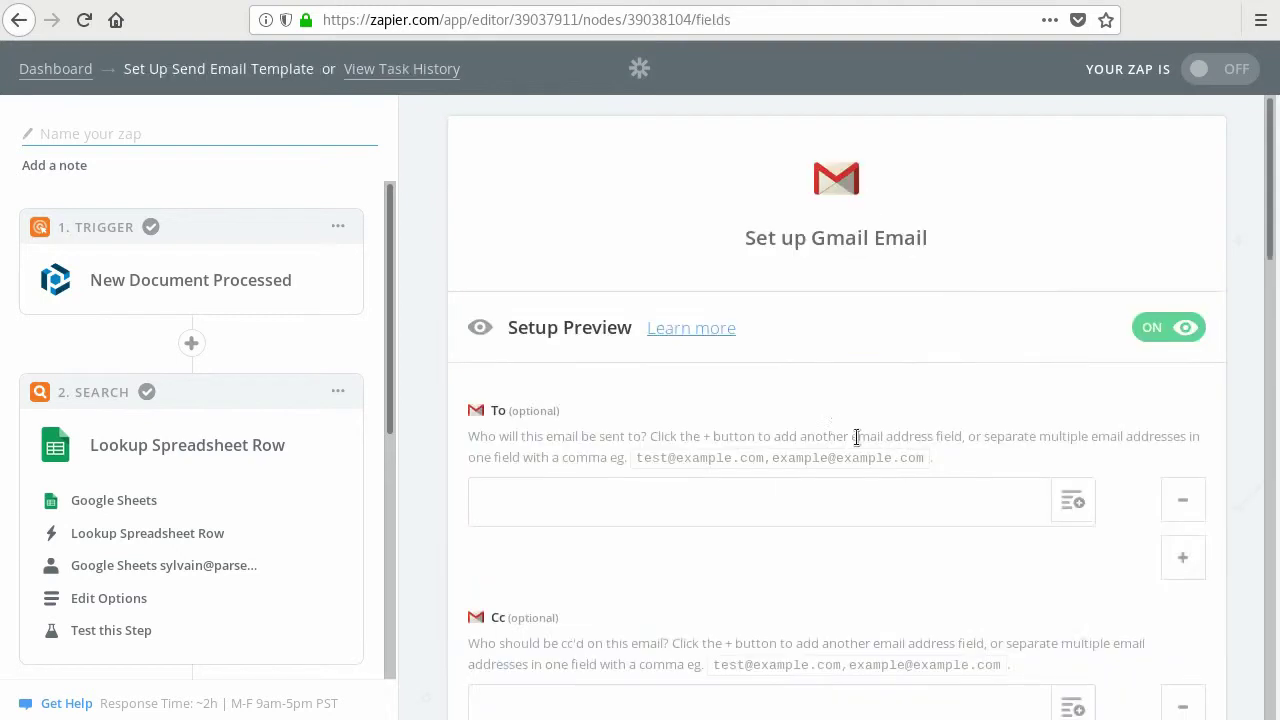
{"action": "scroll", "coordinate": [771, 368], "scroll_direction": "down", "scroll_amount": 3}
{"action": "scroll", "coordinate": [771, 368], "scroll_direction": "up", "scroll_amount": 4}
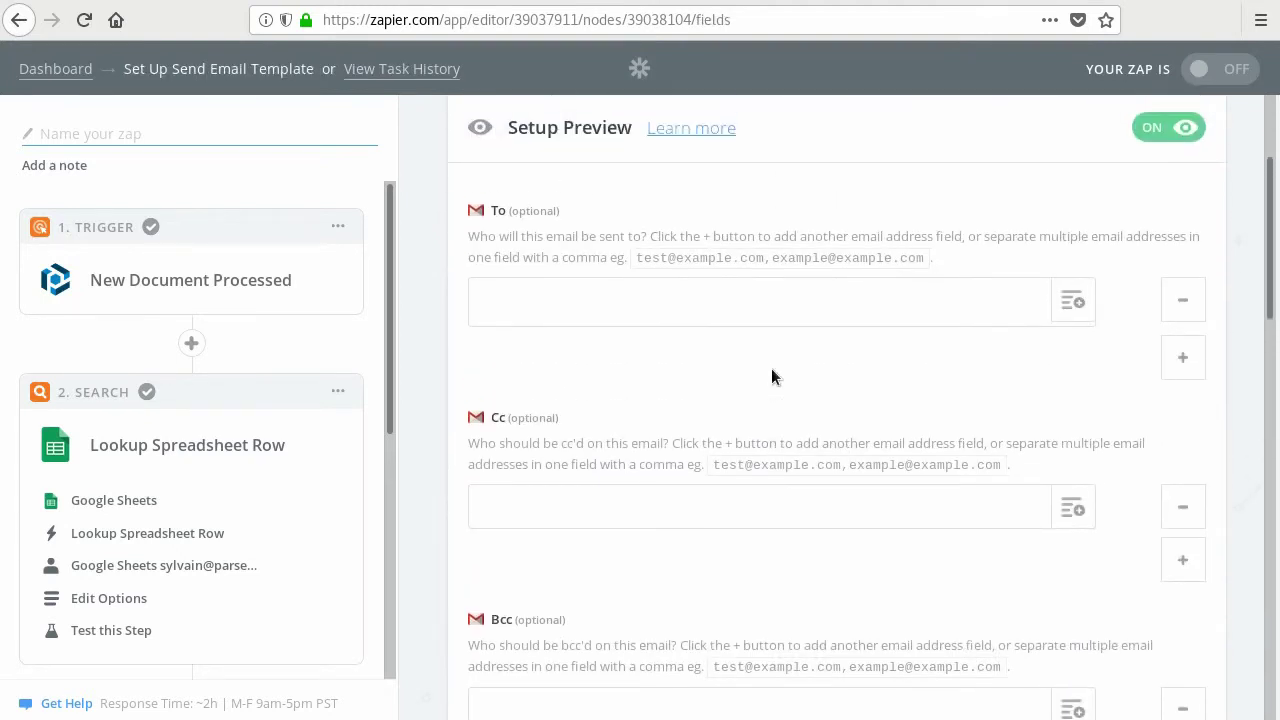
{"action": "scroll", "coordinate": [771, 368], "scroll_direction": "up", "scroll_amount": 2}
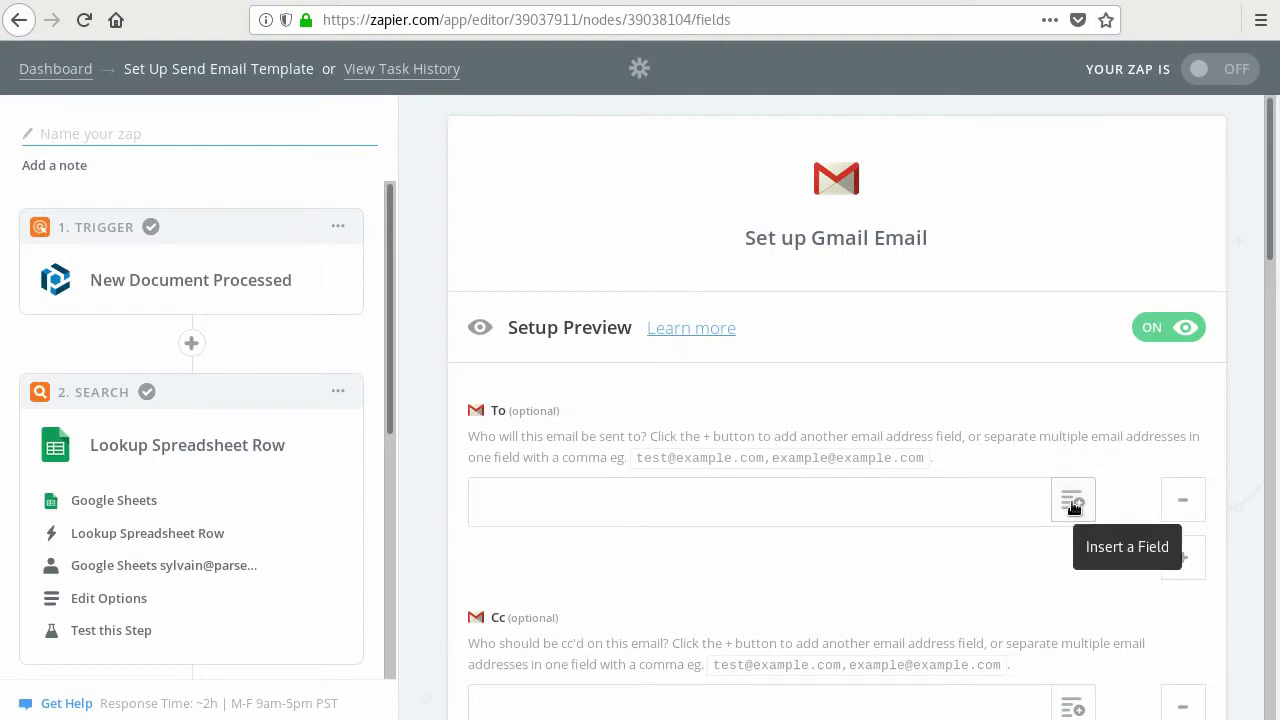
{"action": "left_click", "coordinate": [1073, 503]}
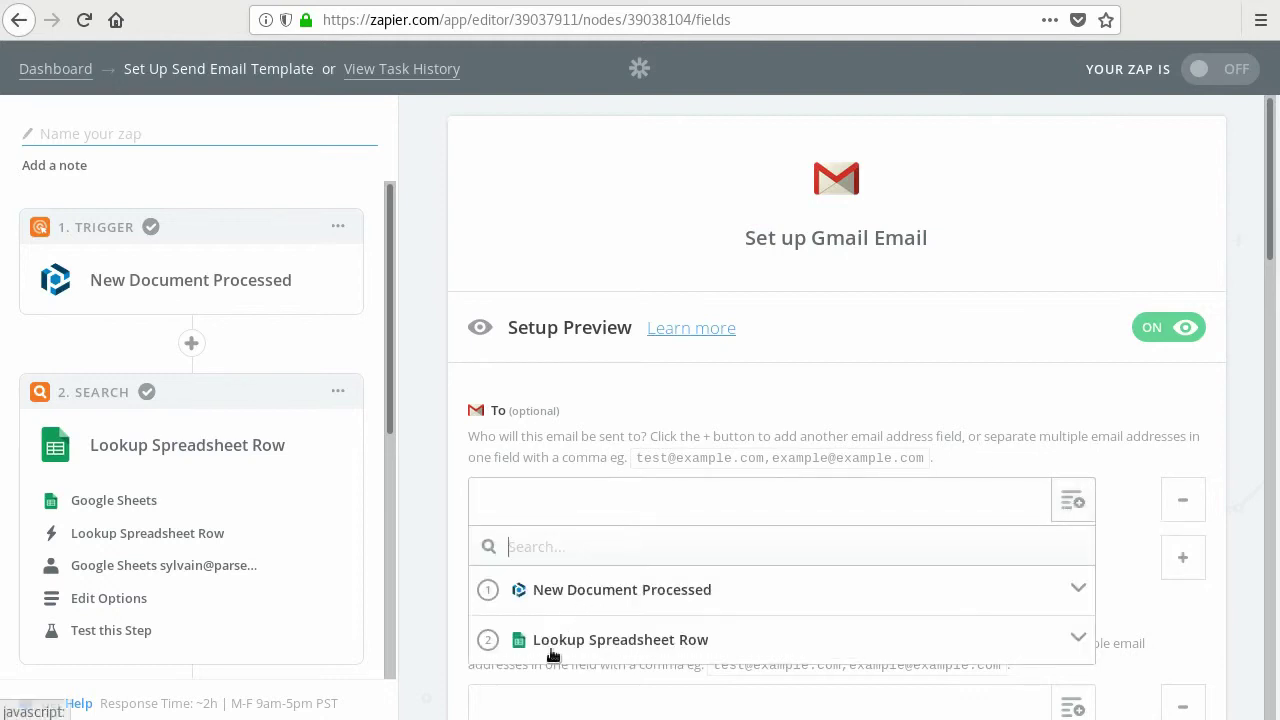
{"action": "left_click", "coordinate": [627, 648]}
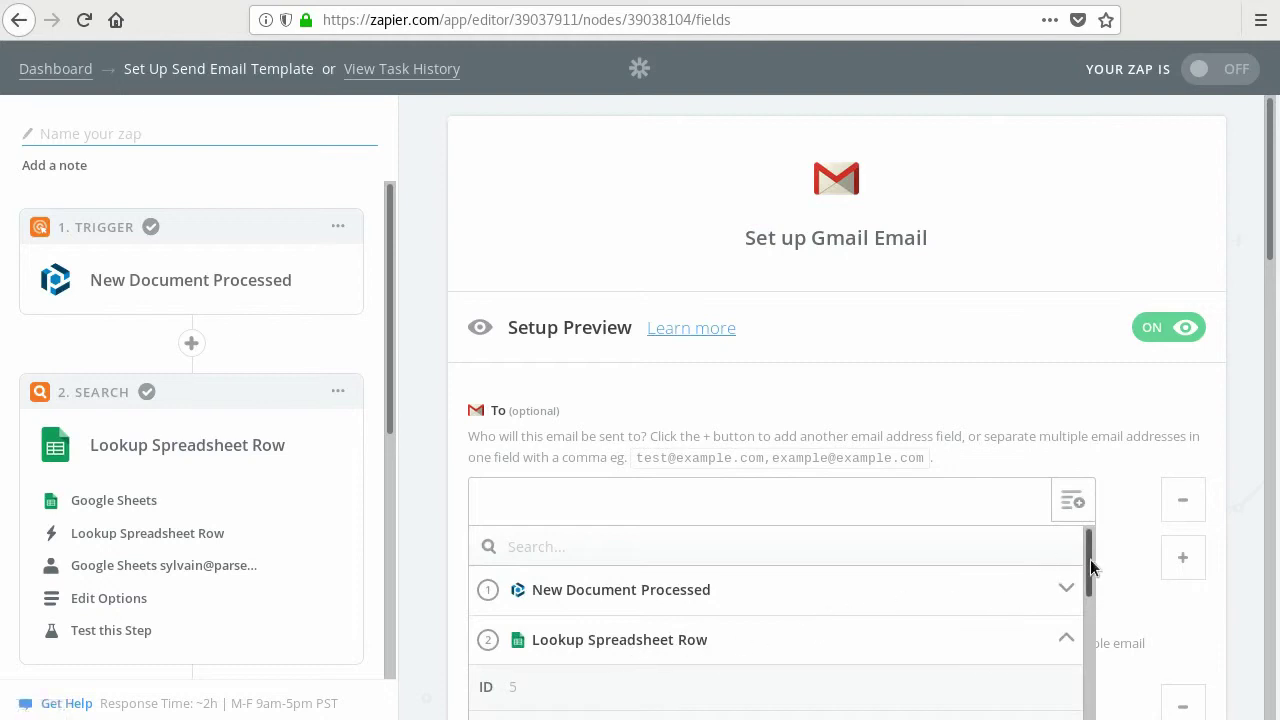
{"action": "left_click_drag", "start_coordinate": [1094, 557], "coordinate": [1088, 641]}
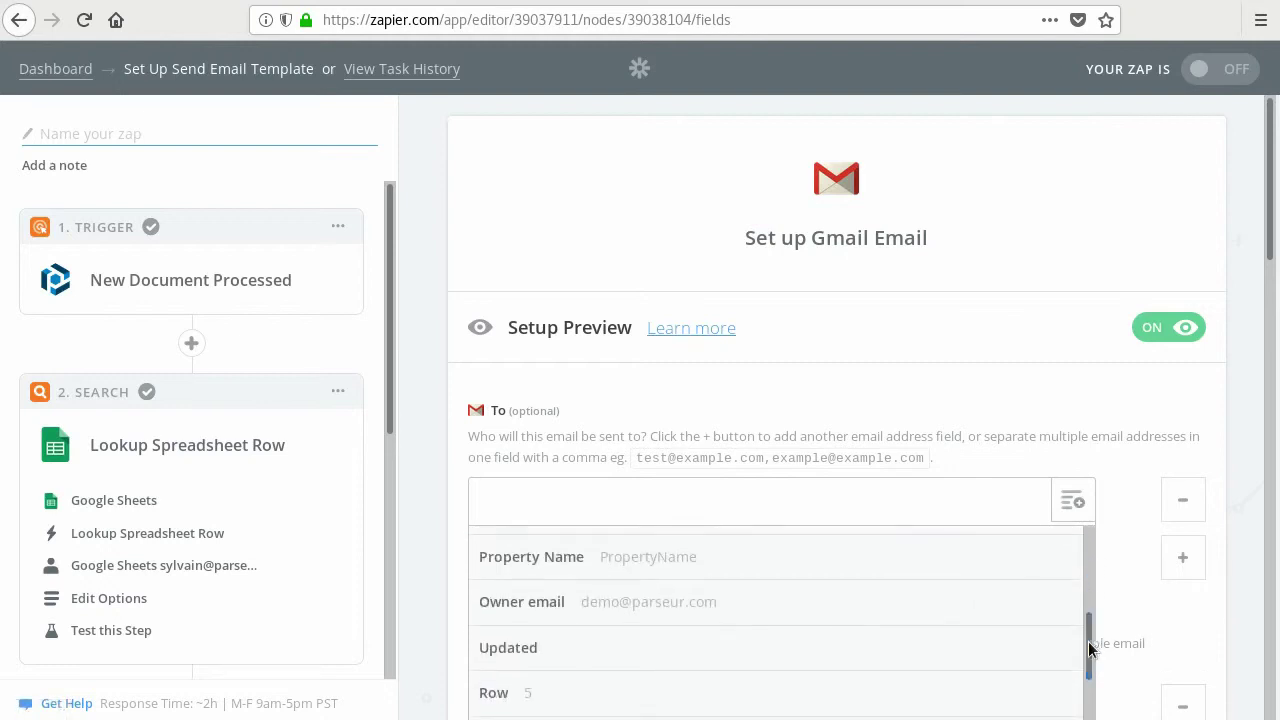
{"action": "left_click", "coordinate": [588, 611]}
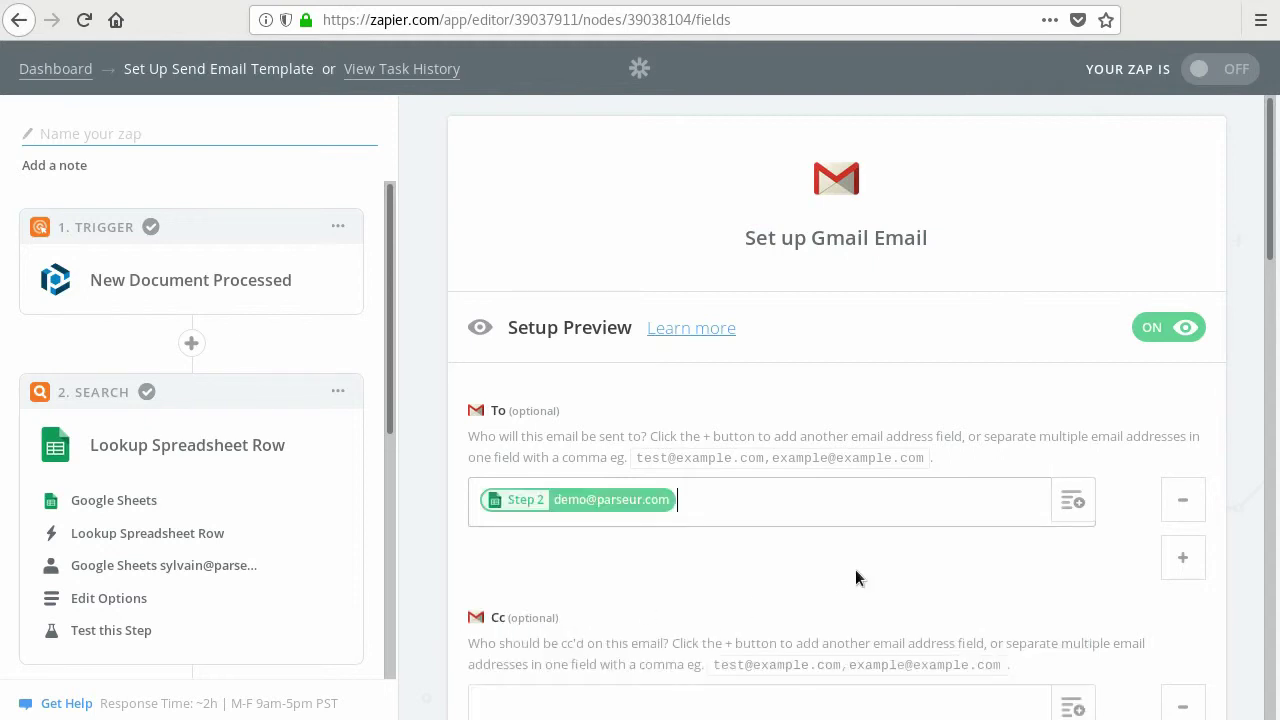
- Set the From field to the connected Gmail address
{"action": "scroll", "coordinate": [877, 577], "scroll_direction": "down", "scroll_amount": 1}
{"action": "scroll", "coordinate": [877, 577], "scroll_direction": "down", "scroll_amount": 3}
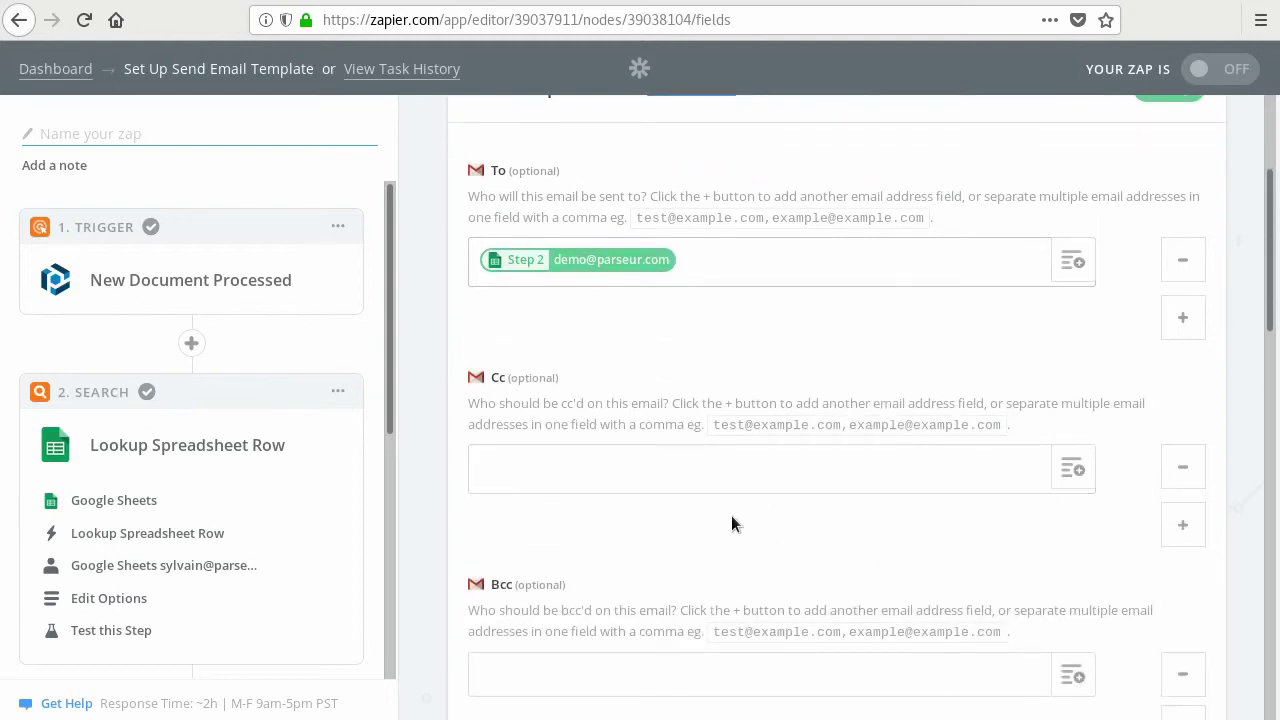
{"action": "scroll", "coordinate": [705, 553], "scroll_direction": "down", "scroll_amount": 3}
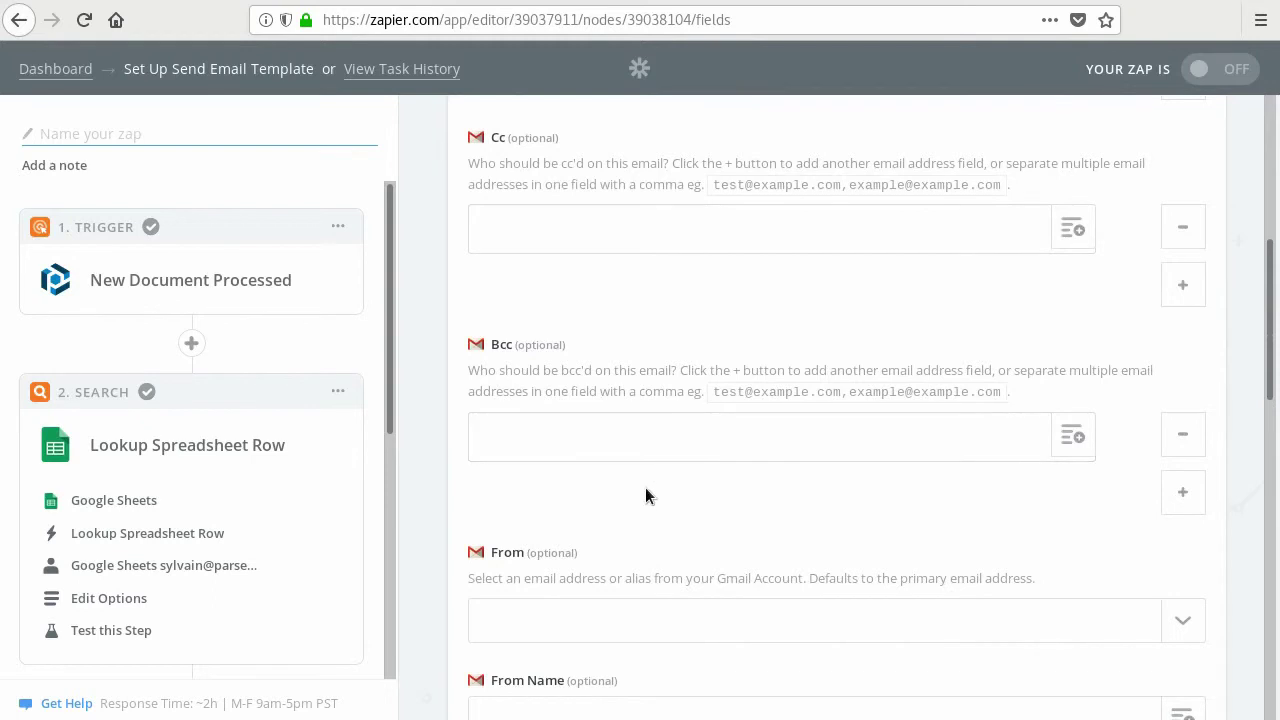
{"action": "scroll", "coordinate": [645, 488], "scroll_direction": "down", "scroll_amount": 3}
{"action": "scroll", "coordinate": [645, 487], "scroll_direction": "down", "scroll_amount": 2}
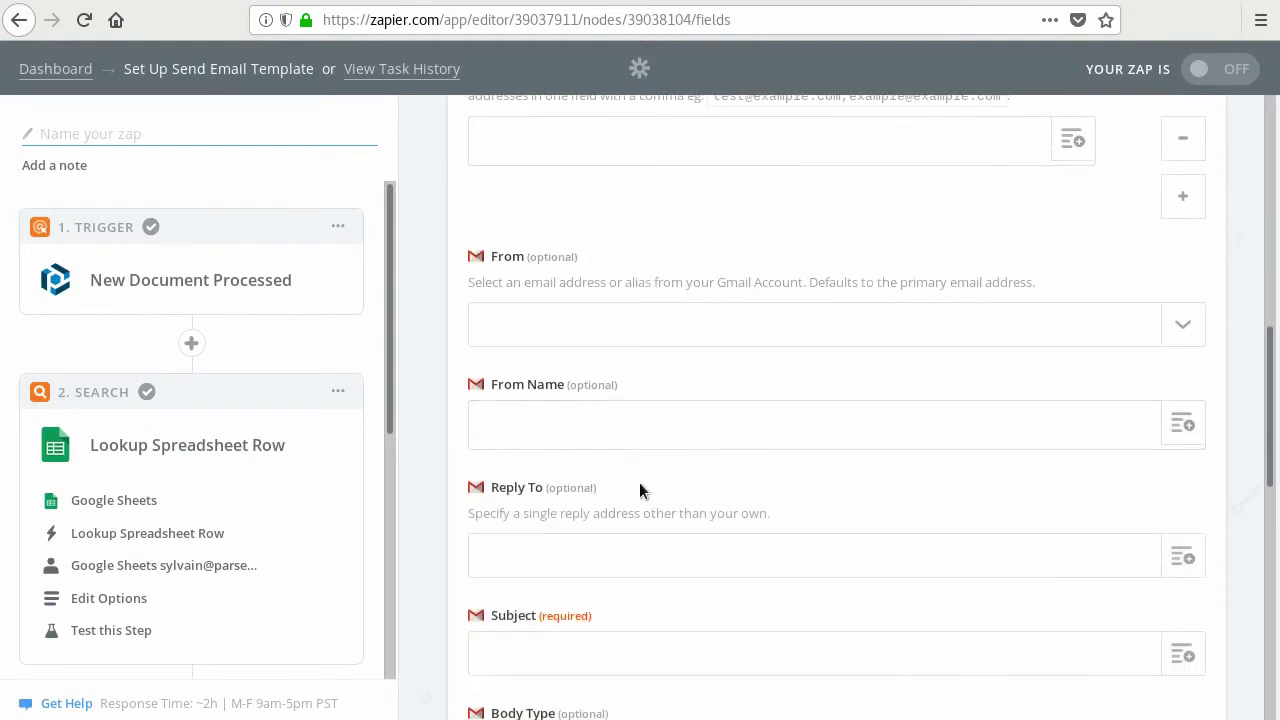
{"action": "left_click", "coordinate": [585, 322]}
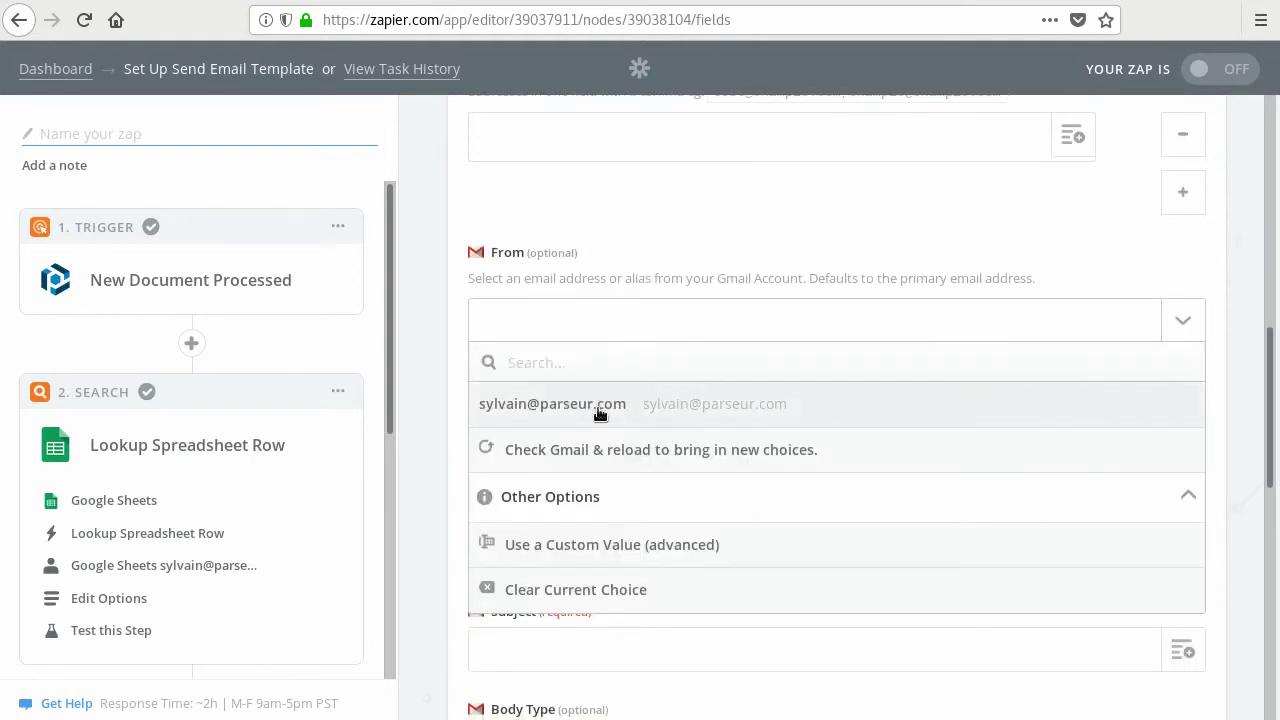
{"action": "left_click", "coordinate": [598, 406]}
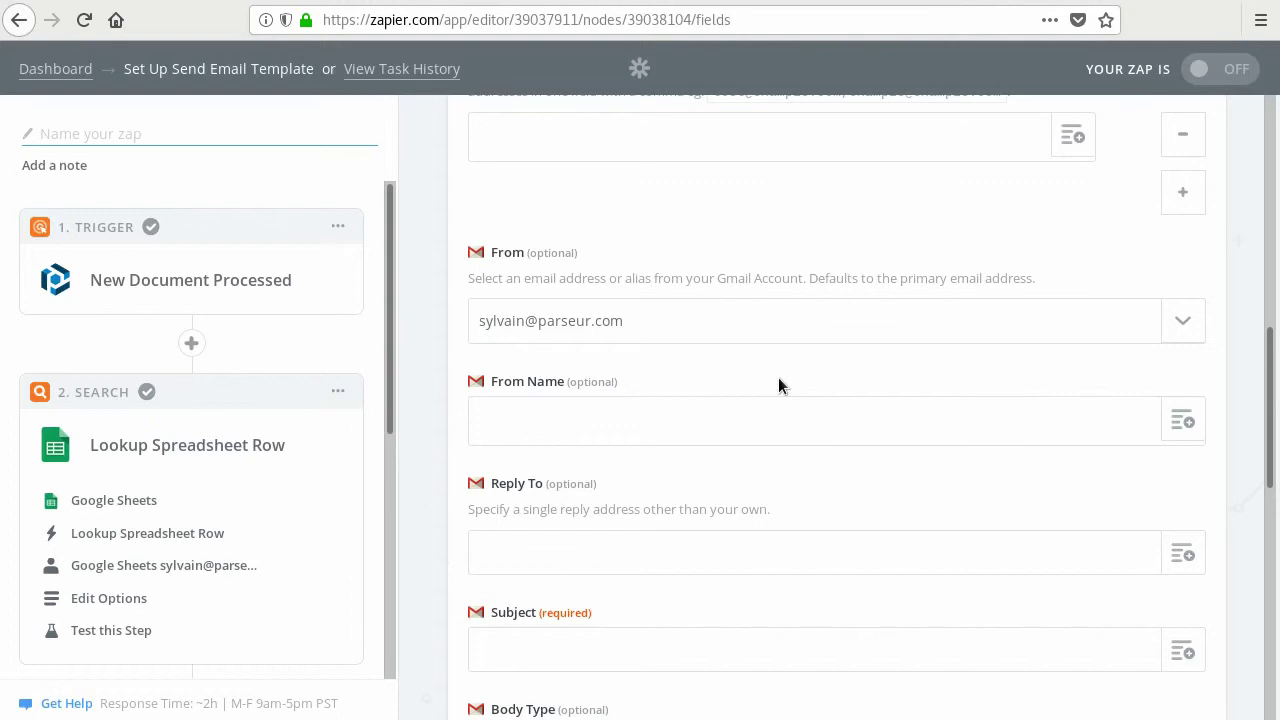
- Write the subject 'Your property [PropertyName] has a new booking' with Parseur's PropertyName field
{"action": "scroll", "coordinate": [779, 380], "scroll_direction": "down", "scroll_amount": 4}
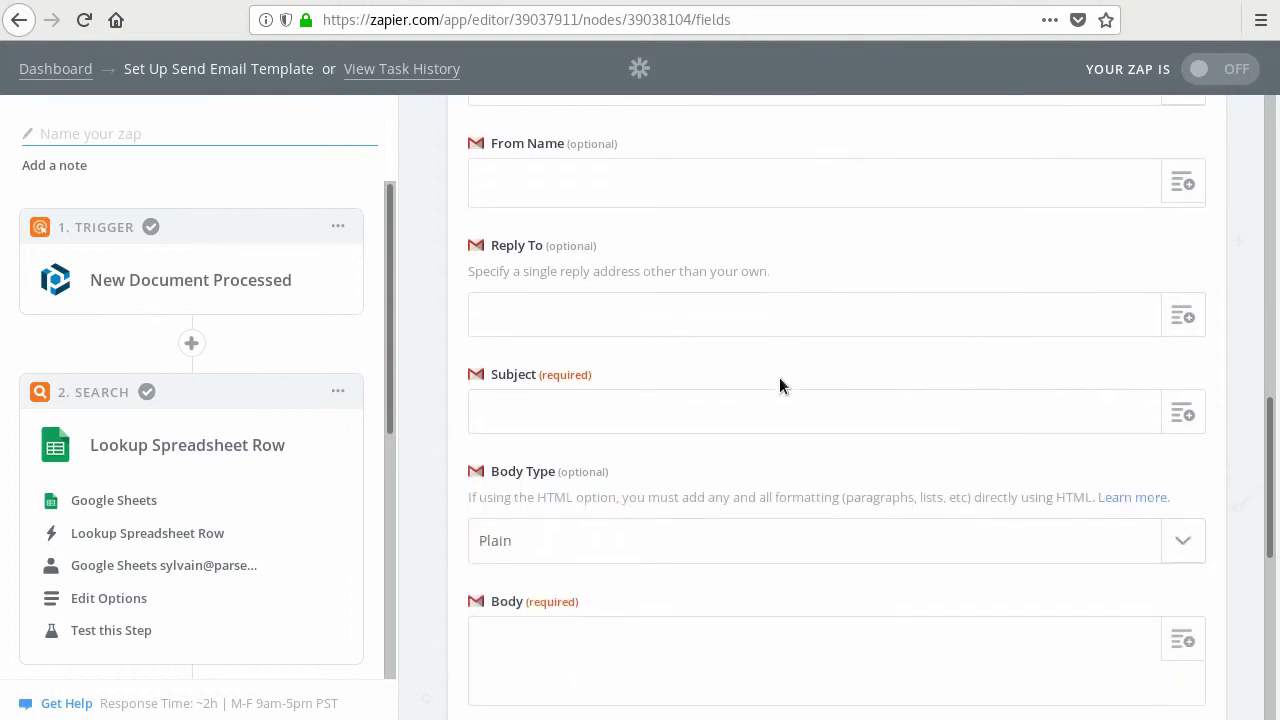
{"action": "scroll", "coordinate": [779, 377], "scroll_direction": "down", "scroll_amount": 4}
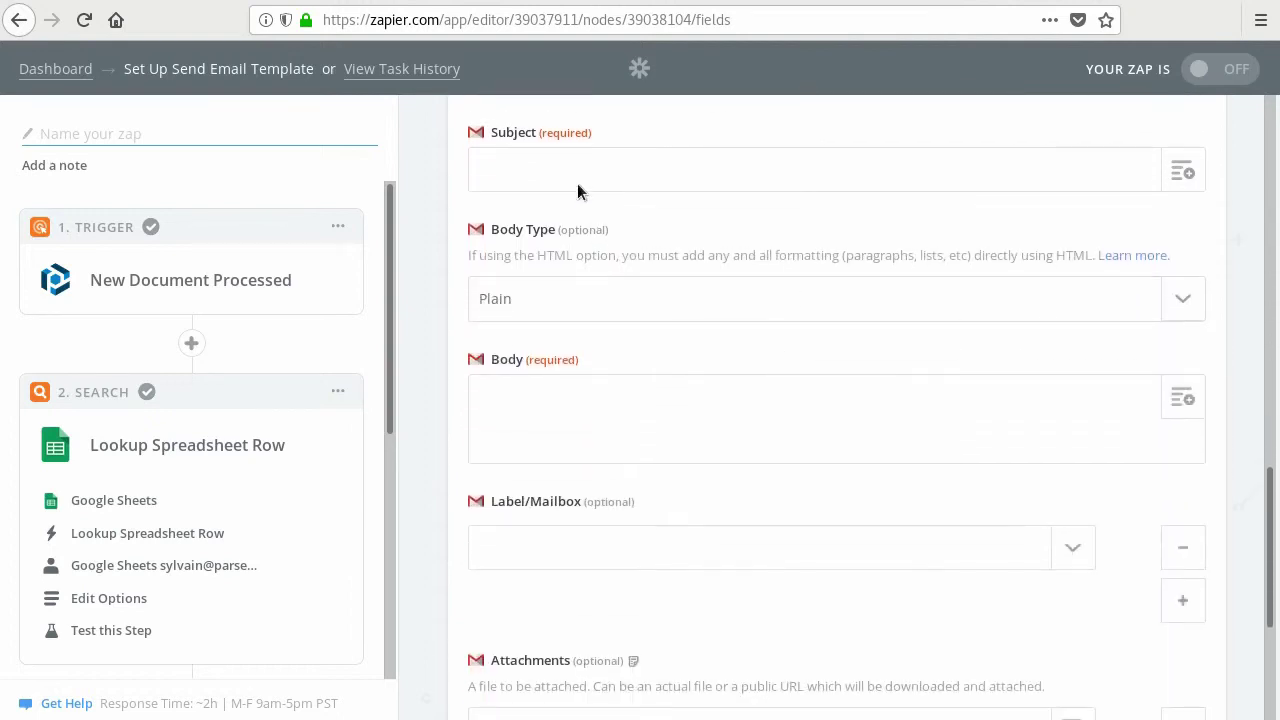
{"action": "left_click", "coordinate": [573, 177]}
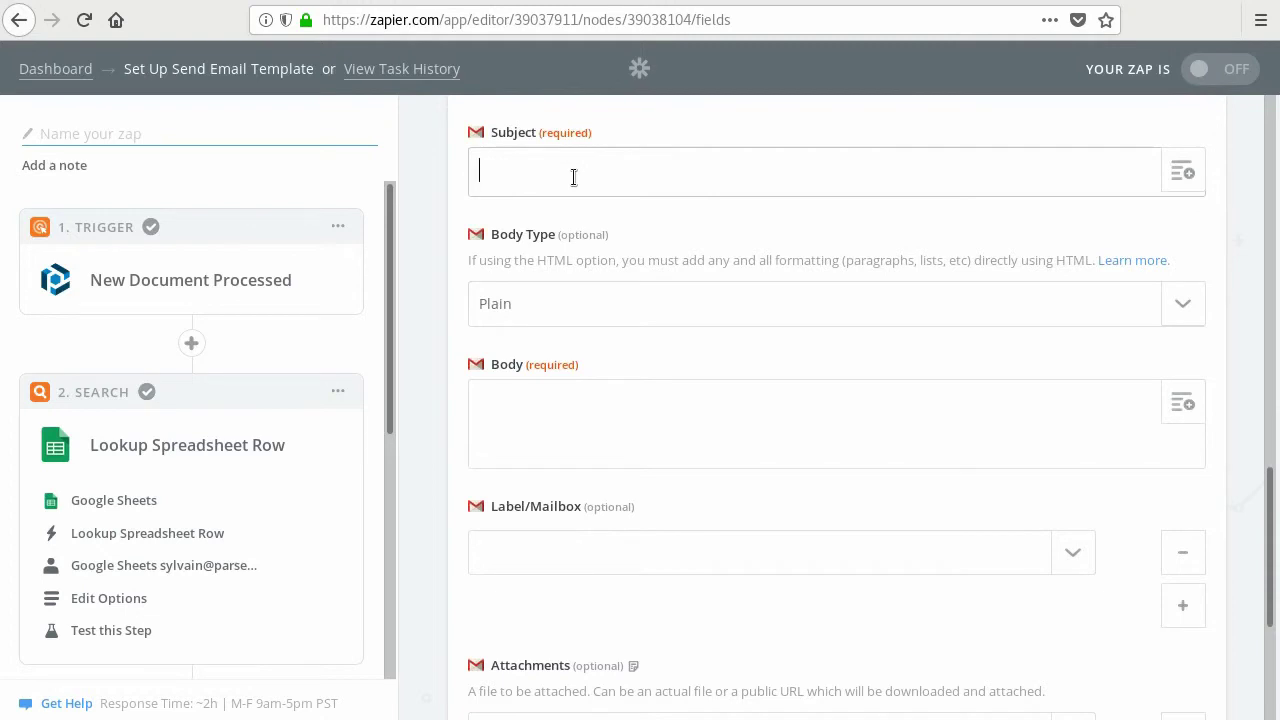
{"action": "type", "text": "Your property"}
{"action": "left_click", "coordinate": [1178, 171]}
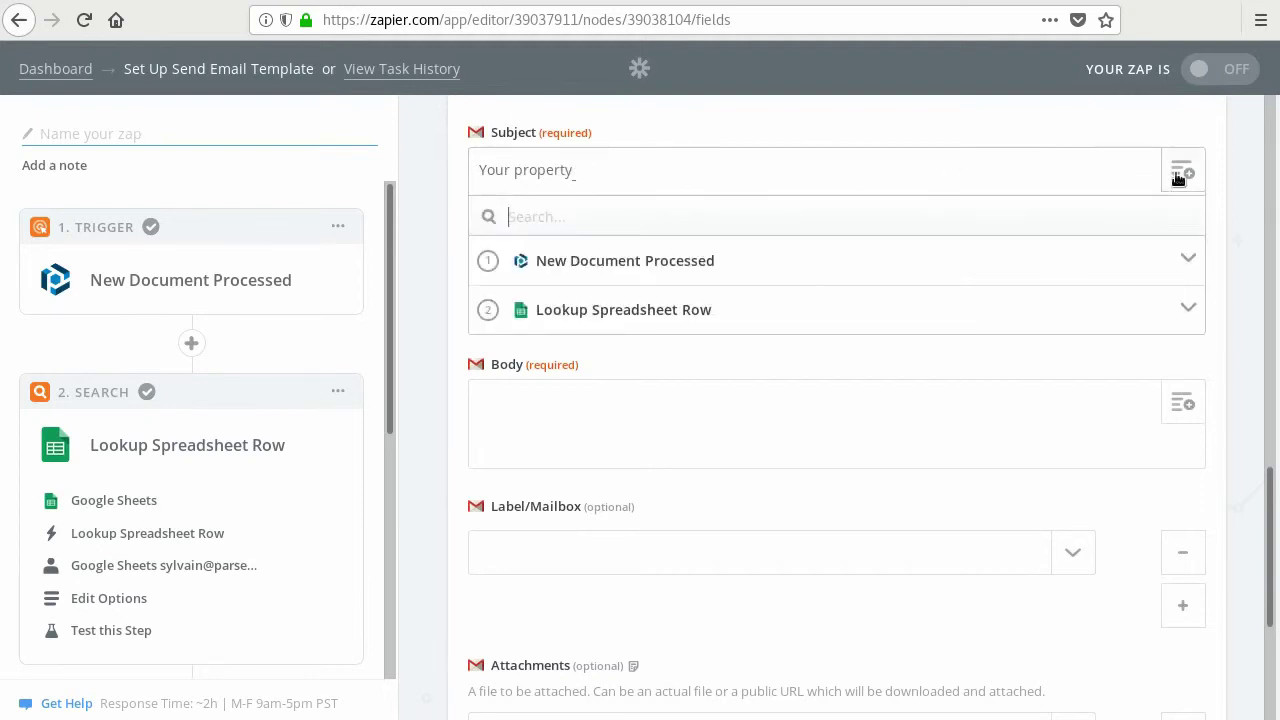
{"action": "left_click", "coordinate": [584, 262]}
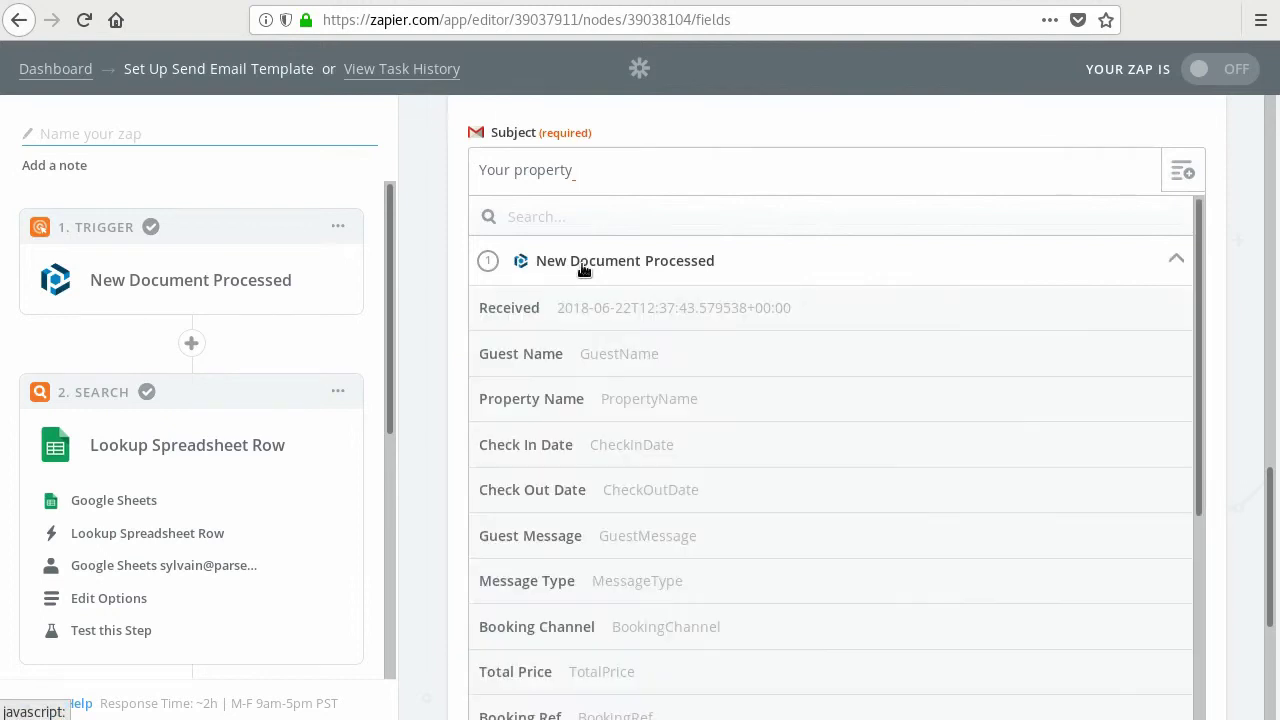
{"action": "left_click", "coordinate": [557, 396]}
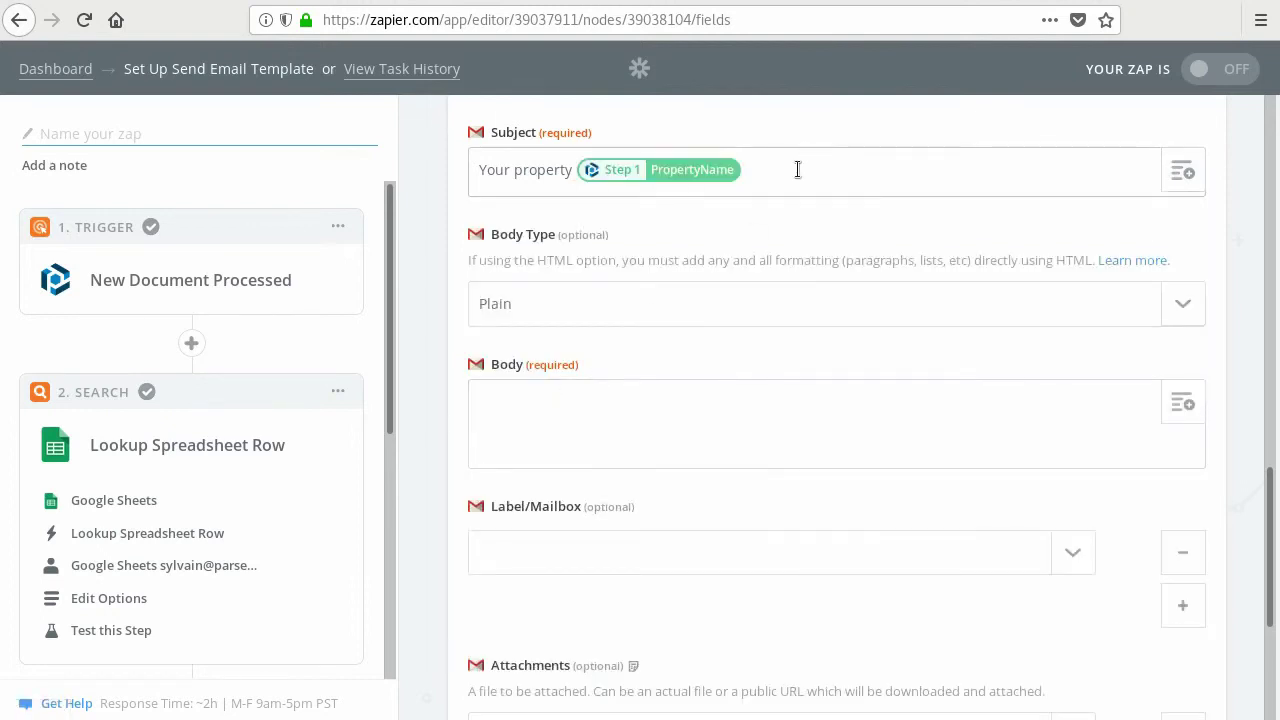
{"action": "type", "text": "has a new booking"}
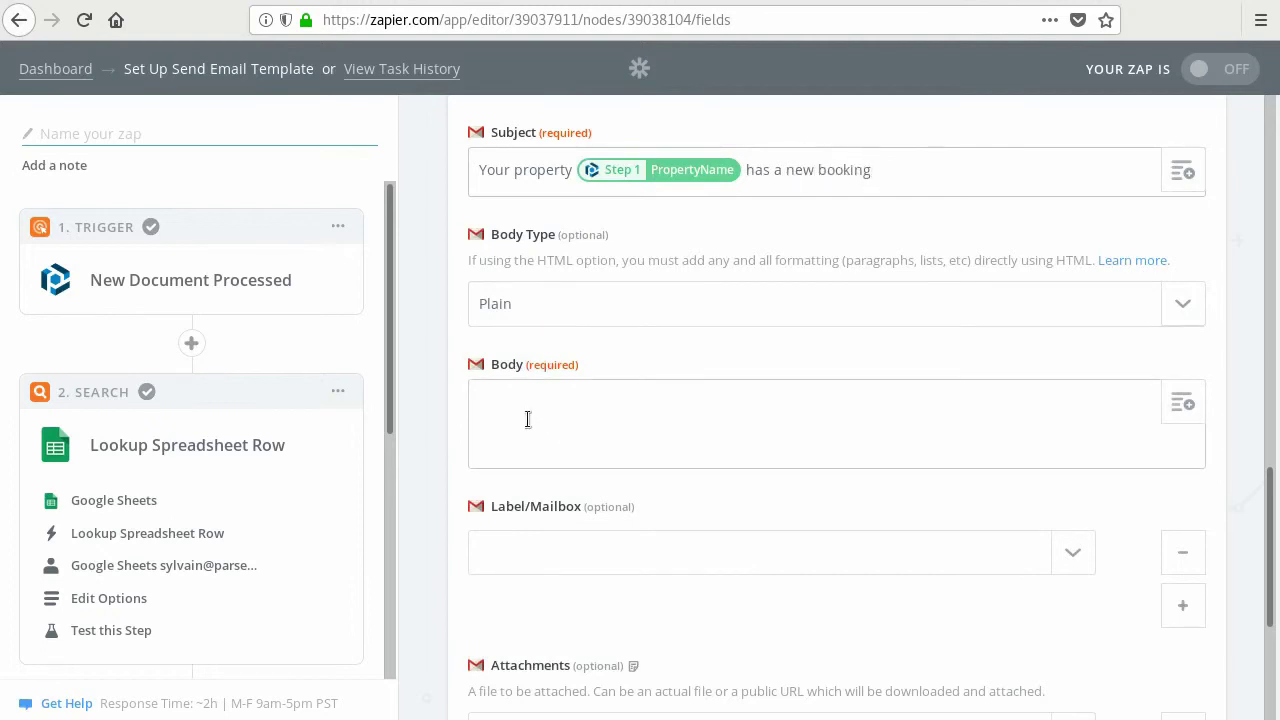
- Set Body Type to Html and start the body with 'Guest [GuestName]'
{"action": "left_click", "coordinate": [1183, 305]}
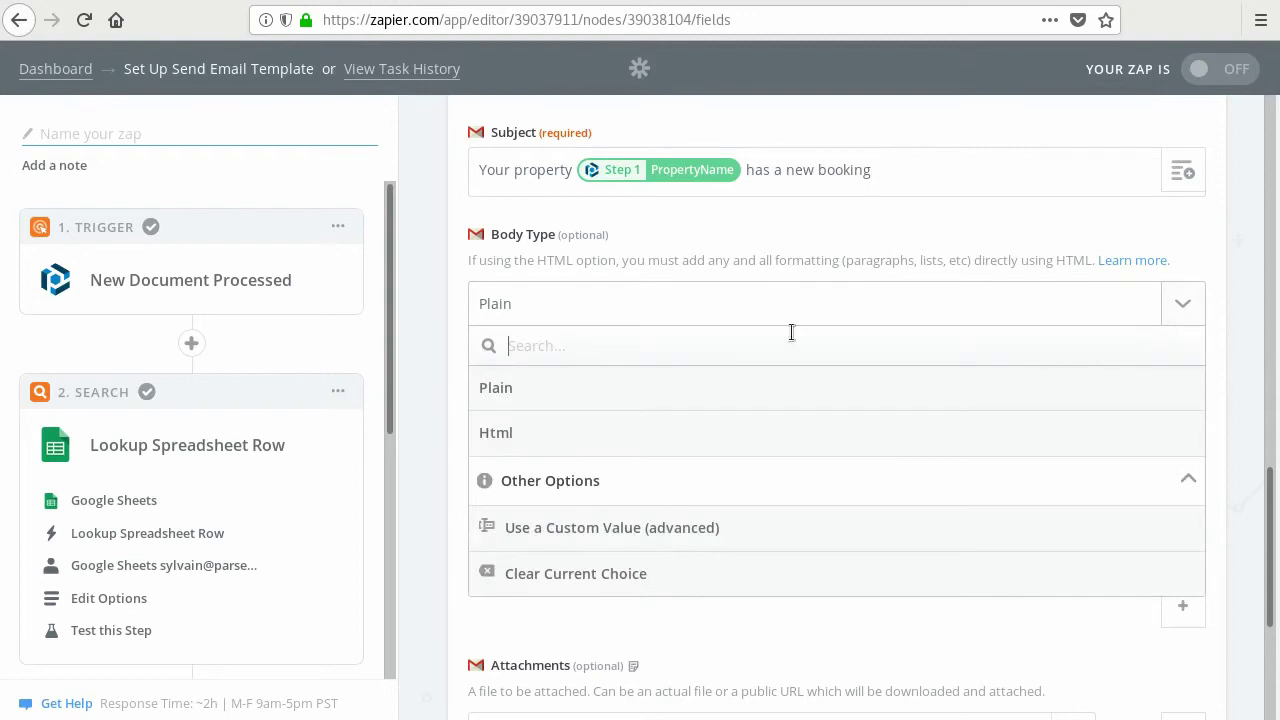
{"action": "left_click", "coordinate": [559, 435]}
{"action": "left_click", "coordinate": [588, 405]}
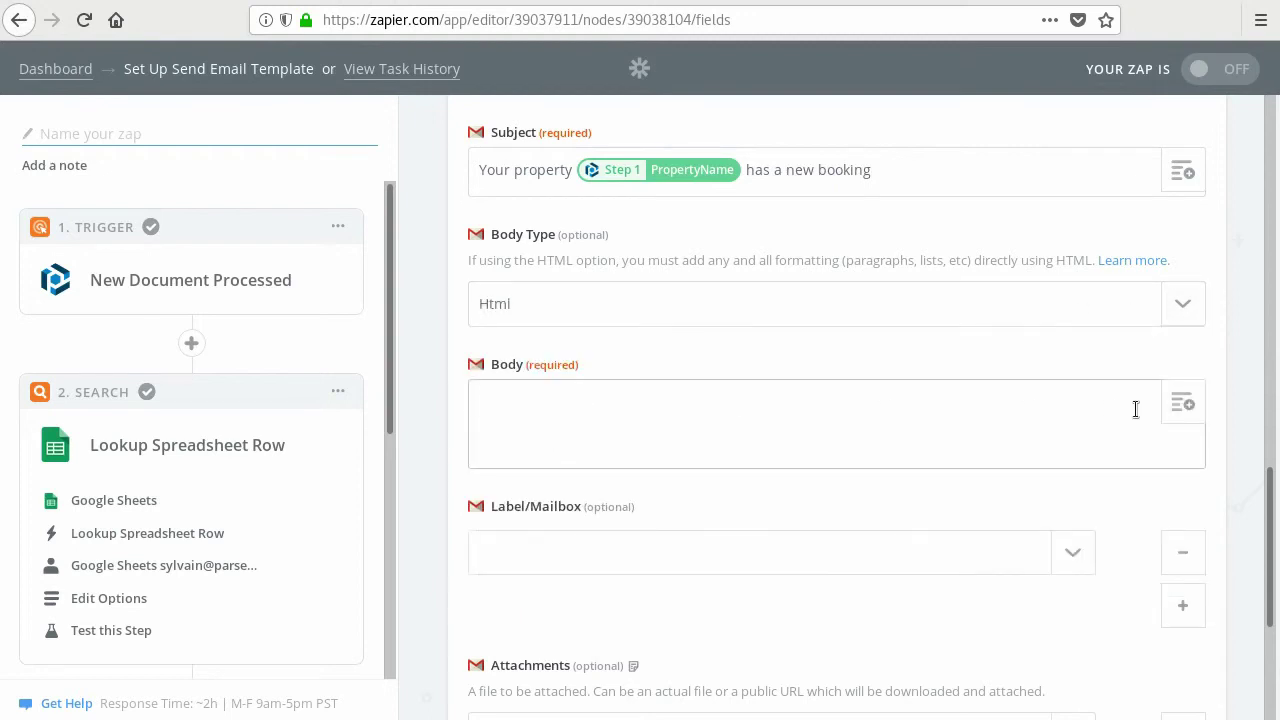
{"action": "left_click", "coordinate": [852, 409]}
{"action": "type", "text": "Guest"}
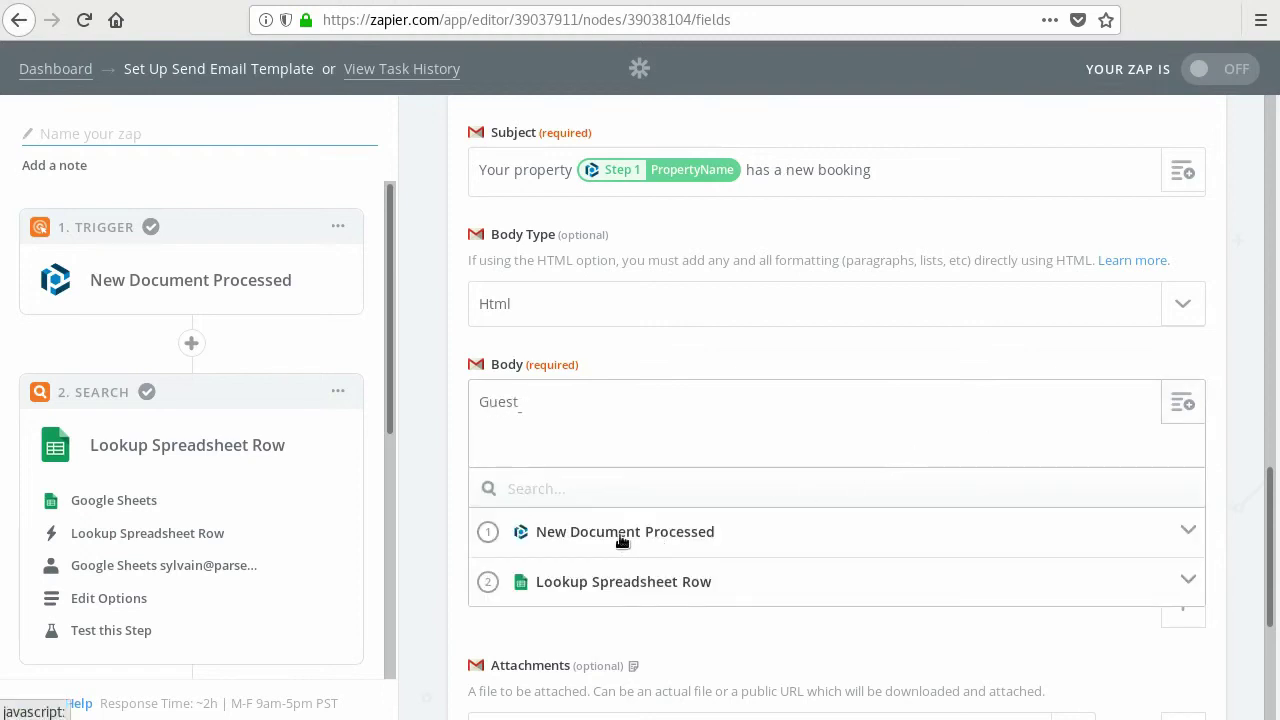
{"action": "left_click", "coordinate": [622, 533]}
{"action": "scroll", "coordinate": [780, 505], "scroll_direction": "down", "scroll_amount": 3}
{"action": "scroll", "coordinate": [787, 505], "scroll_direction": "up", "scroll_amount": 3}
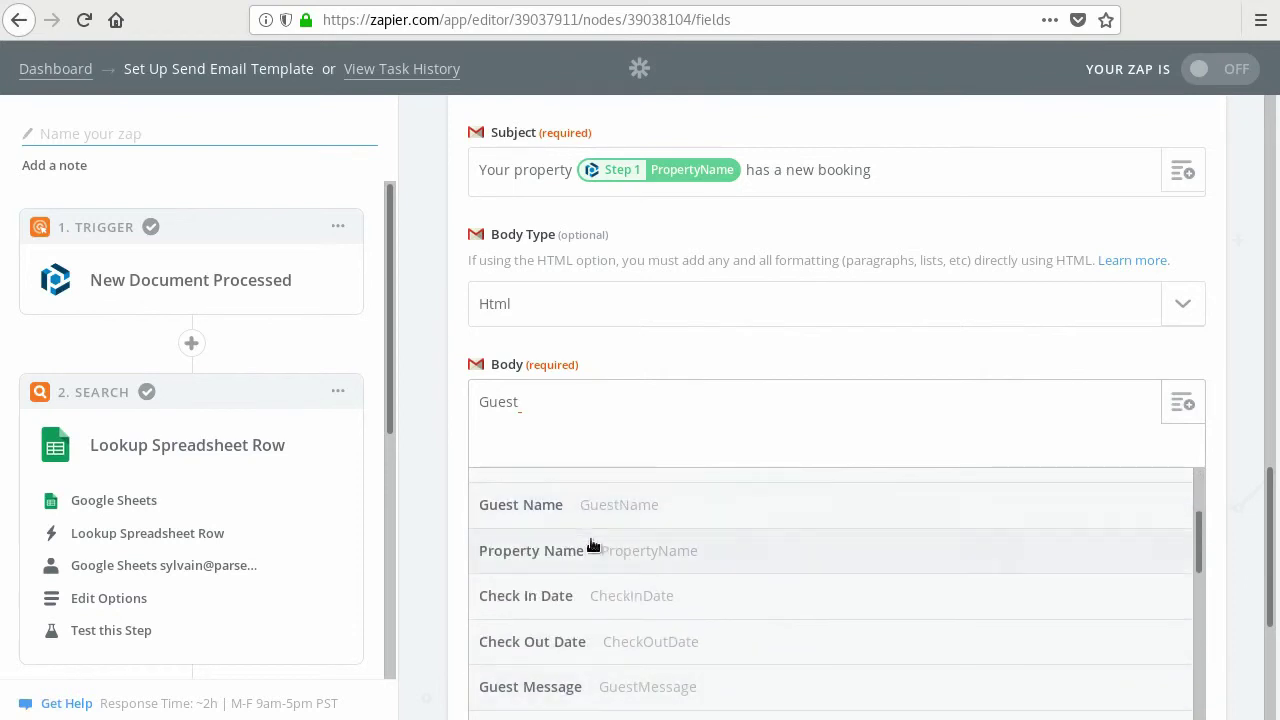
{"action": "left_click", "coordinate": [535, 503]}
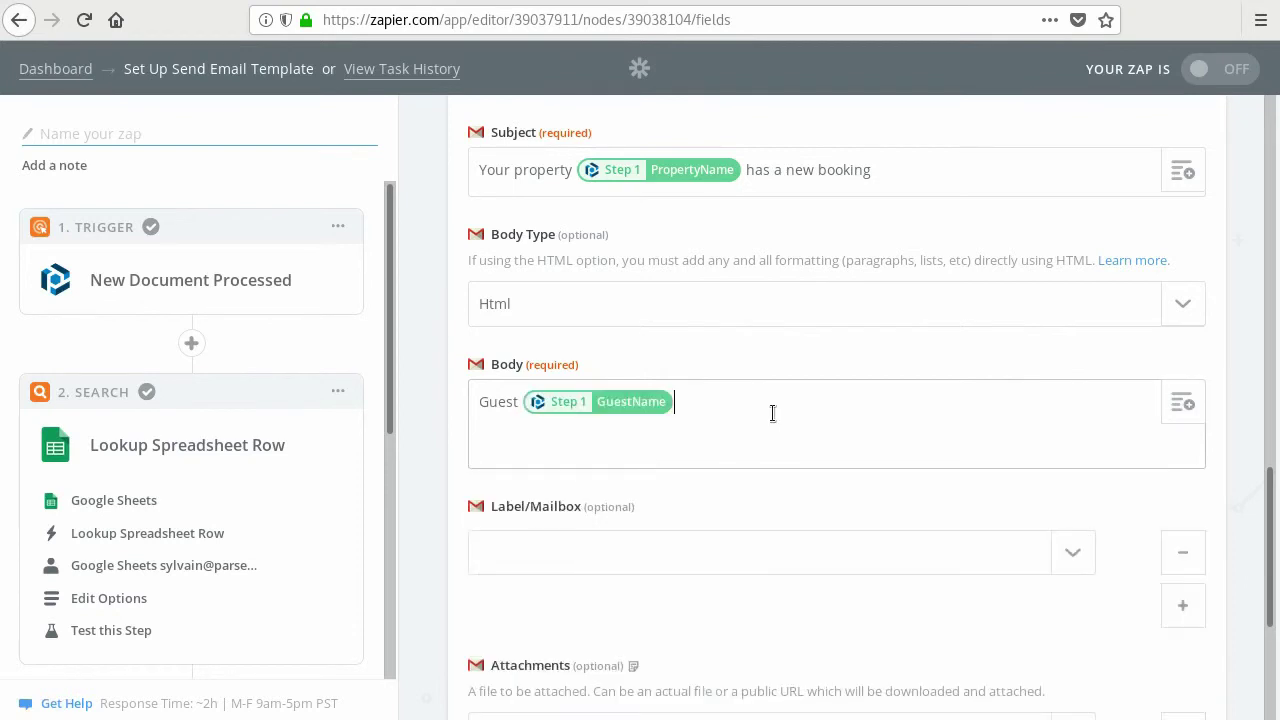
- Continue with 'has booked your property [PropertyName].' and begin a new line 'The booking is from'
{"action": "type", "text": "has booked your propery"}
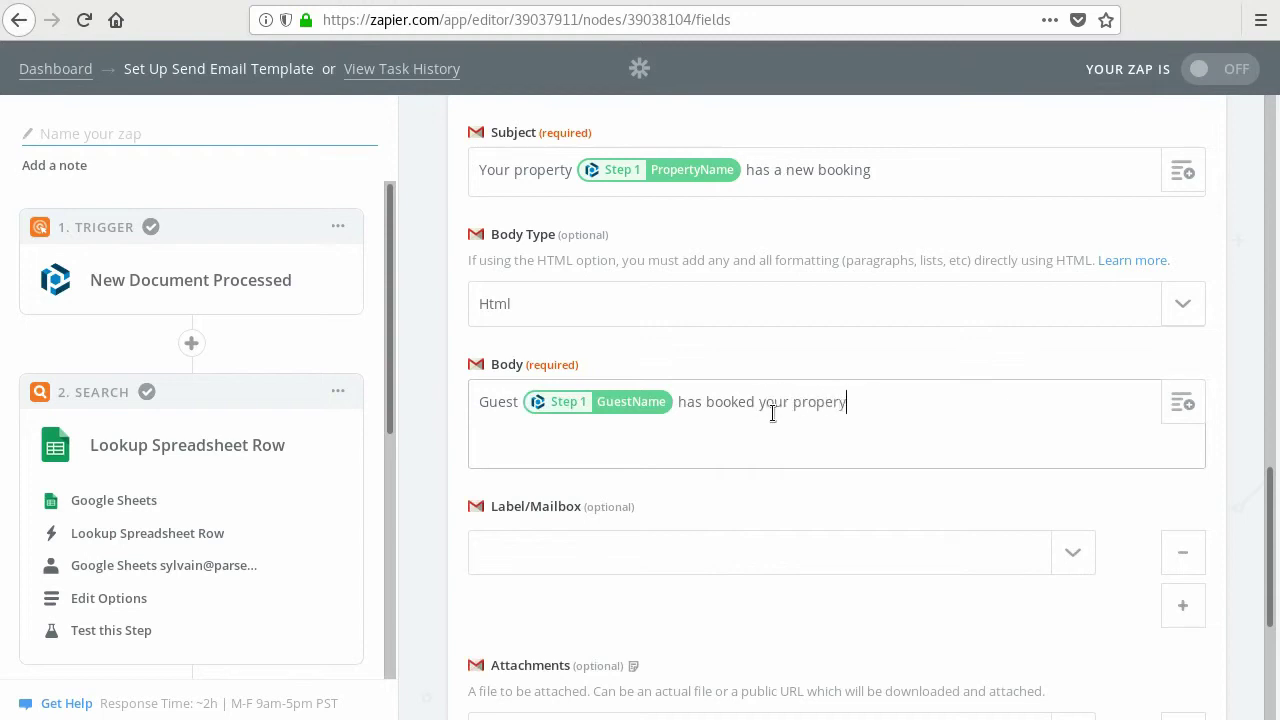
{"action": "key", "text": "BackSpace"}
{"action": "type", "text": "ty"}
{"action": "left_click", "coordinate": [1182, 403]}
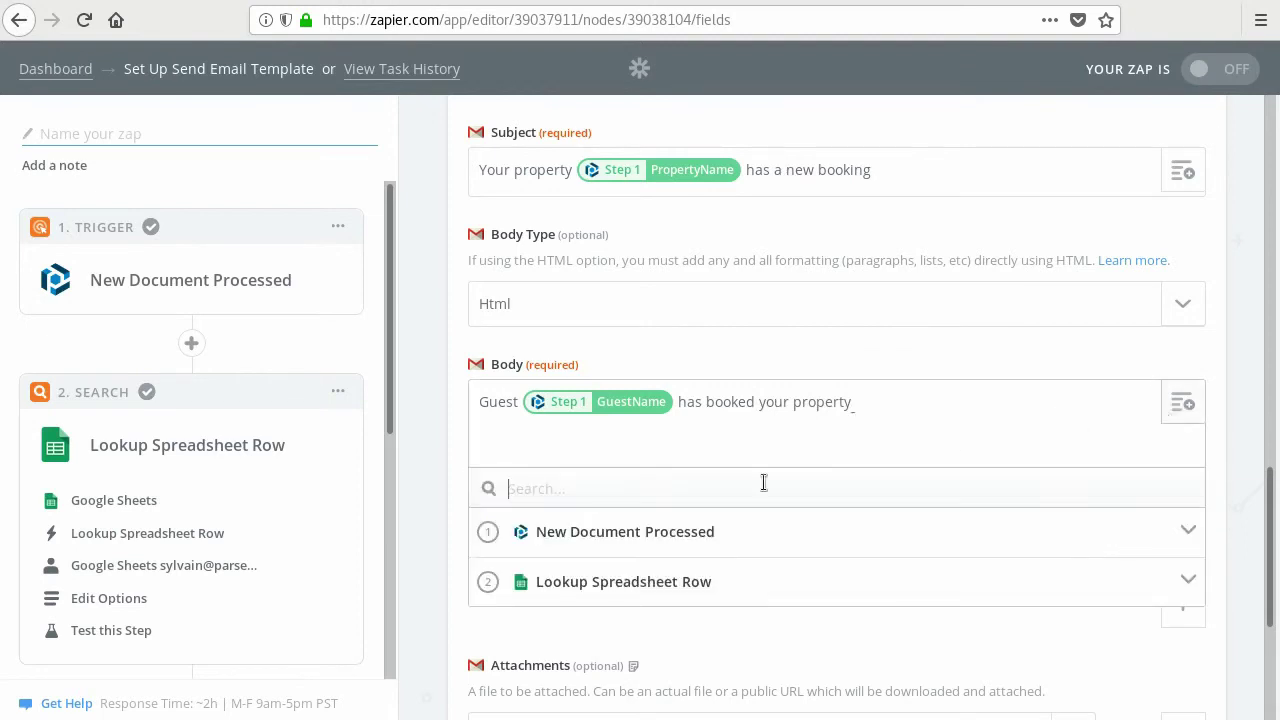
{"action": "left_click", "coordinate": [648, 538]}
{"action": "left_click", "coordinate": [640, 588]}
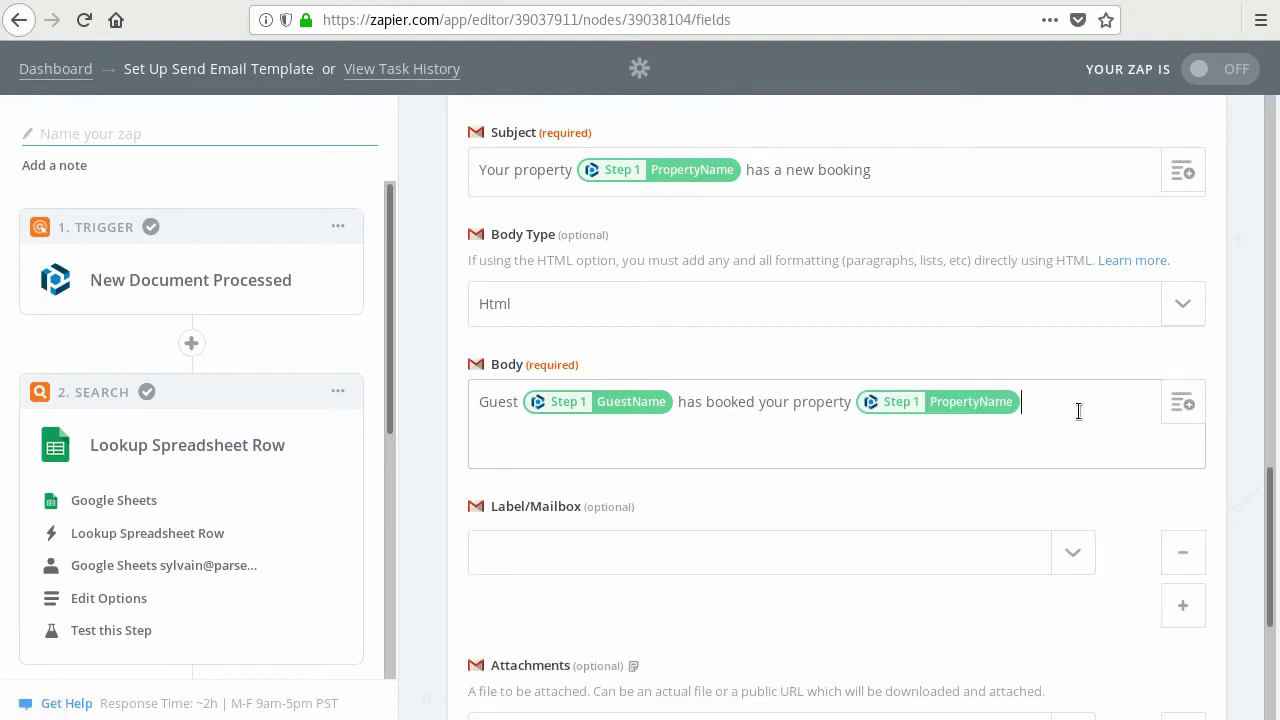
{"action": "type", "text": "."}
{"action": "key", "text": "Return"}
{"action": "type", "text": "The booking is from"}
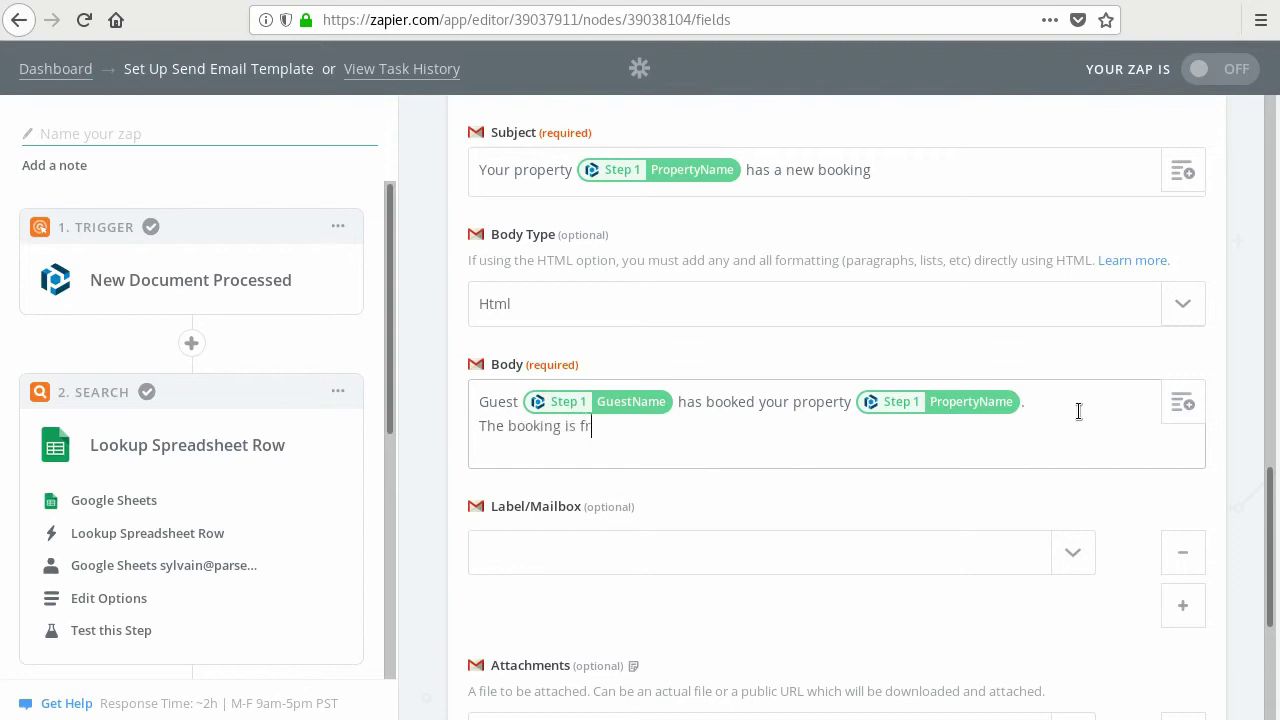
- Insert Parseur's CheckInDate after 'from', followed by 'until'
{"action": "left_click", "coordinate": [1184, 405]}
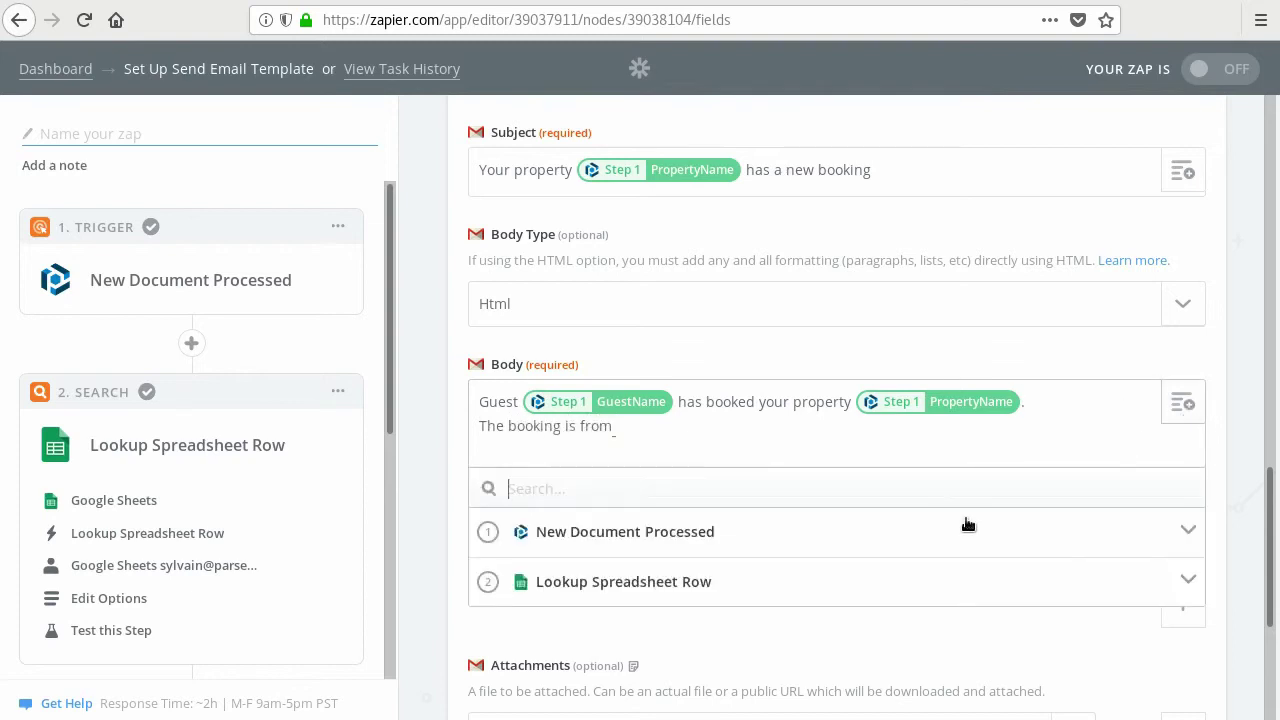
{"action": "left_click", "coordinate": [808, 535]}
{"action": "scroll", "coordinate": [929, 534], "scroll_direction": "down", "scroll_amount": 3}
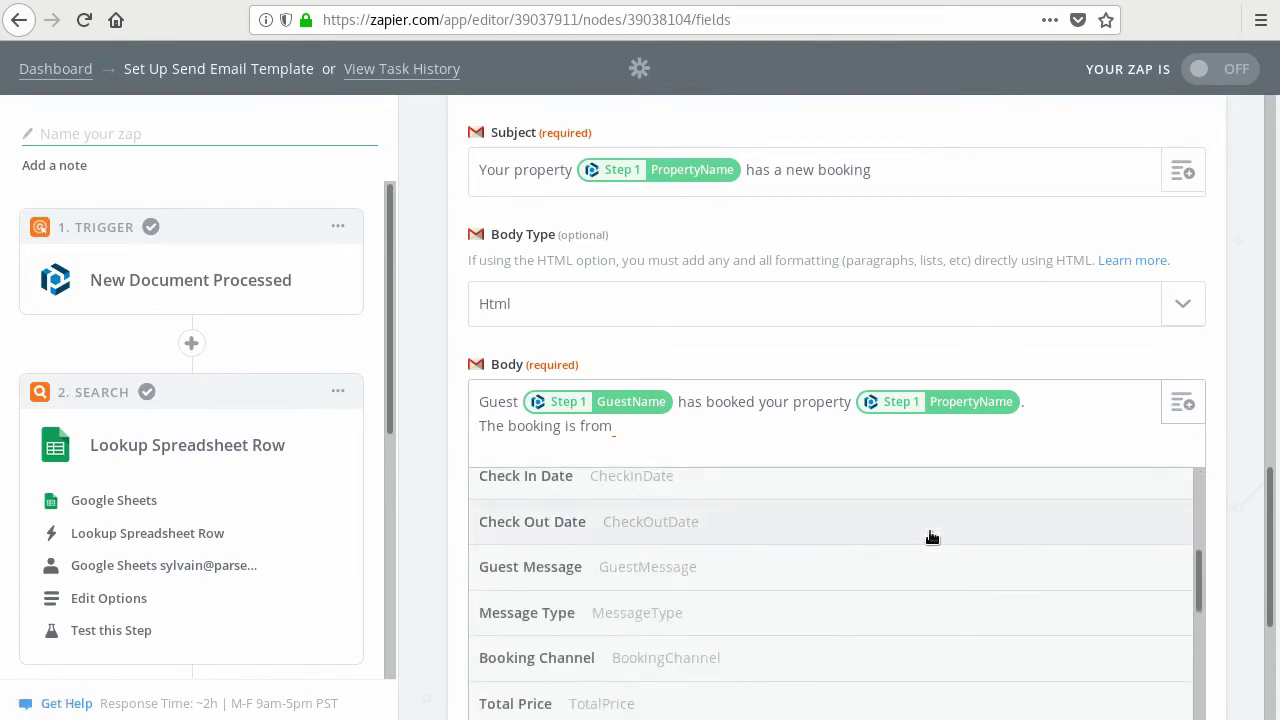
{"action": "left_click", "coordinate": [604, 476]}
{"action": "type", "text": "tep 1 CheckInDate t"}
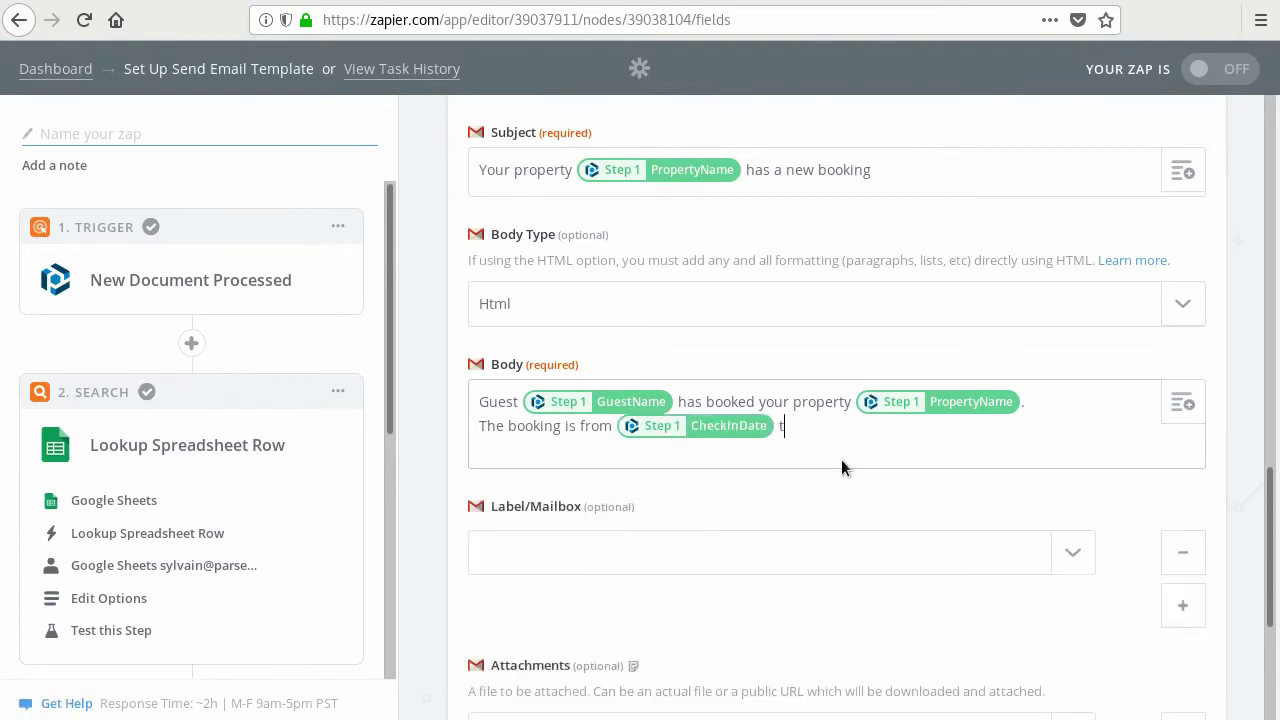
{"action": "key", "text": "BackSpace"}
{"action": "type", "text": "until"}
- Insert Parseur's CheckOutDate after 'until' and end the sentence with a period
{"action": "left_click", "coordinate": [1182, 401]}
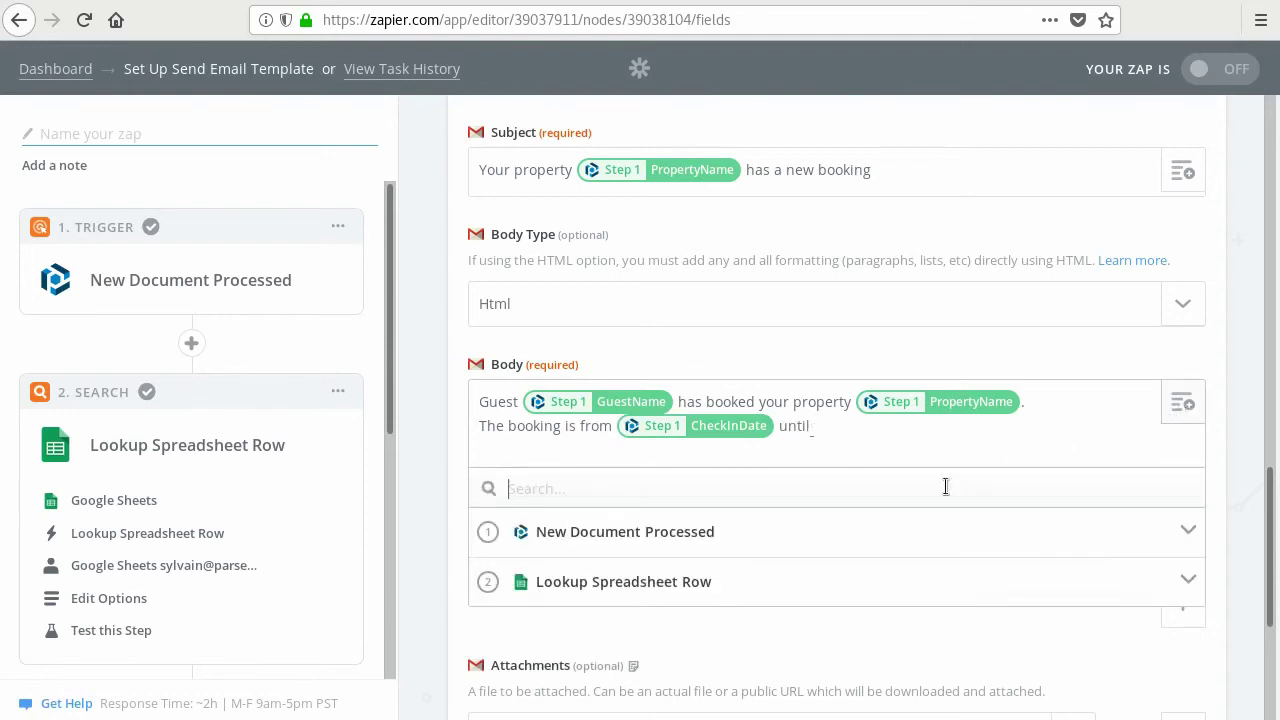
{"action": "left_click", "coordinate": [697, 575]}
{"action": "scroll", "coordinate": [706, 598], "scroll_direction": "down", "scroll_amount": 3}
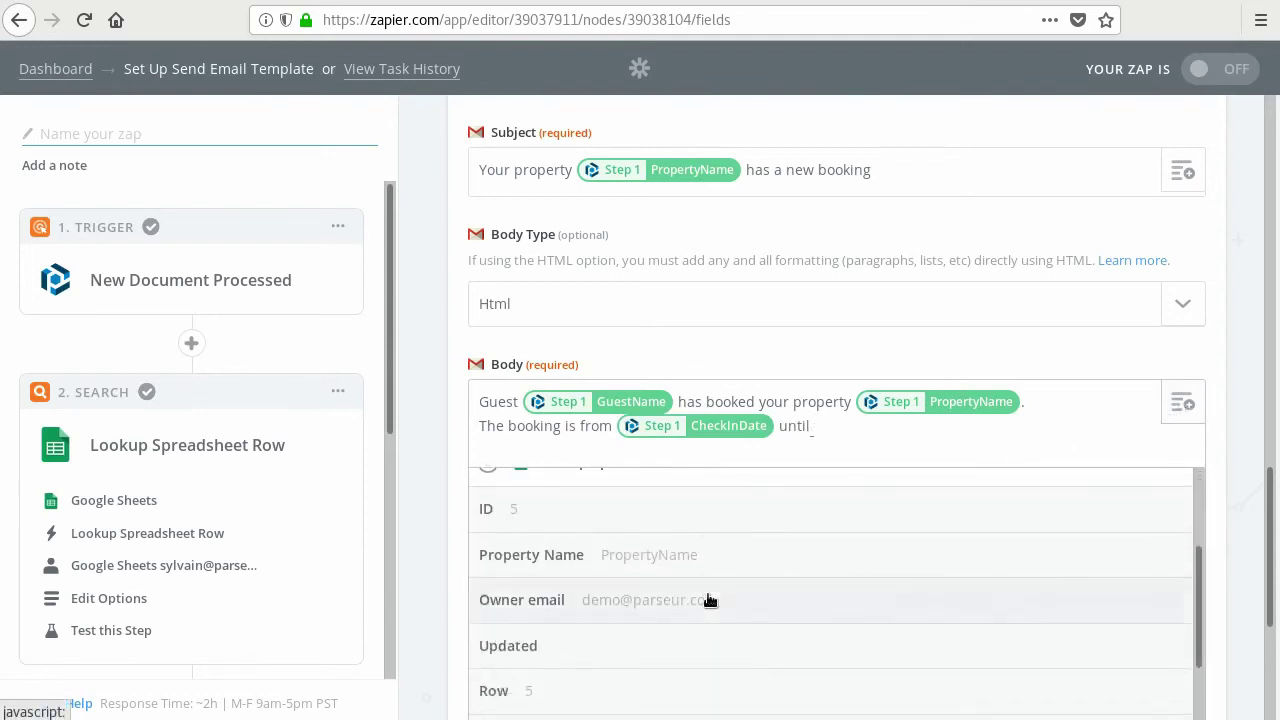
{"action": "scroll", "coordinate": [749, 601], "scroll_direction": "up", "scroll_amount": 4}
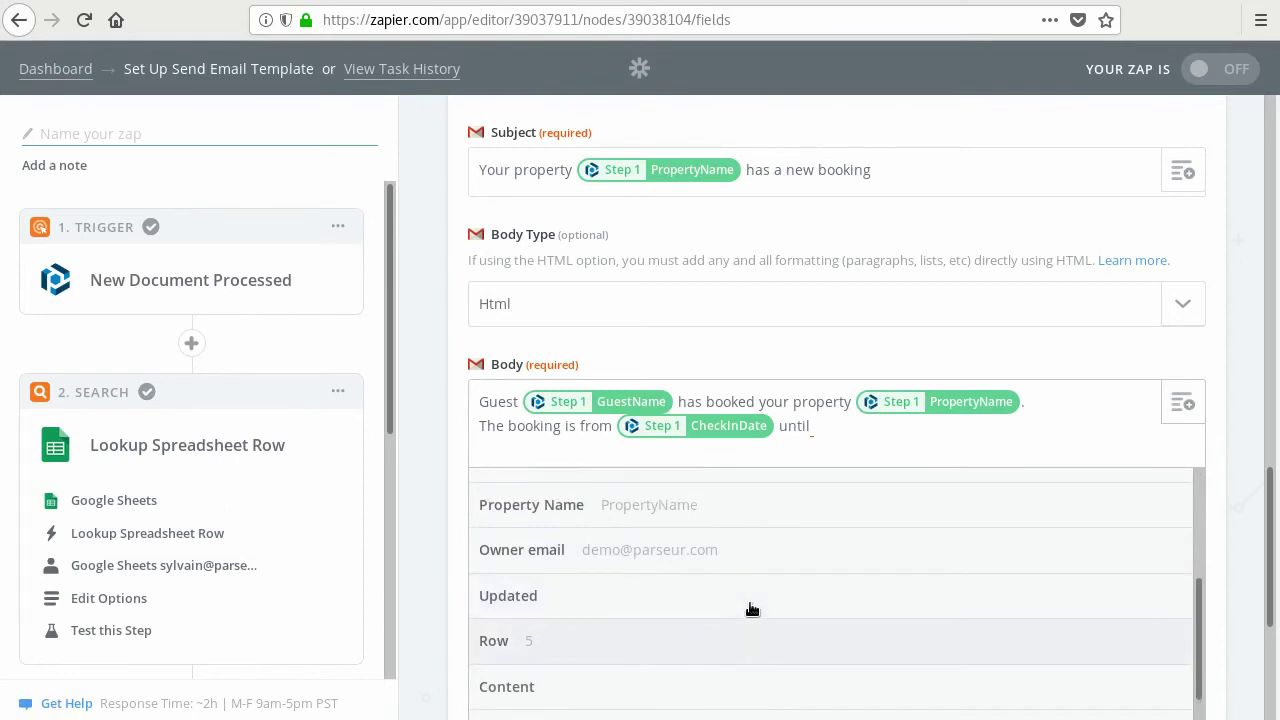
{"action": "left_click", "coordinate": [575, 588]}
{"action": "left_click", "coordinate": [1063, 440]}
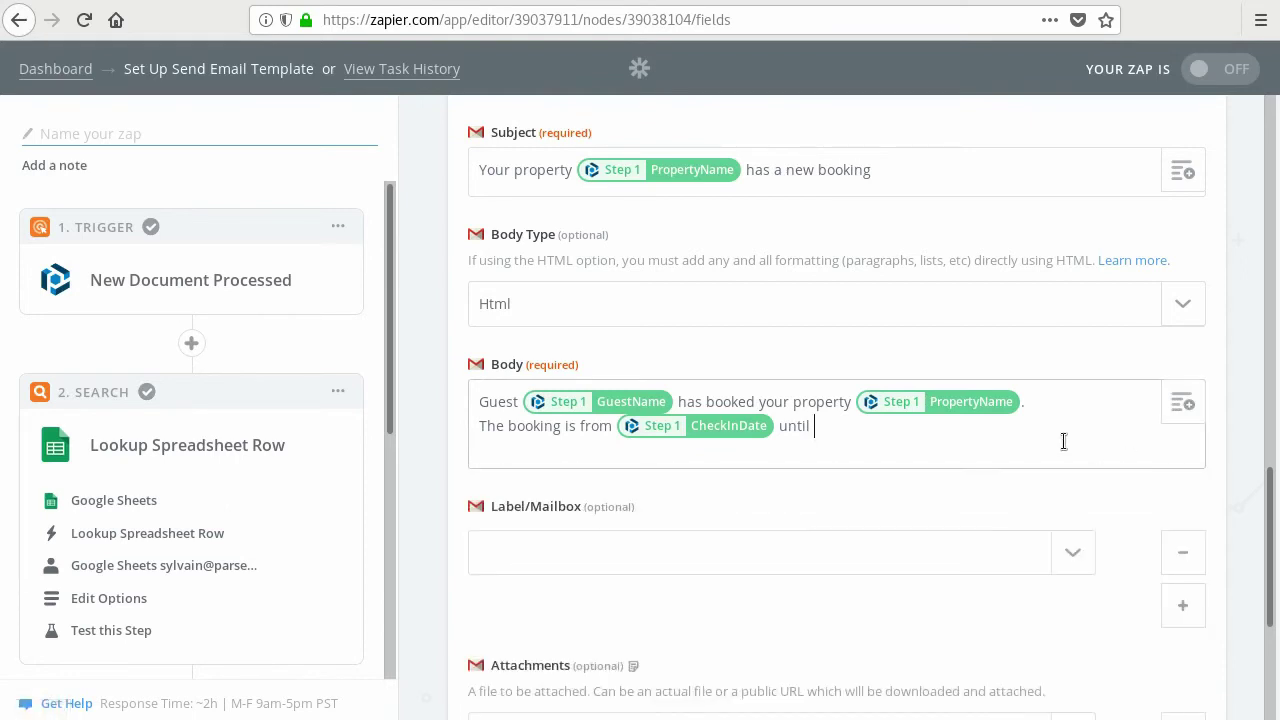
{"action": "left_click", "coordinate": [1188, 408]}
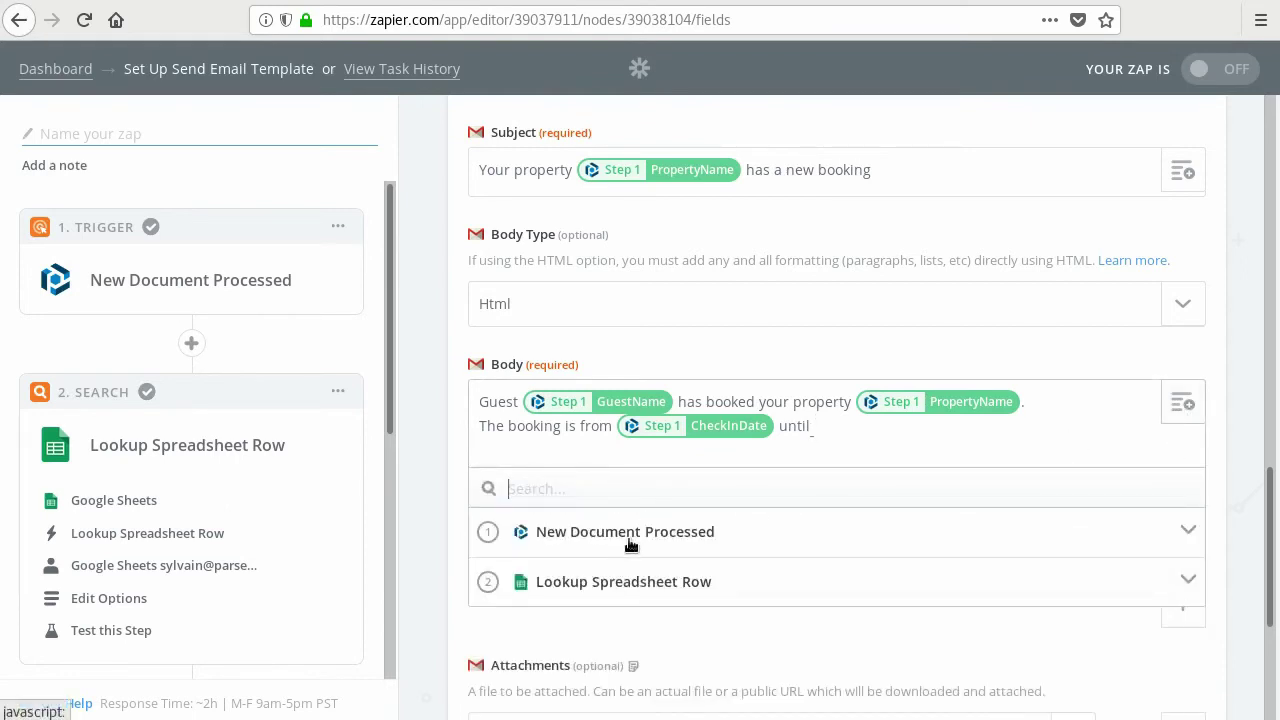
{"action": "left_click", "coordinate": [631, 537]}
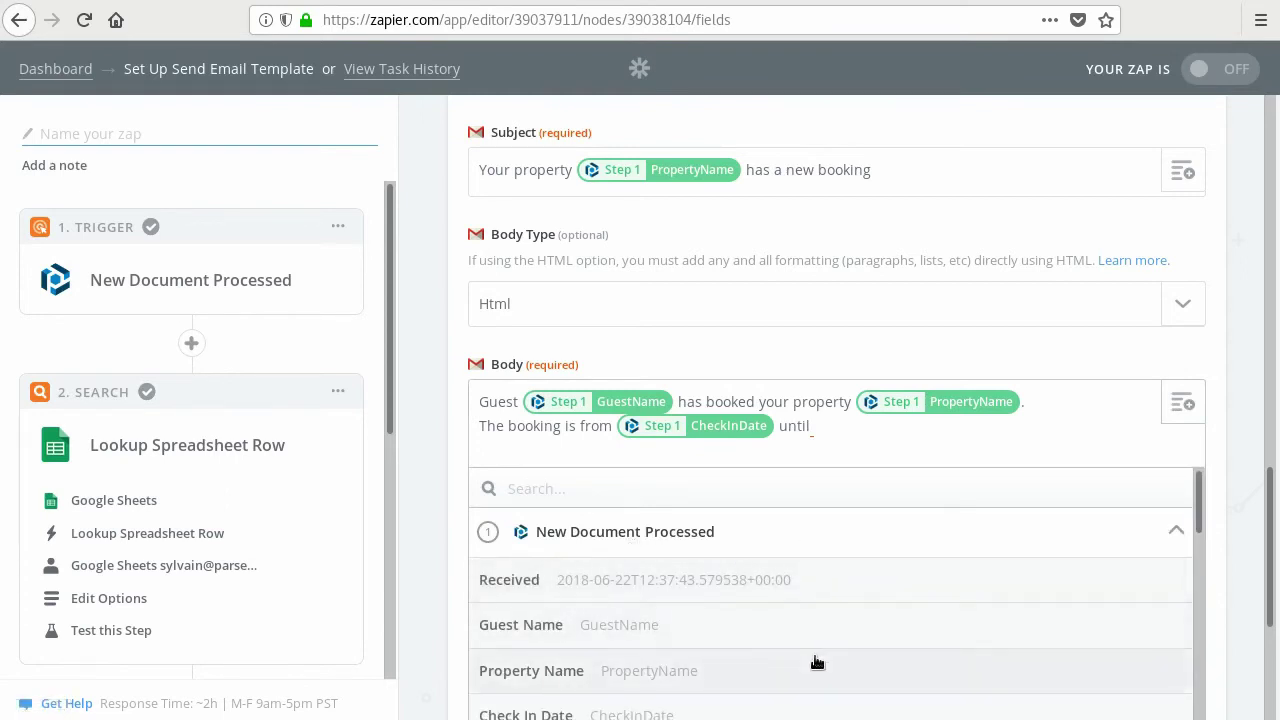
{"action": "scroll", "coordinate": [817, 654], "scroll_direction": "down", "scroll_amount": 1}
{"action": "left_click", "coordinate": [586, 703]}
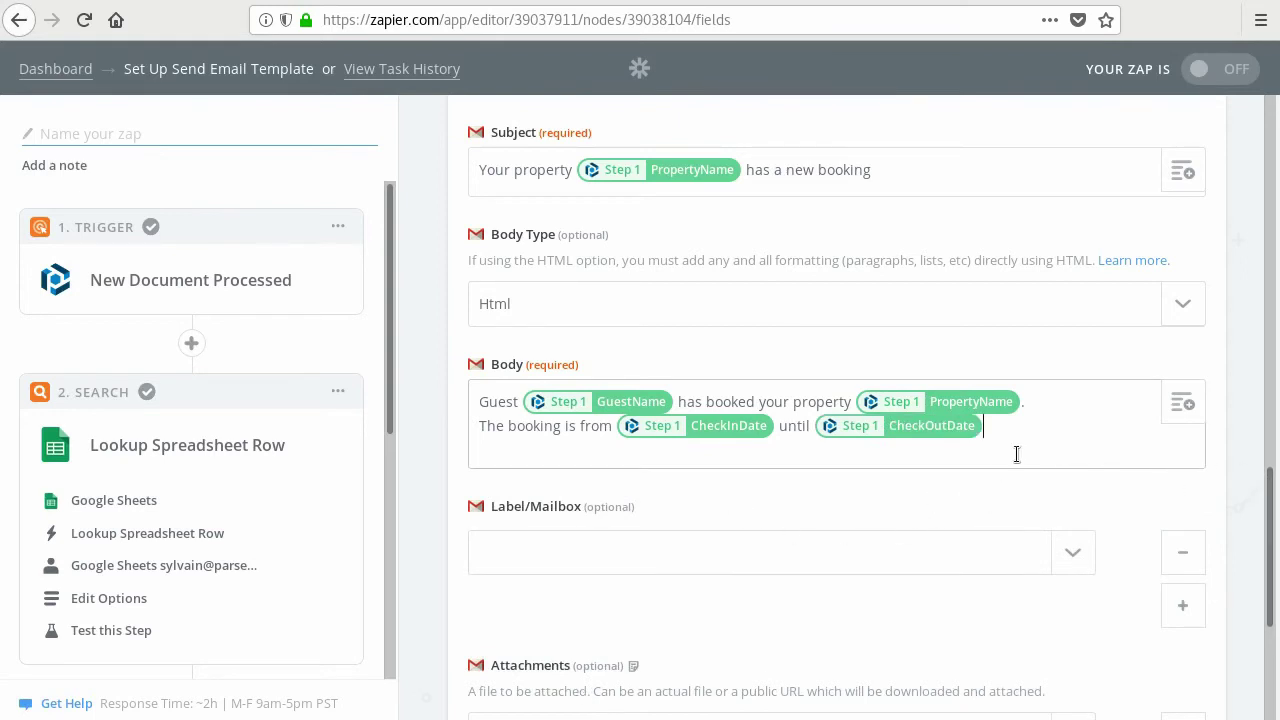
{"action": "type", "text": "."}
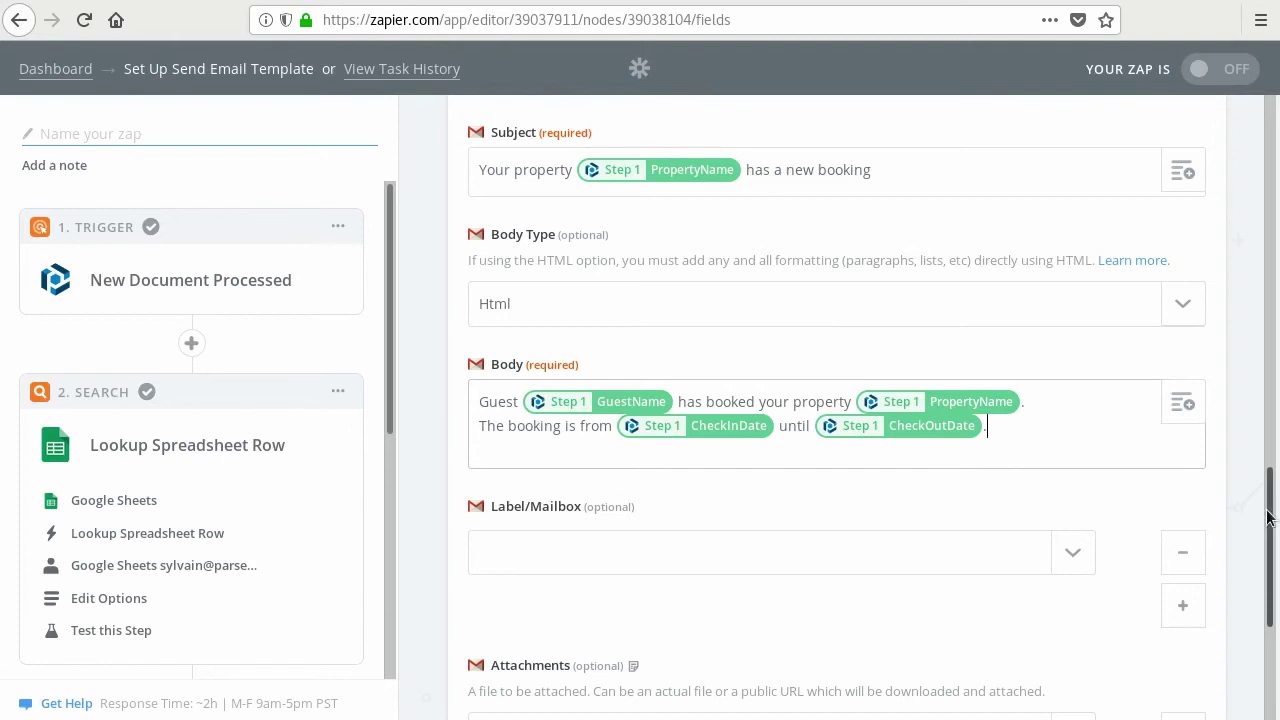
{"action": "left_click_drag", "start_coordinate": [1268, 517], "coordinate": [1270, 594]}
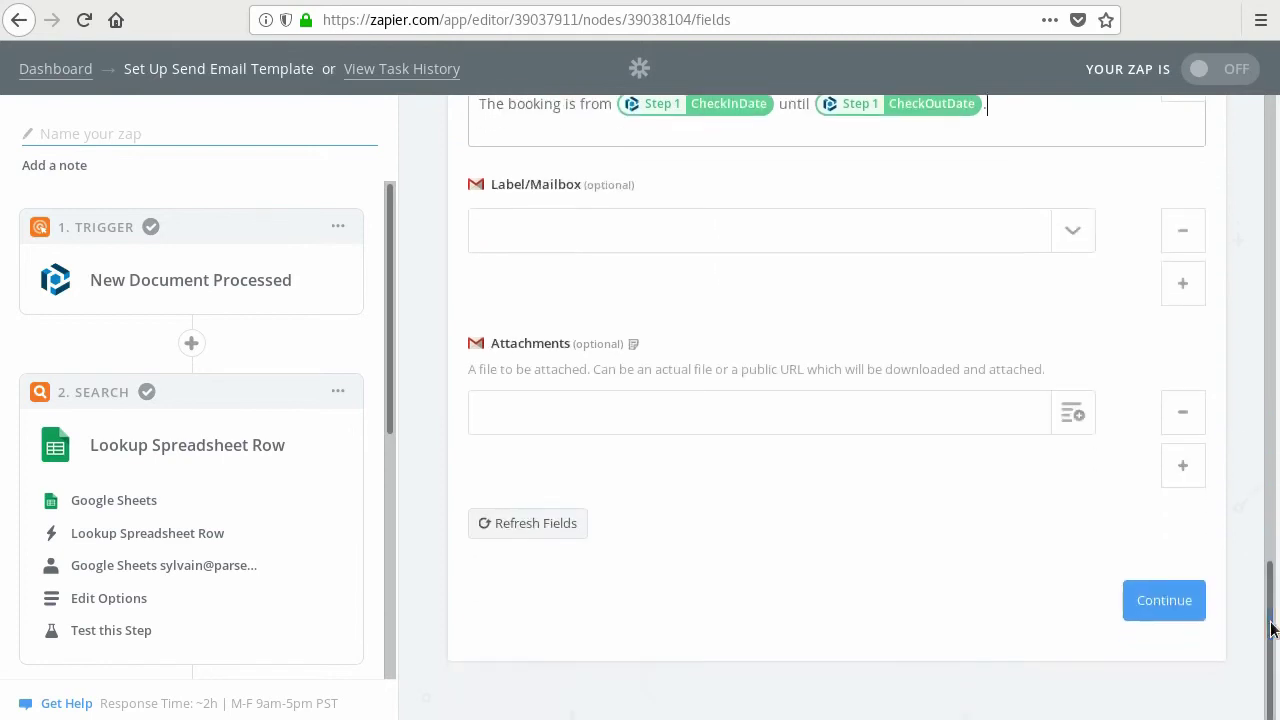
- Continue to testing, review the sample email, and send the test to Gmail
{"action": "left_click", "coordinate": [1175, 591]}
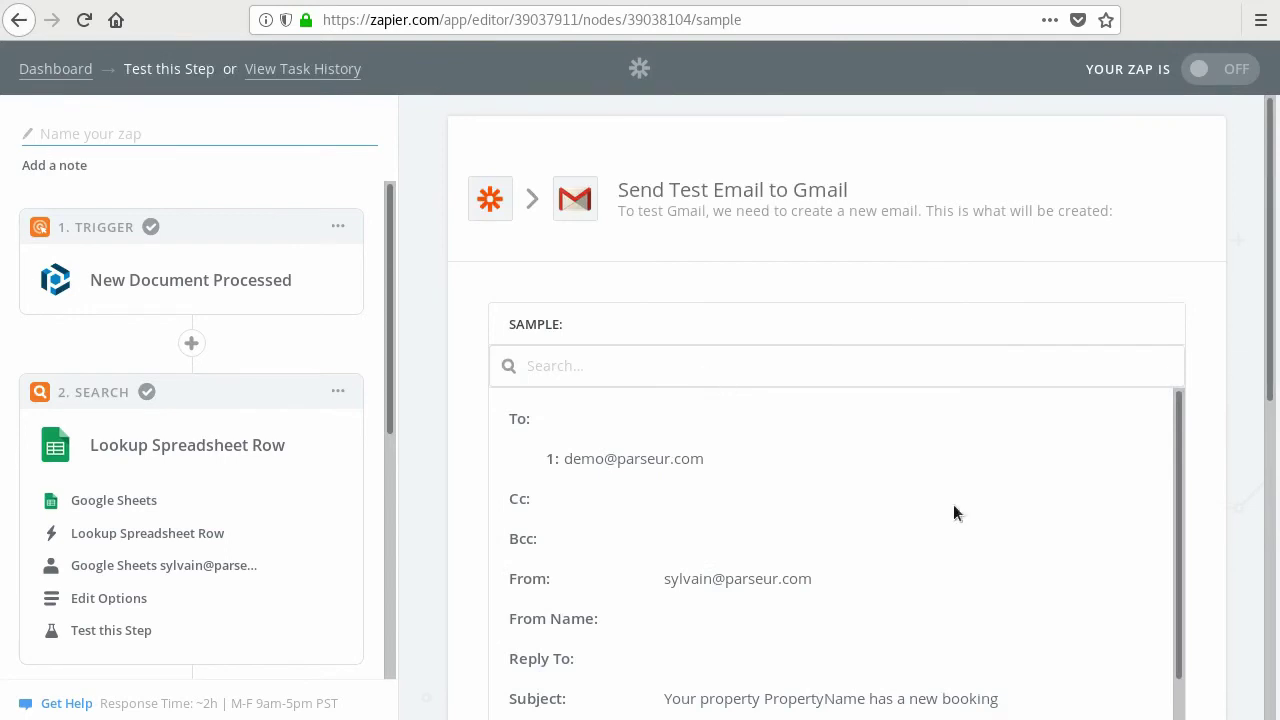
{"action": "scroll", "coordinate": [892, 506], "scroll_direction": "down", "scroll_amount": 3}
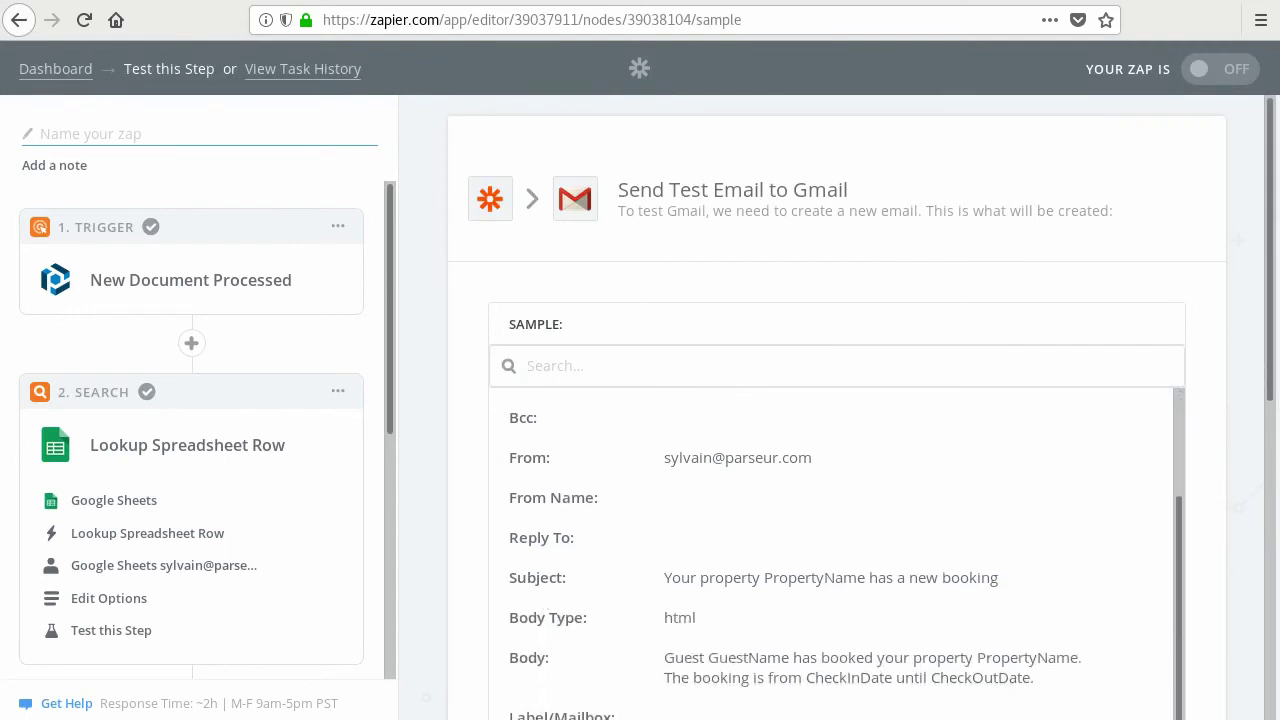
{"action": "left_click_drag", "start_coordinate": [1274, 366], "coordinate": [1274, 674]}
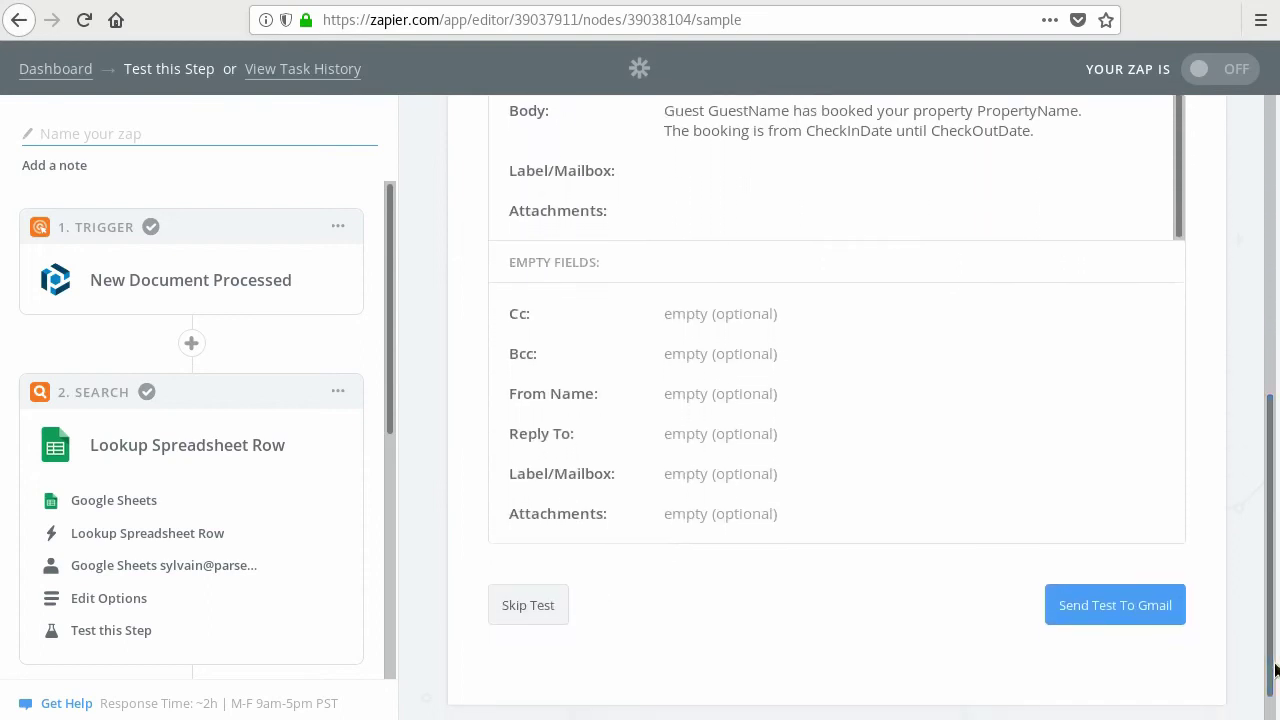
{"action": "left_click", "coordinate": [1090, 600]}
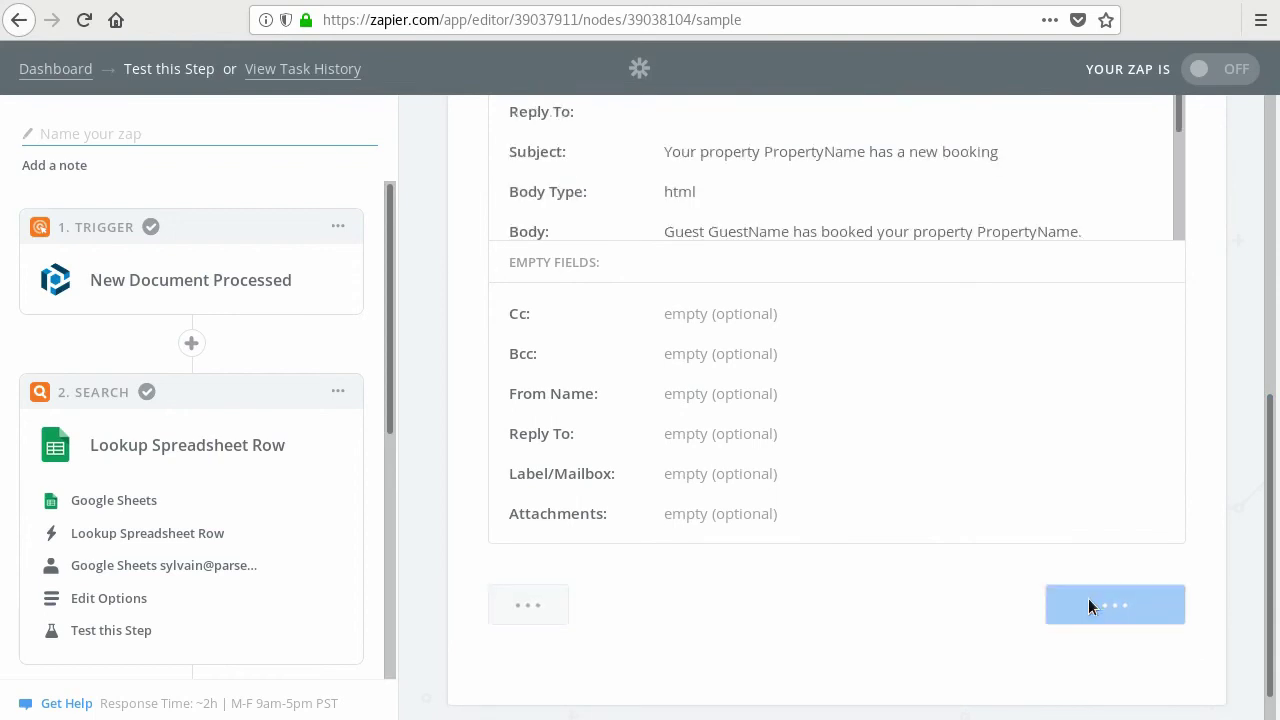